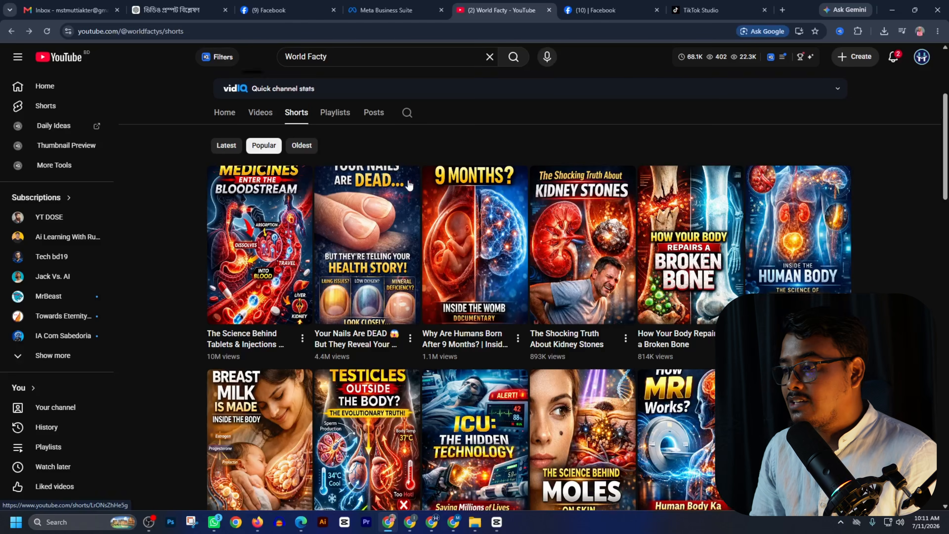
Check the World Facty channel header on YouTube and examine the page's reels, view counts and profile details on Facebook
scroll(327, 266, "up", 3)
left_click_drag(290, 138, 422, 150)
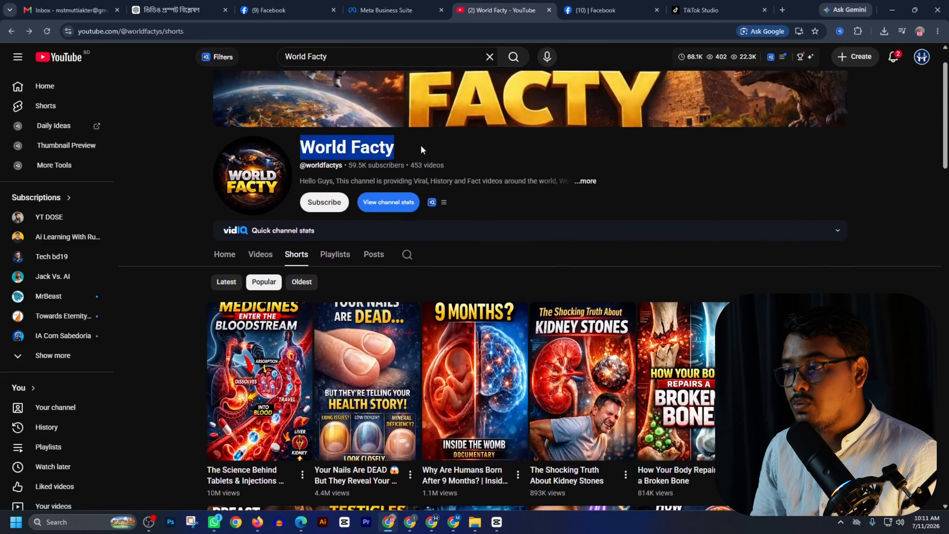
left_click(583, 10)
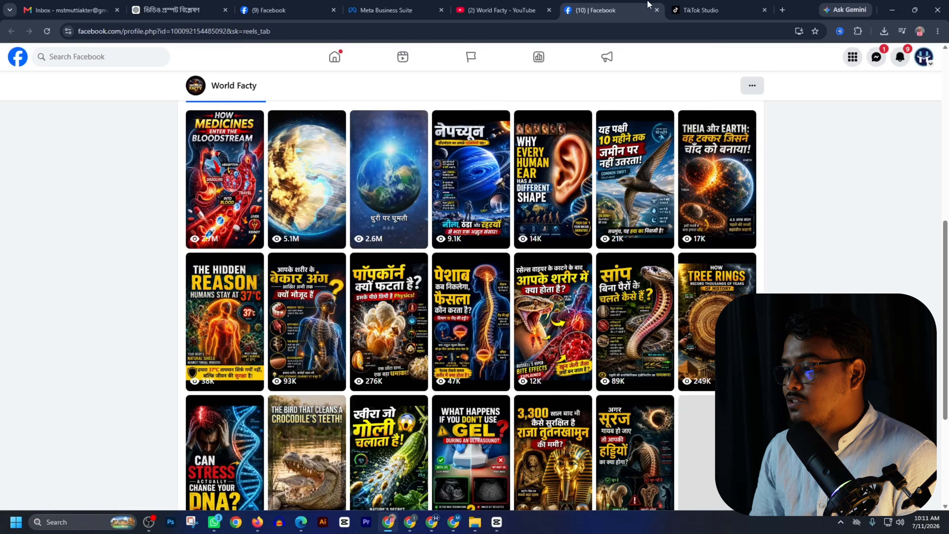
scroll(687, 277, "down", 3)
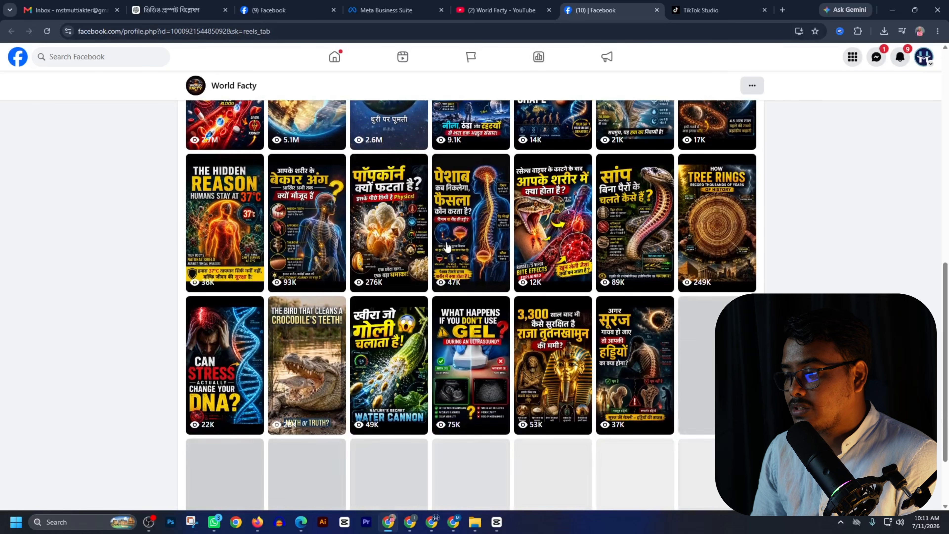
scroll(311, 294, "down", 3)
scroll(311, 294, "down", 3)
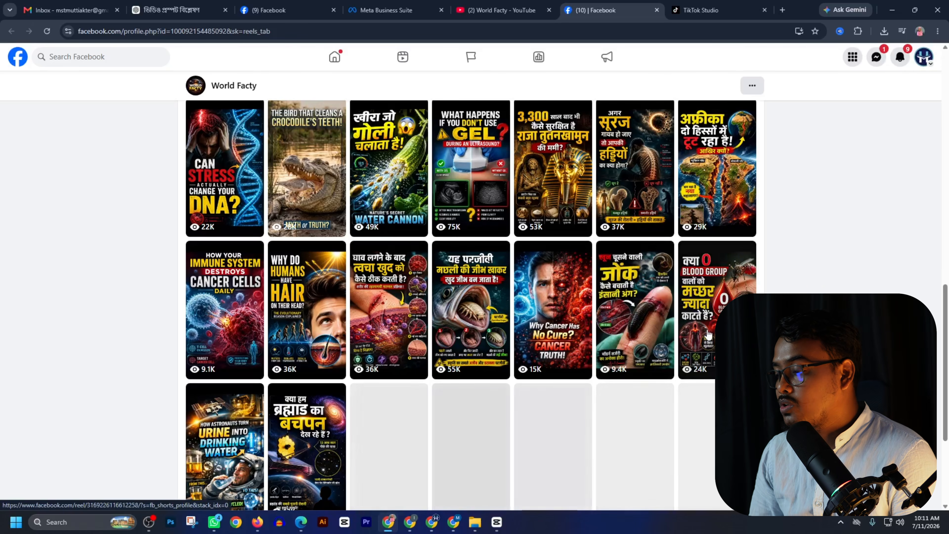
scroll(475, 350, "down", 5)
scroll(473, 359, "up", 20)
scroll(473, 359, "down", 5)
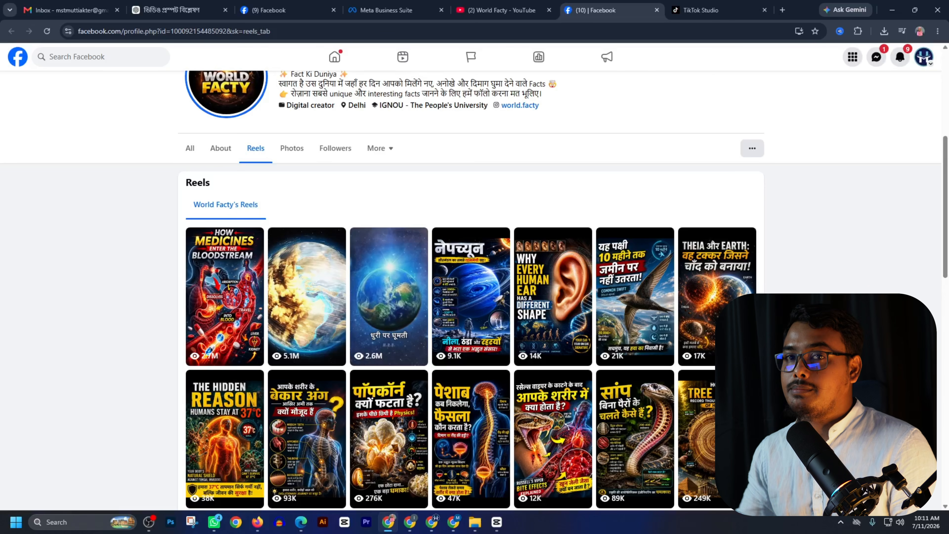
scroll(648, 180, "up", 4)
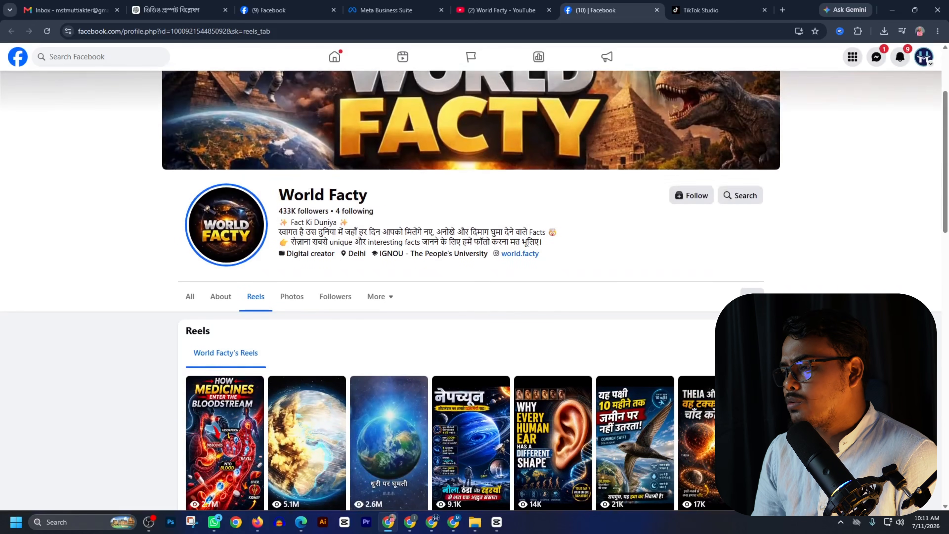
scroll(303, 272, "down", 4)
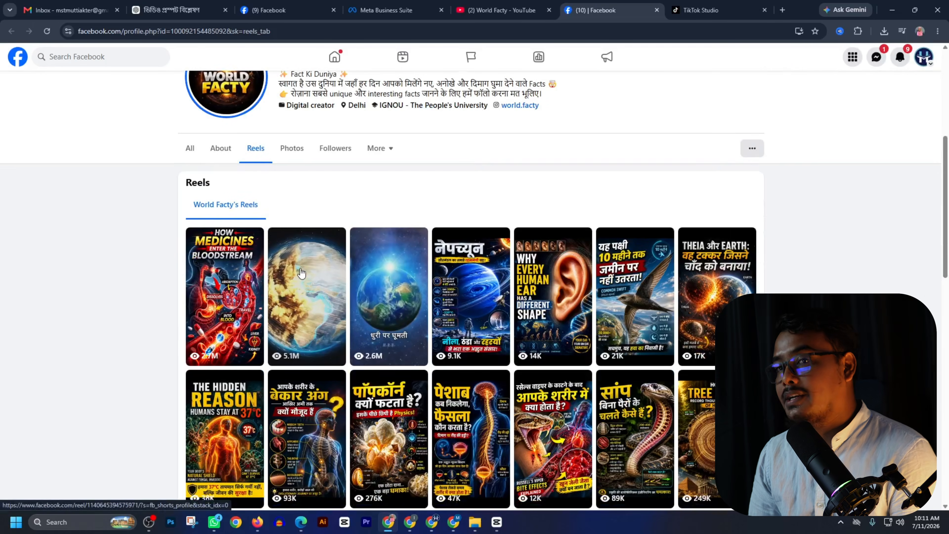
scroll(302, 272, "down", 4)
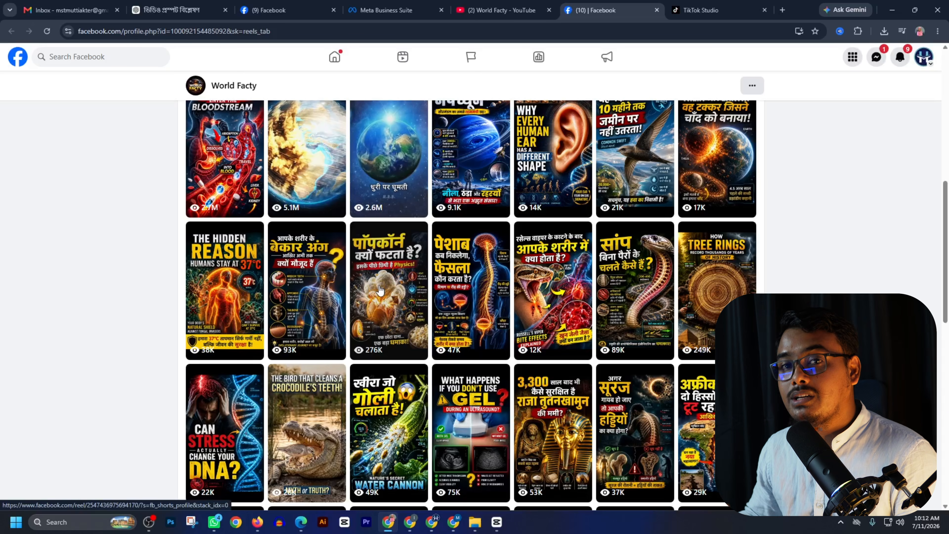
scroll(379, 290, "up", 10)
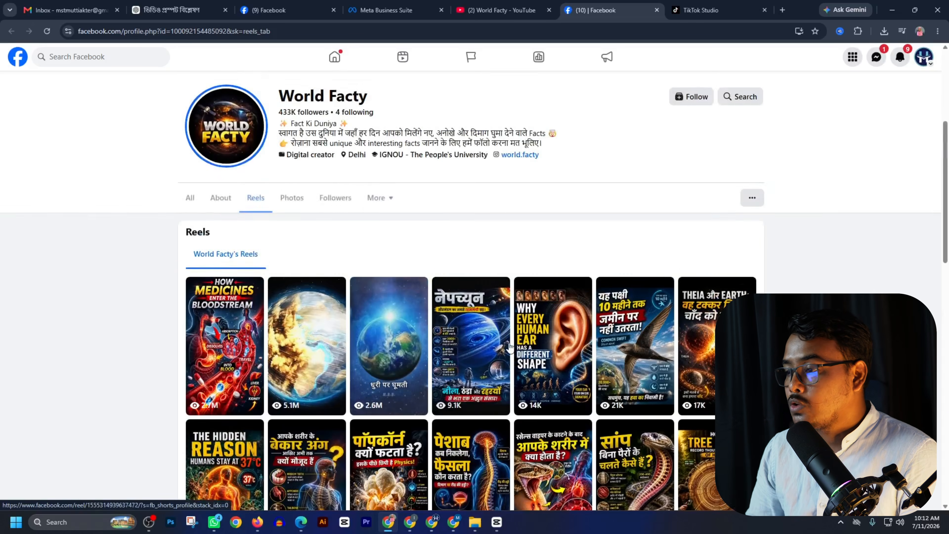
Return to the World Facty channel on YouTube and examine its most popular Shorts and their topics
left_click(491, 3)
scroll(446, 151, "down", 5)
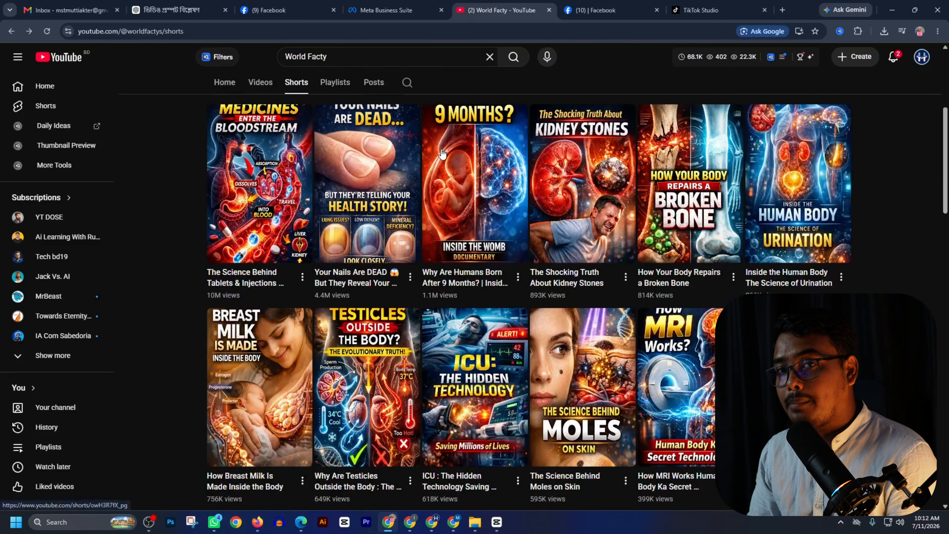
scroll(534, 221, "down", 4)
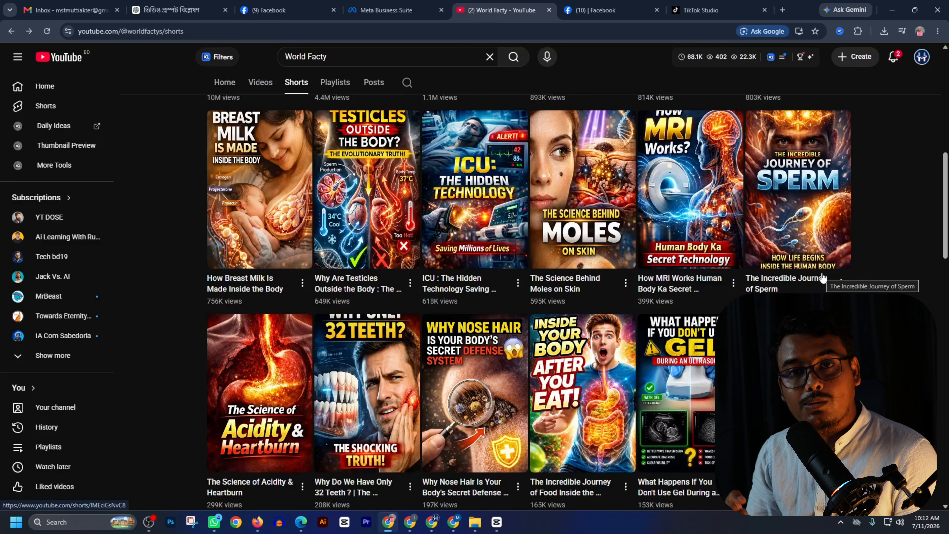
Switch to the ChatGPT video prompt conversation and review it from the English narration shots back to the opening request
left_click(179, 10)
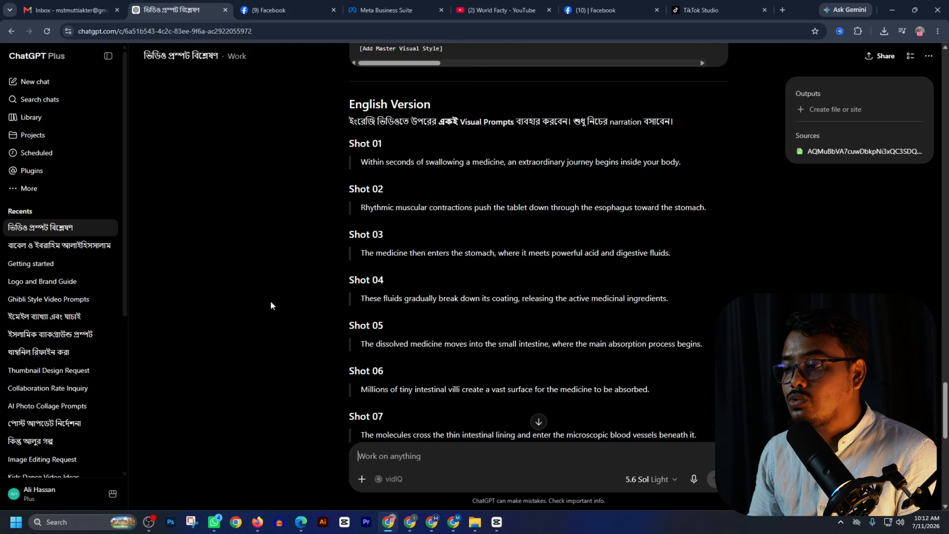
scroll(374, 299, "down", 20)
scroll(440, 331, "up", 8)
scroll(440, 331, "up", 20)
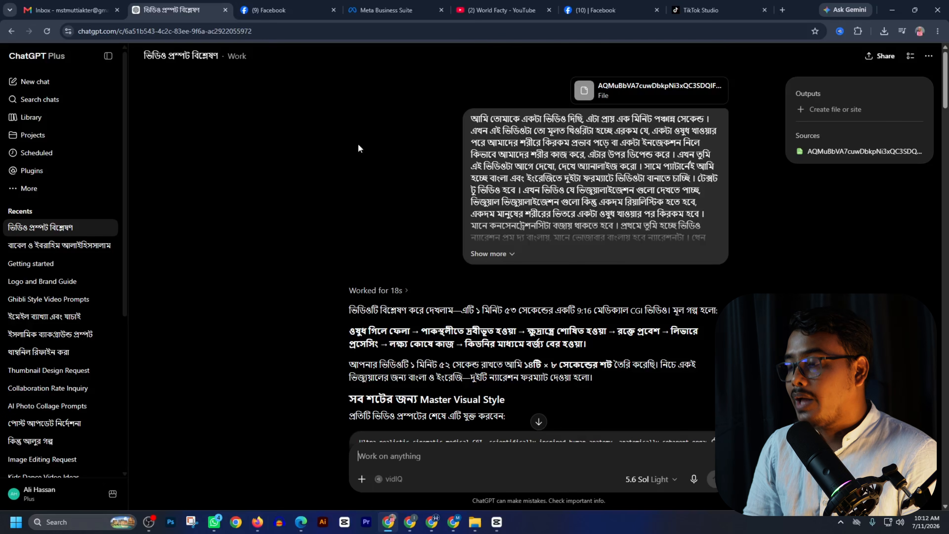
scroll(443, 214, "down", 12)
scroll(419, 208, "up", 12)
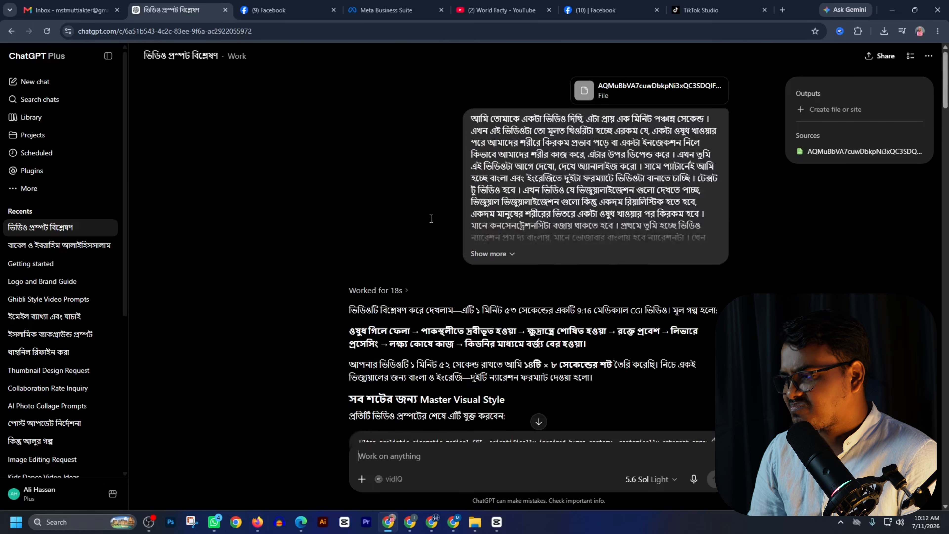
Compare World Facty's reels on Facebook with the source file attached to the ChatGPT request
left_click(286, 10)
left_click(596, 10)
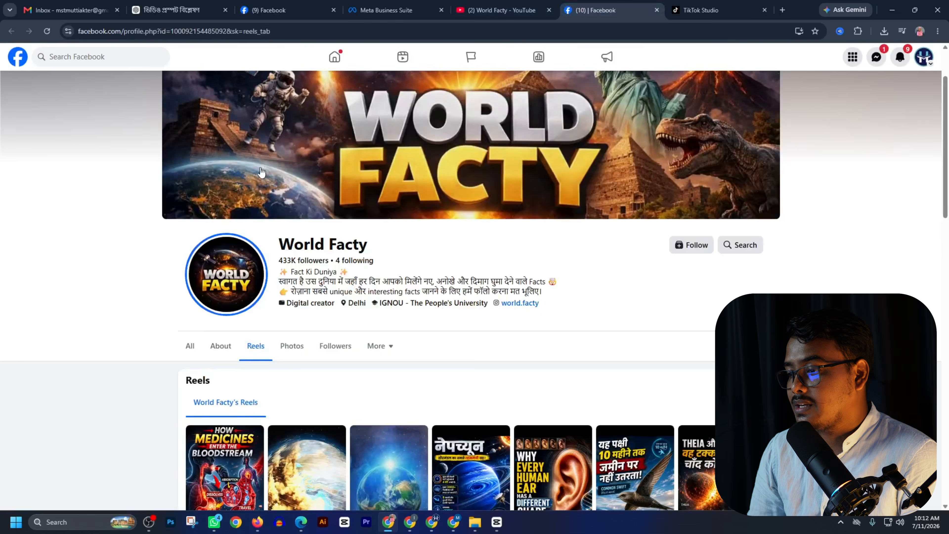
scroll(281, 249, "down", 5)
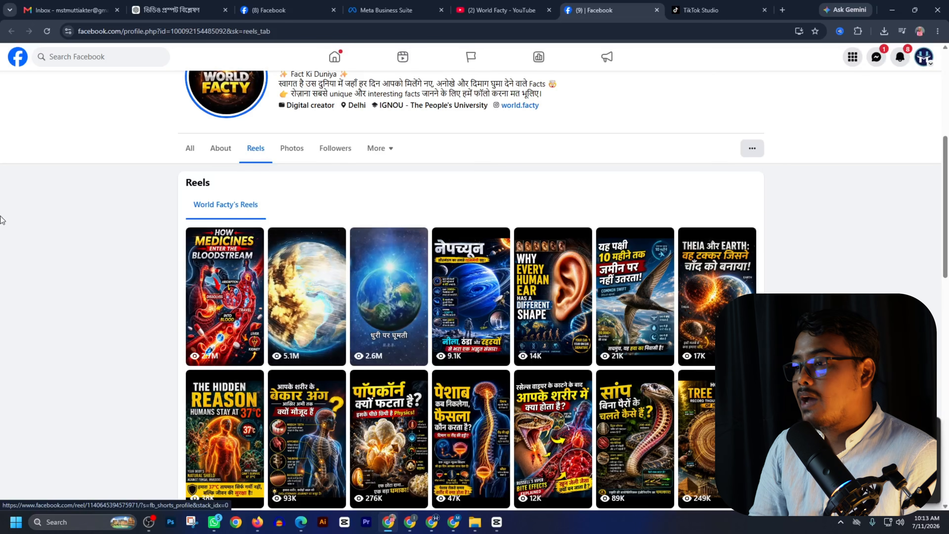
left_click(176, 10)
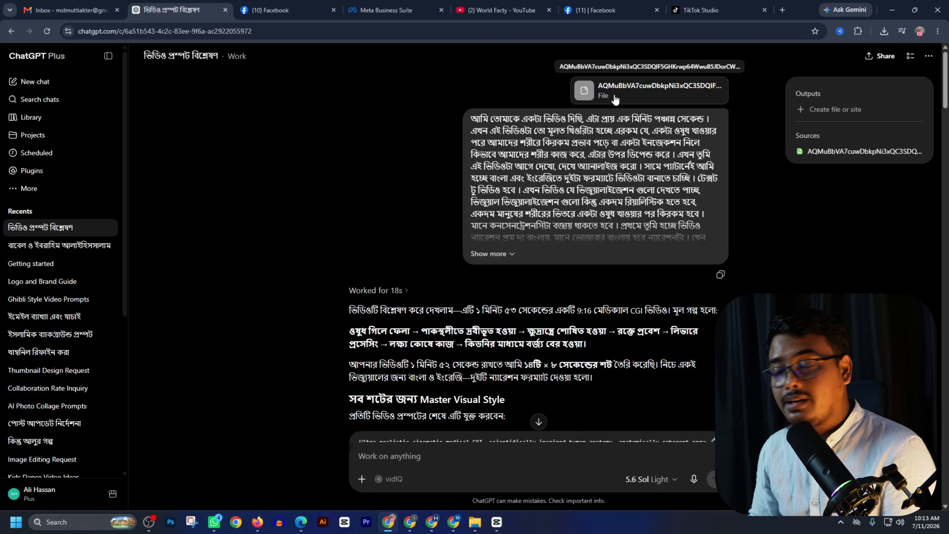
left_click(606, 11)
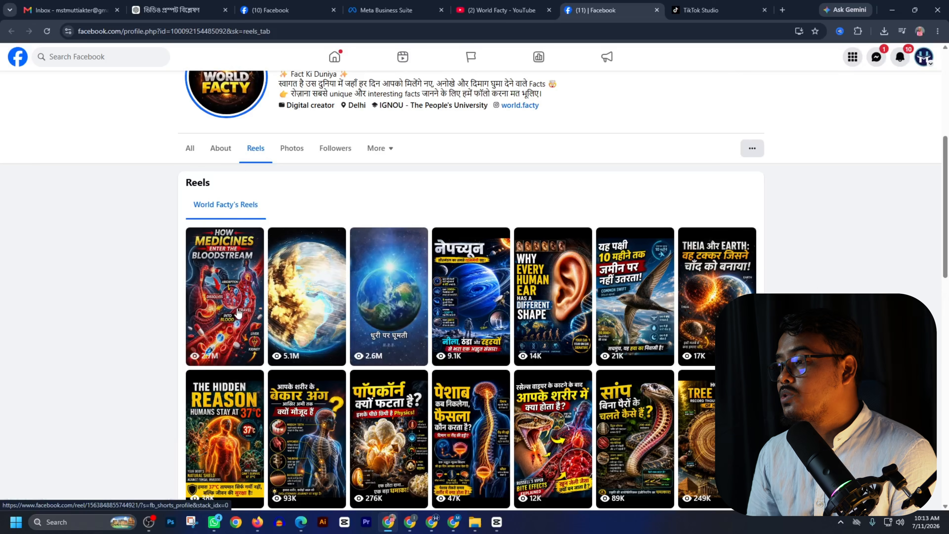
Return to the ChatGPT conversation, expand the full Bengali request and read through its text
left_click(183, 8)
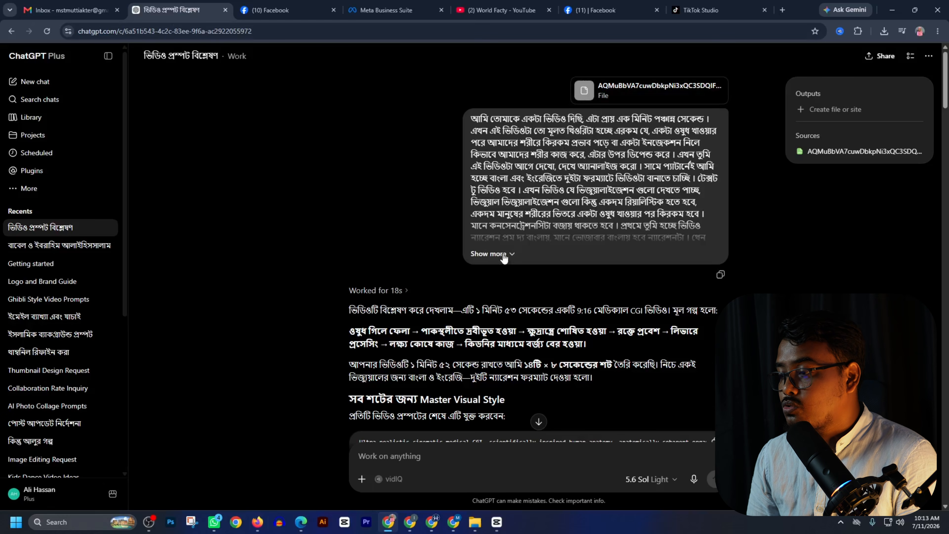
left_click(491, 254)
left_click_drag(470, 119, 631, 294)
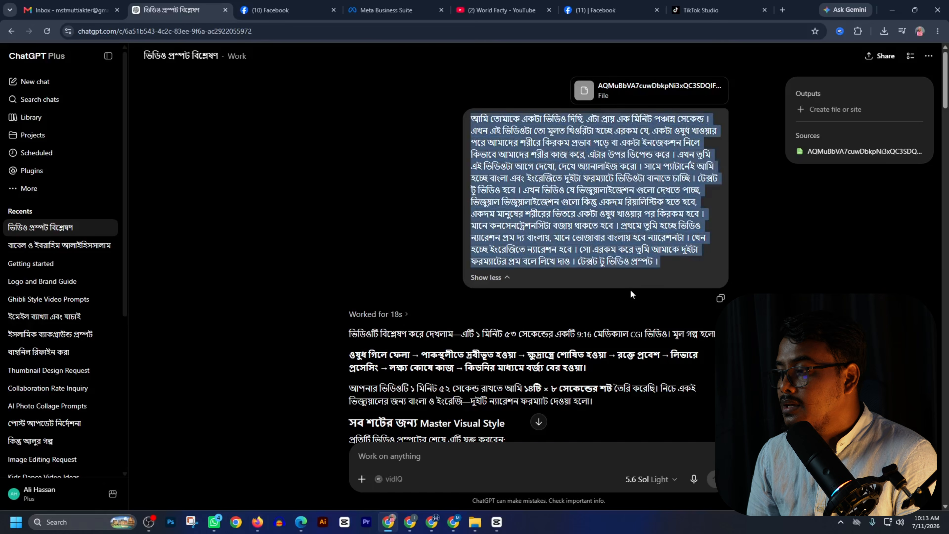
left_click(363, 200)
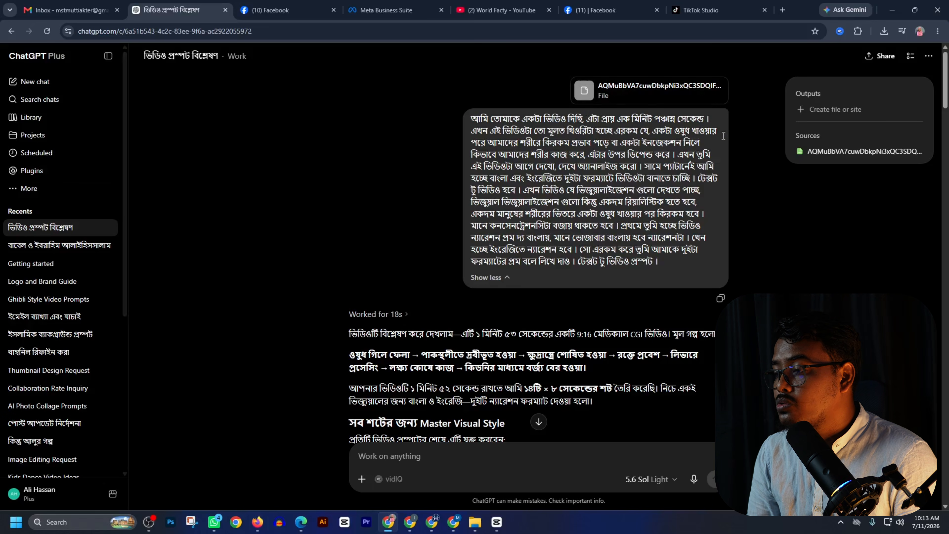
left_click_drag(470, 125, 575, 262)
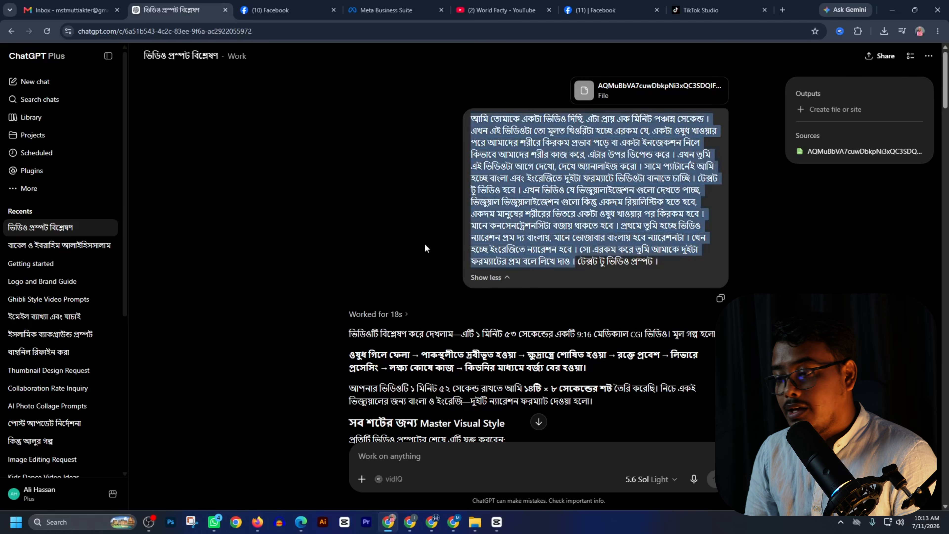
left_click(291, 163)
scroll(304, 133, "down", 4)
scroll(305, 133, "up", 4)
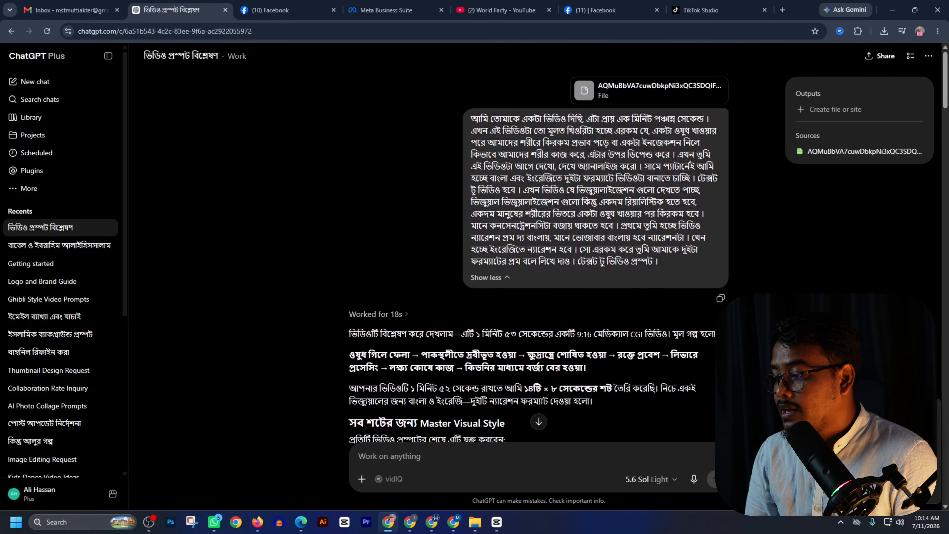
View a new ChatGPT chat in Work mode and reopen the ভিডিও প্রম্পট বিশ্লেষণ conversation
left_click(26, 81)
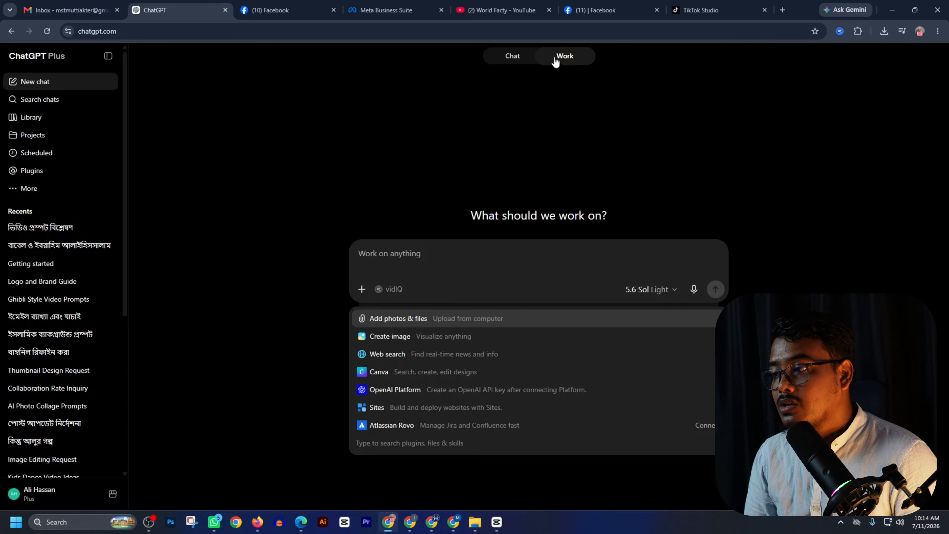
left_click(566, 62)
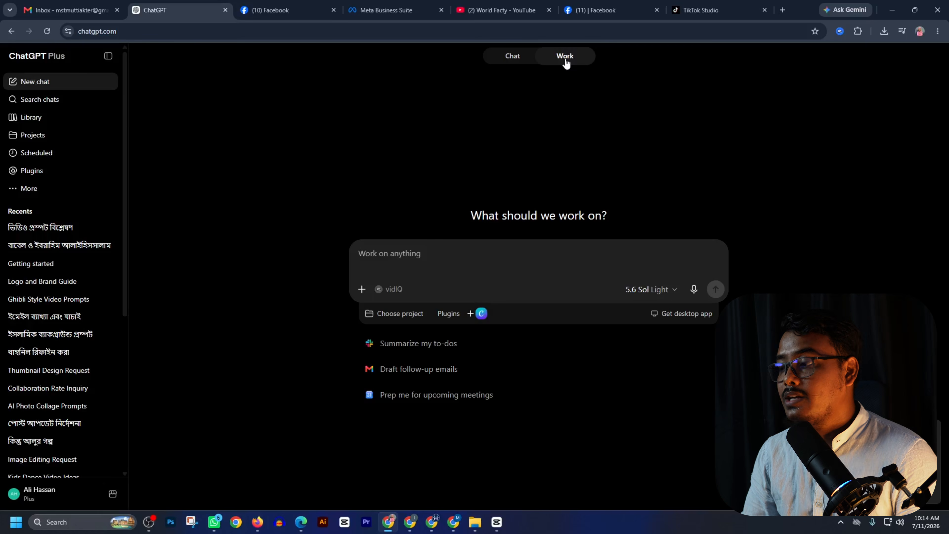
left_click(34, 228)
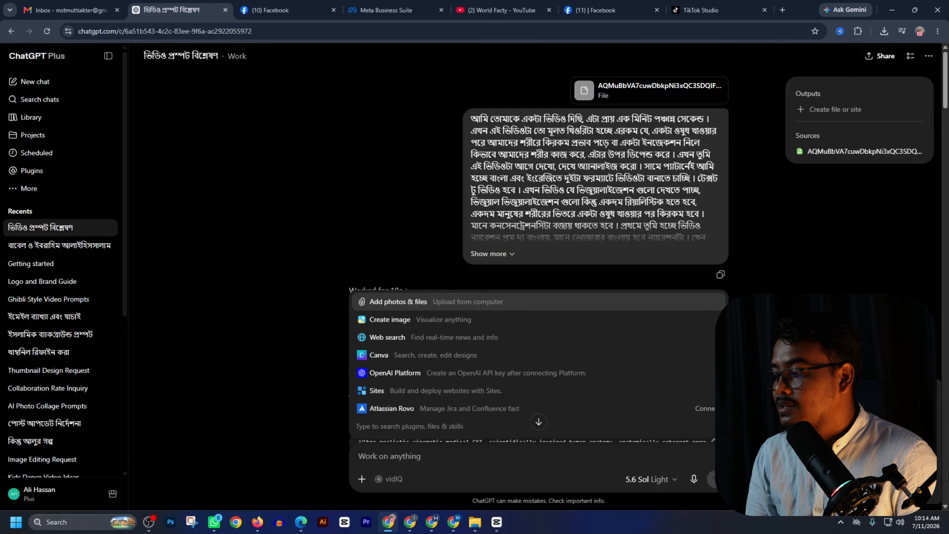
left_click(744, 292)
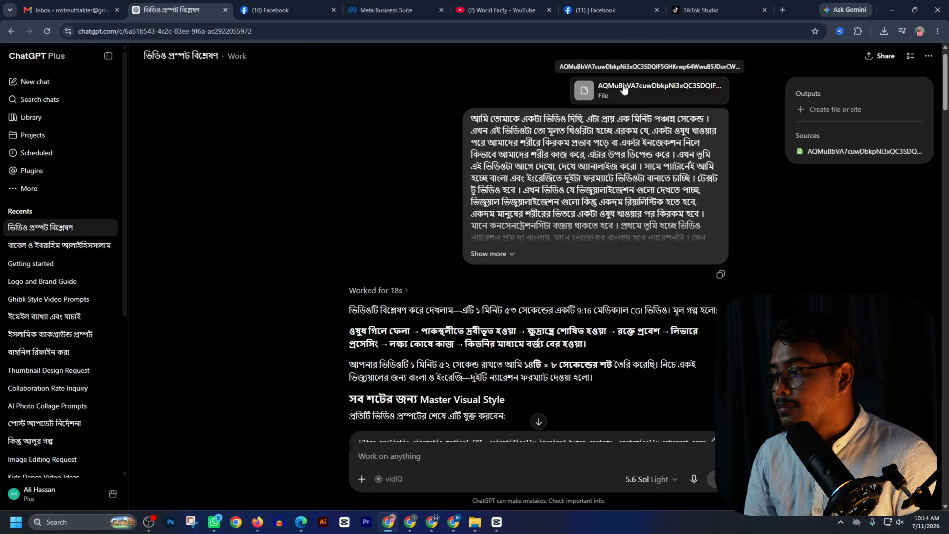
Expand the conversation's opening request again and highlight its entire text for review
scroll(536, 175, "down", 3)
scroll(515, 210, "up", 1)
left_click(515, 209)
scroll(525, 218, "up", 1)
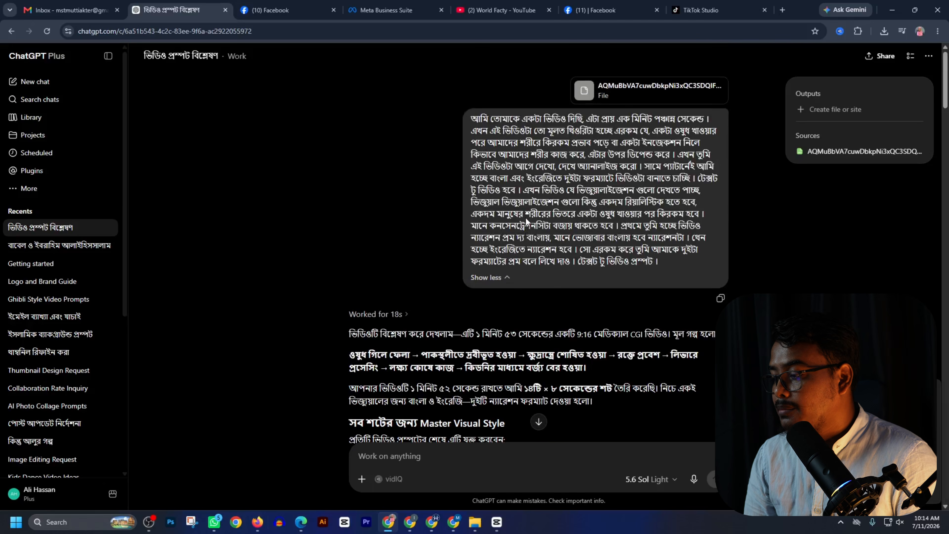
left_click_drag(471, 117, 679, 299)
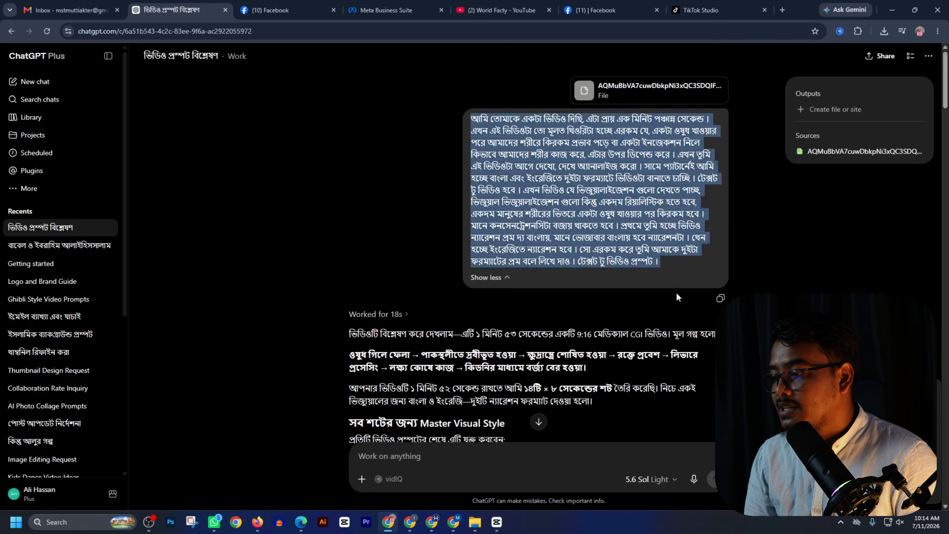
left_click(630, 236)
Read ChatGPT's video analysis, highlighting stages of the medicine's journey through the body in the story outline
scroll(691, 209, "down", 4)
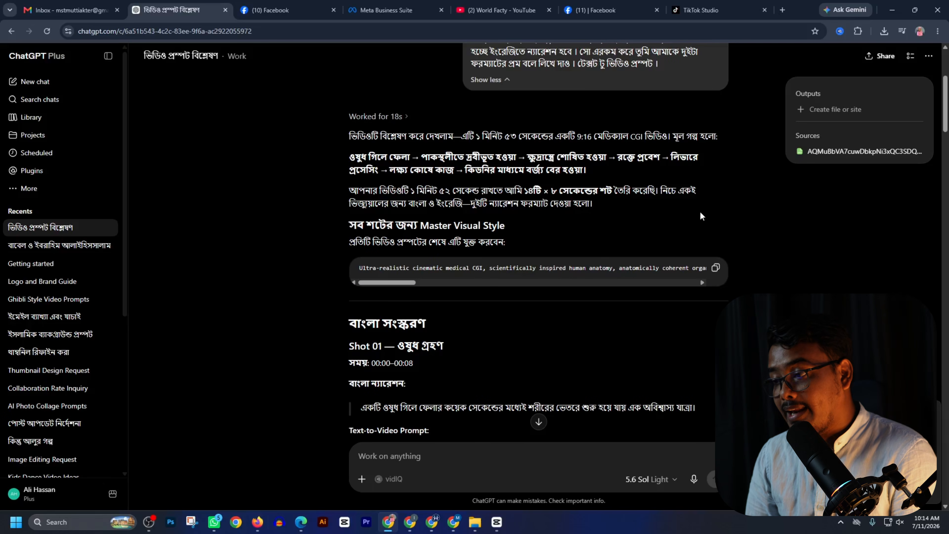
left_click_drag(341, 137, 668, 156)
left_click(296, 176)
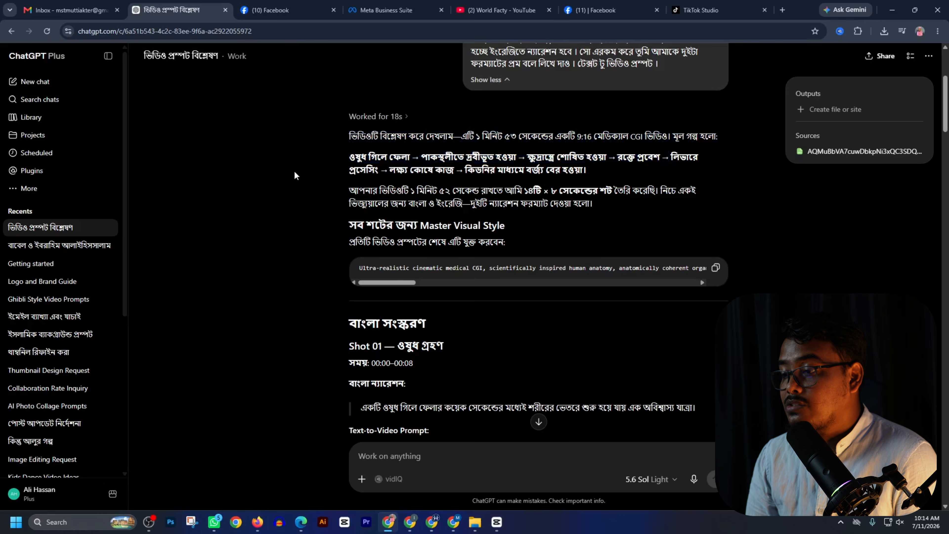
left_click_drag(332, 160, 422, 160)
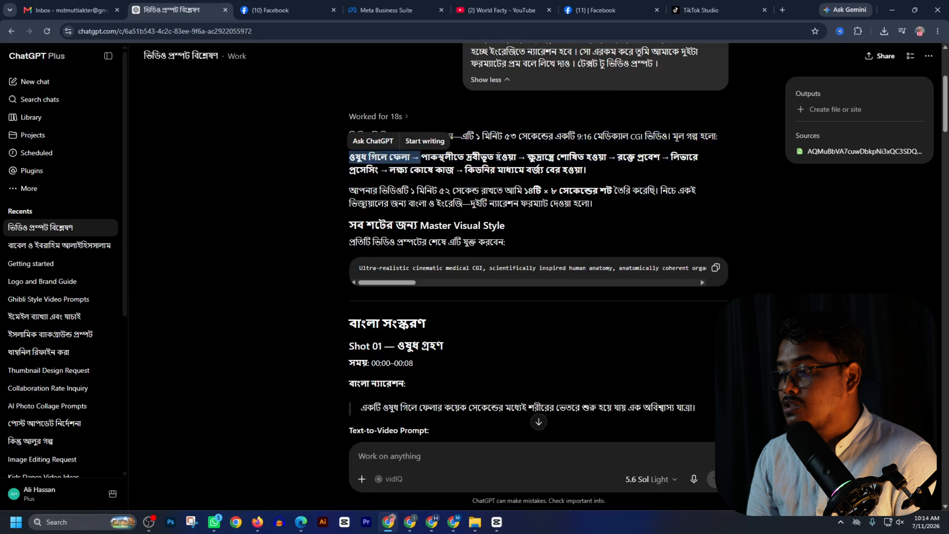
left_click_drag(527, 156, 612, 157)
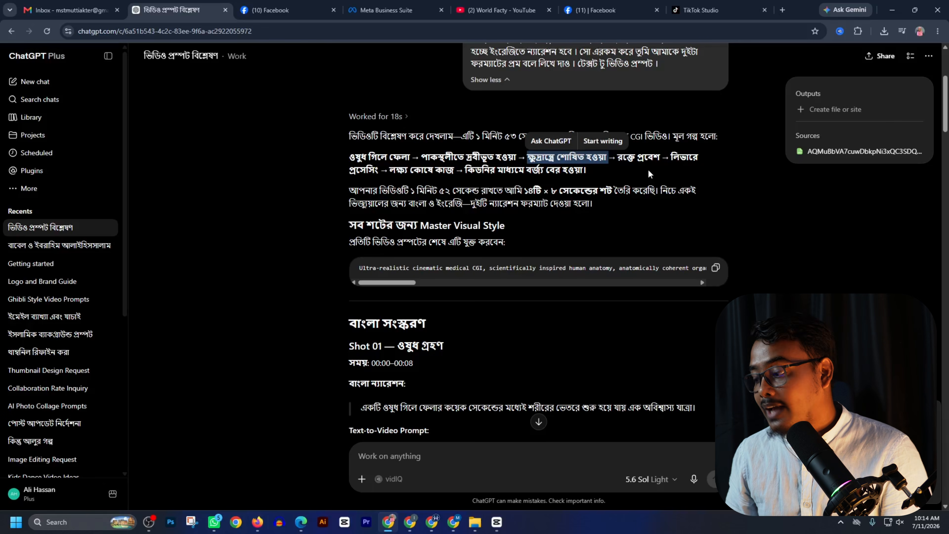
Examine the Bengali version's shot-by-shot narration and text-to-video prompts, starting with Shot 01
scroll(725, 176, "down", 5)
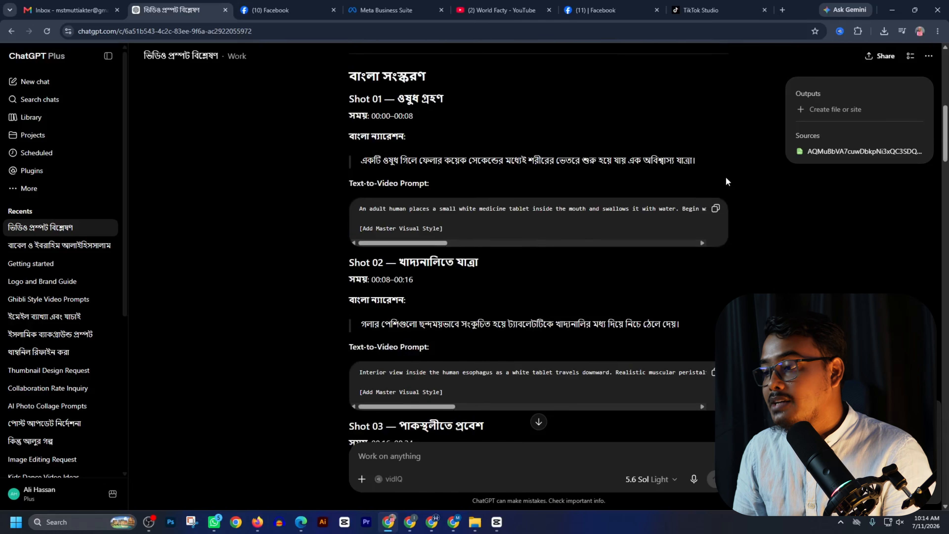
scroll(726, 178, "down", 5)
scroll(726, 179, "up", 5)
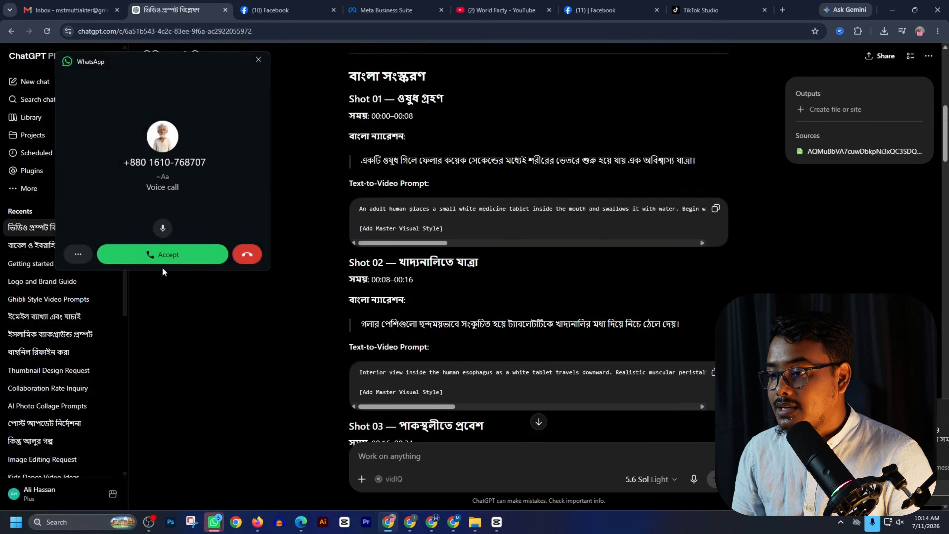
Decline the incoming voice call and copy the tablet video's Master Visual Style prompt
left_click(247, 254)
scroll(445, 242, "up", 6)
scroll(453, 253, "down", 2)
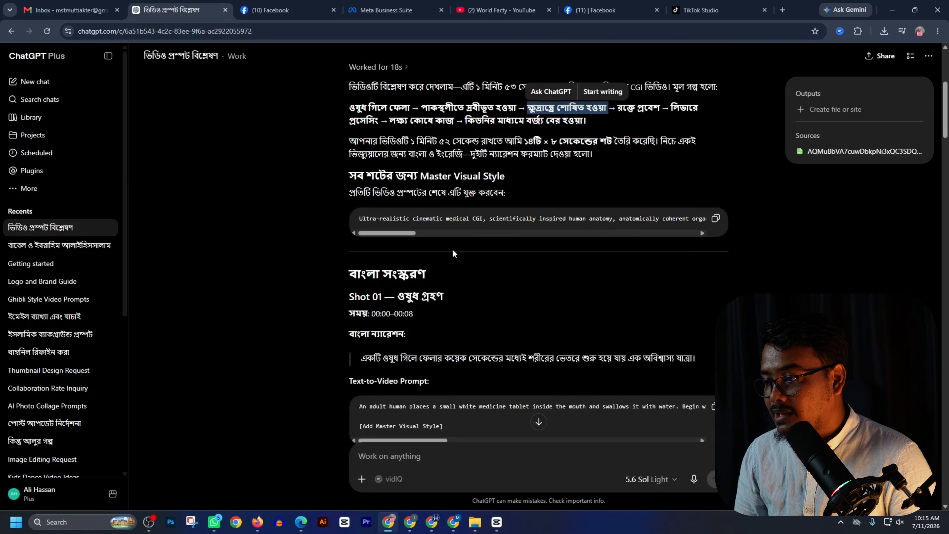
left_click(715, 219)
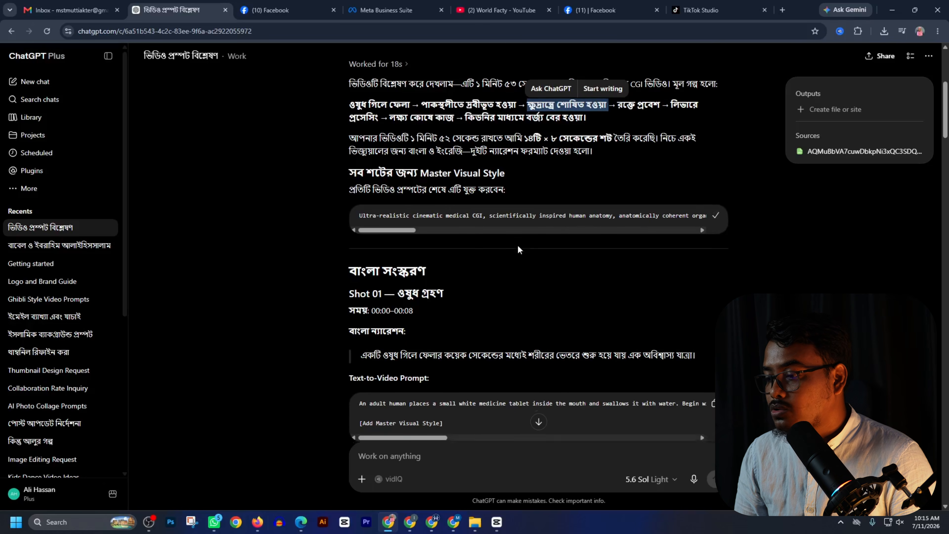
Review the tablet video's Bengali shot prompts, the English Version narration and the Continuity Negative Prompt through to the end of the reply
scroll(519, 250, "down", 4)
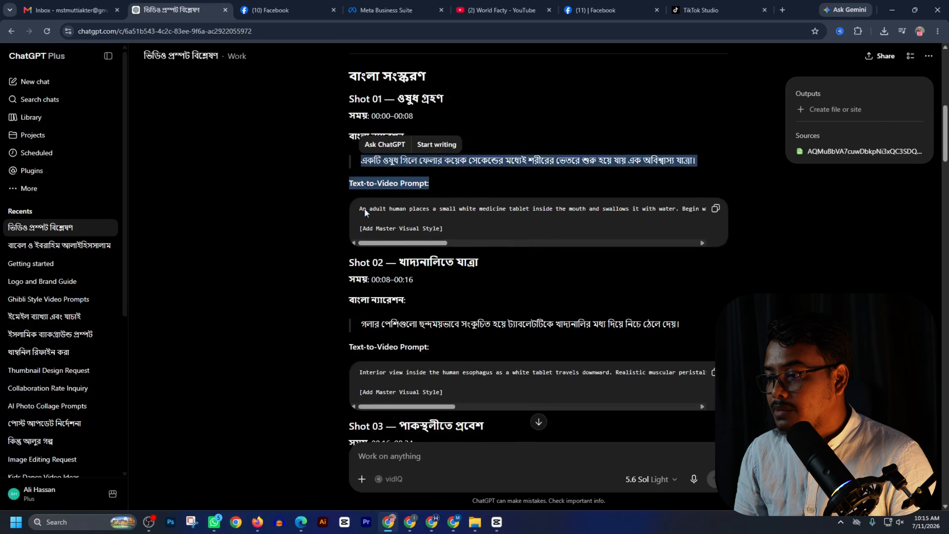
left_click_drag(361, 209, 434, 228)
scroll(439, 215, "down", 18)
scroll(448, 206, "down", 18)
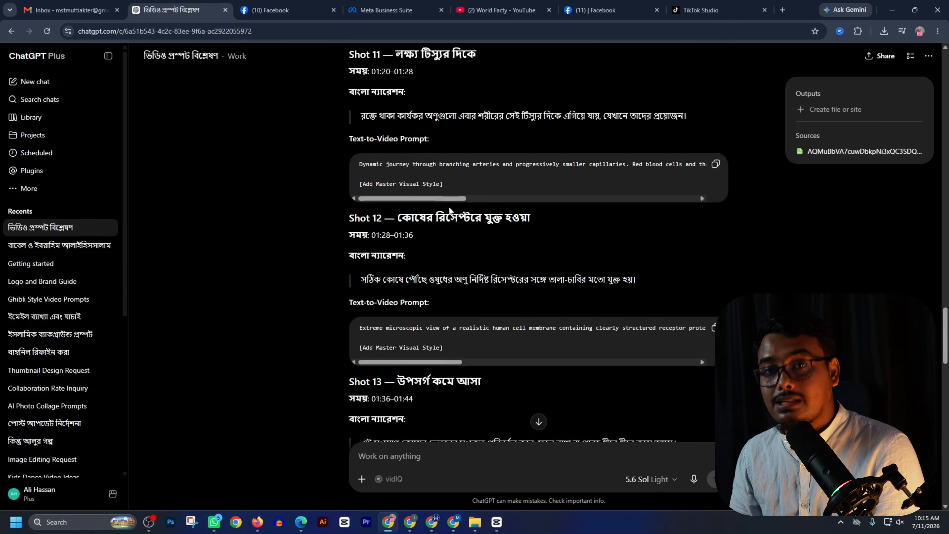
scroll(450, 202, "down", 8)
scroll(464, 203, "down", 8)
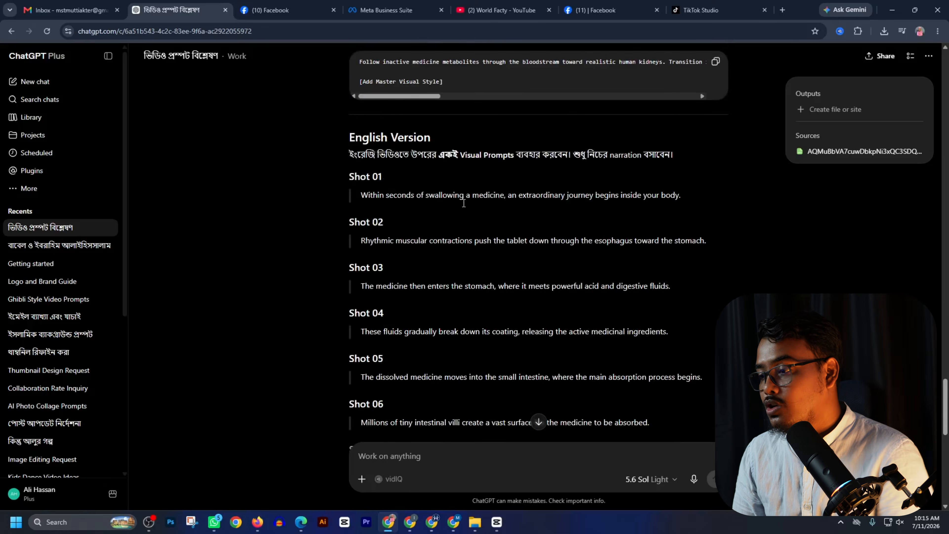
scroll(464, 203, "down", 10)
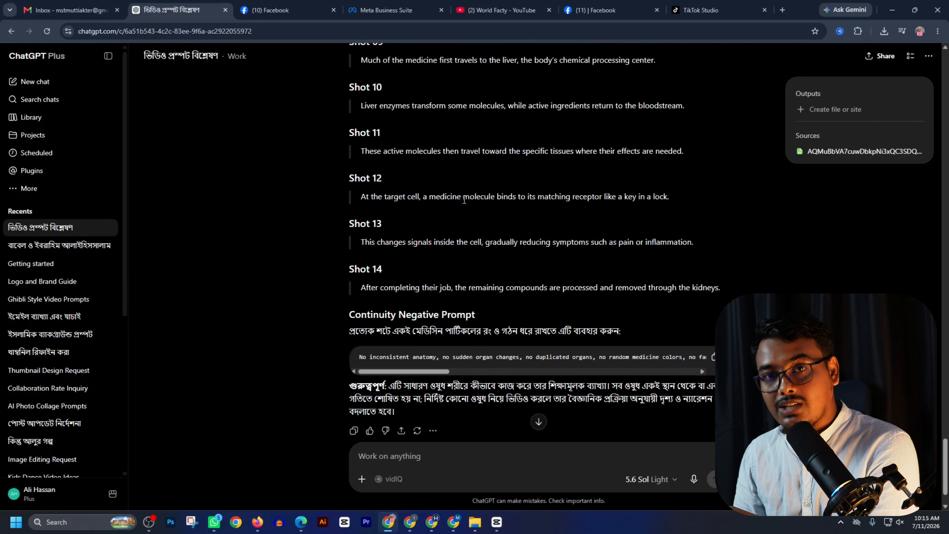
scroll(464, 200, "down", 2)
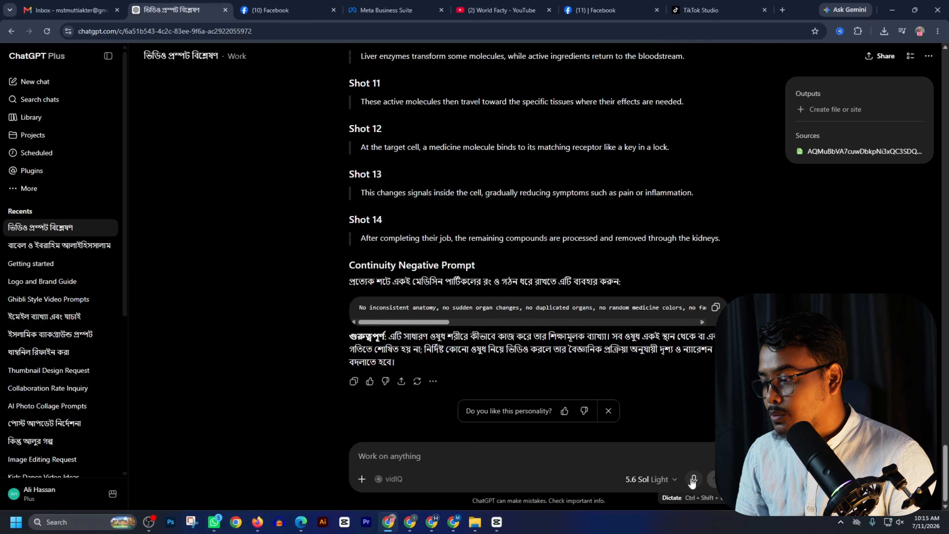
Dictate and send a Bengali request for same-pattern video generation prompts showing how an injection affects and works inside the body
left_click(694, 479)
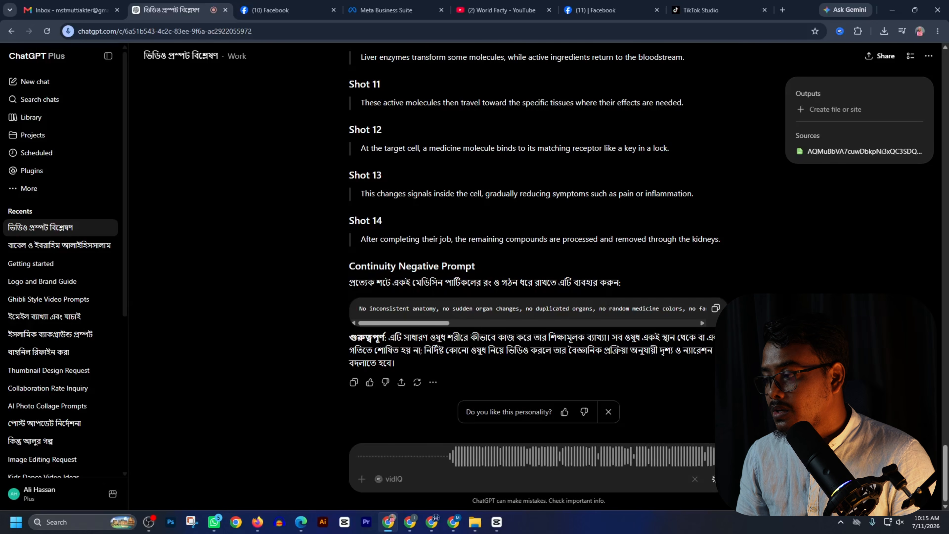
left_click(714, 479)
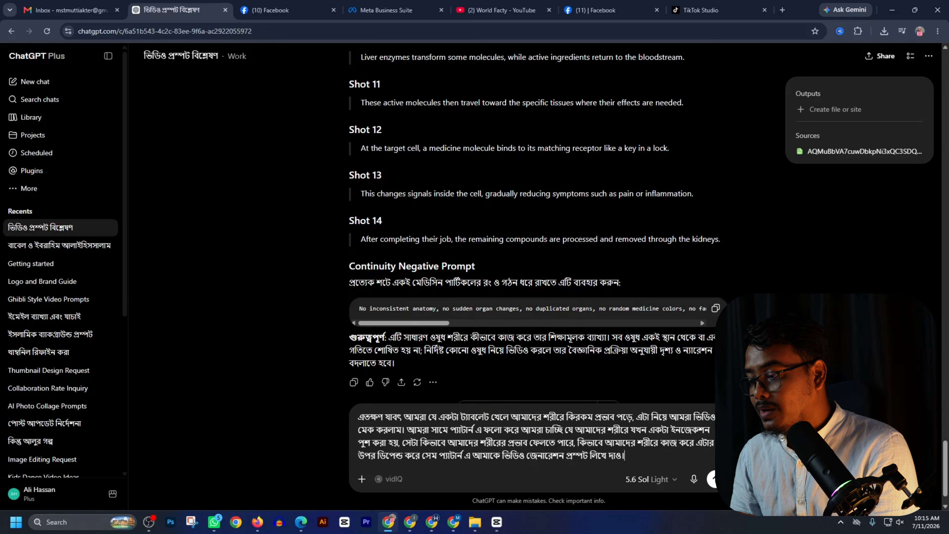
left_click(711, 477)
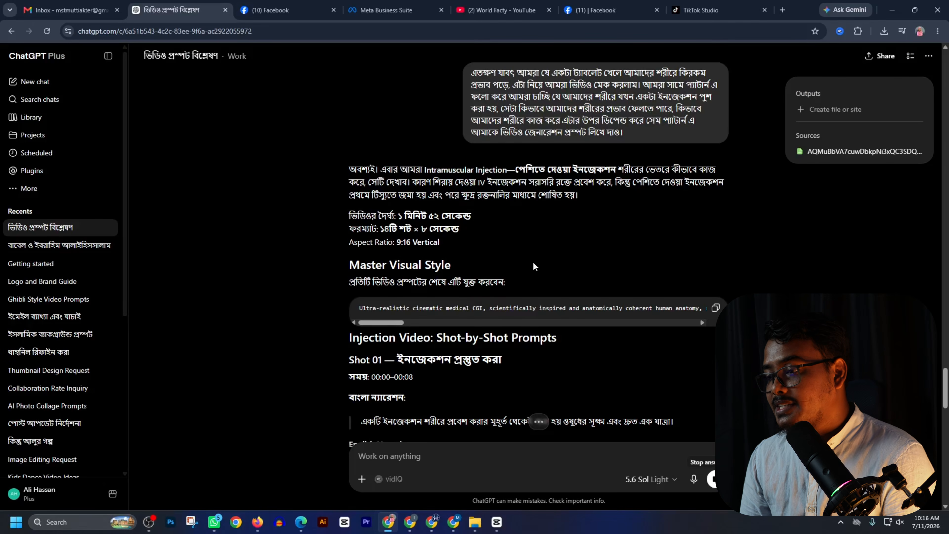
Read the injection video's length, shot format and aspect ratio in ChatGPT's new reply, highlighting each detail
scroll(532, 261, "down", 3)
left_click_drag(341, 117, 473, 117)
left_click_drag(378, 131, 510, 151)
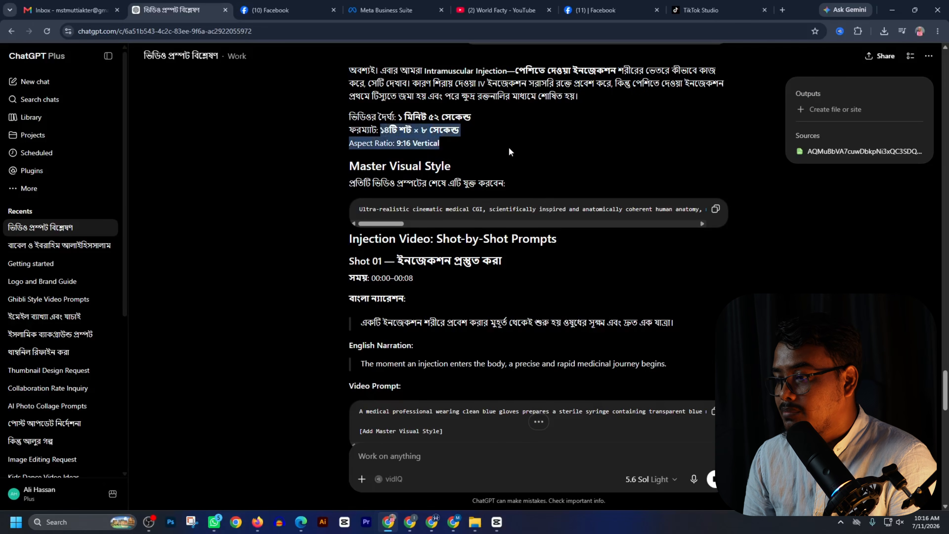
left_click(327, 180)
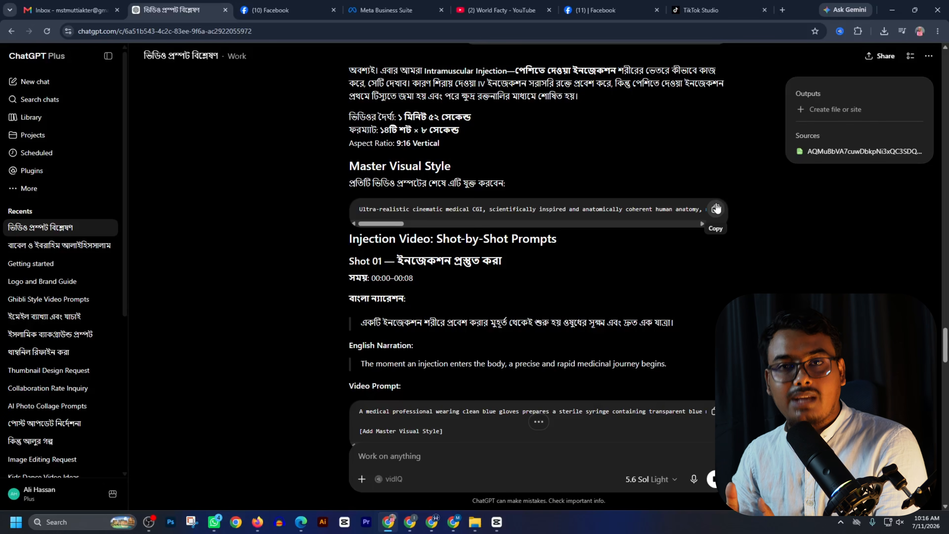
Paste the injection video's Master Visual Style into the message draft and highlight Shot 01's English and Bengali narration
left_click(716, 208)
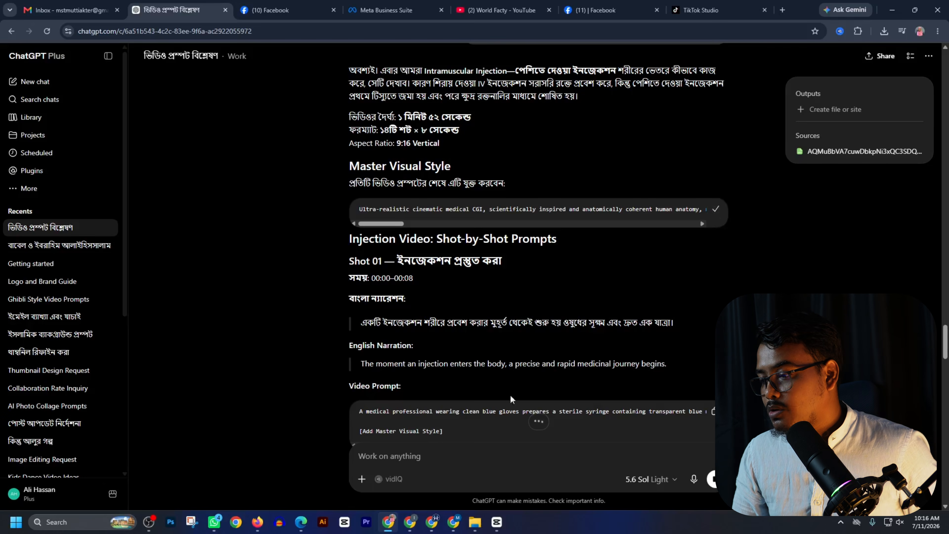
key("ctrl+v")
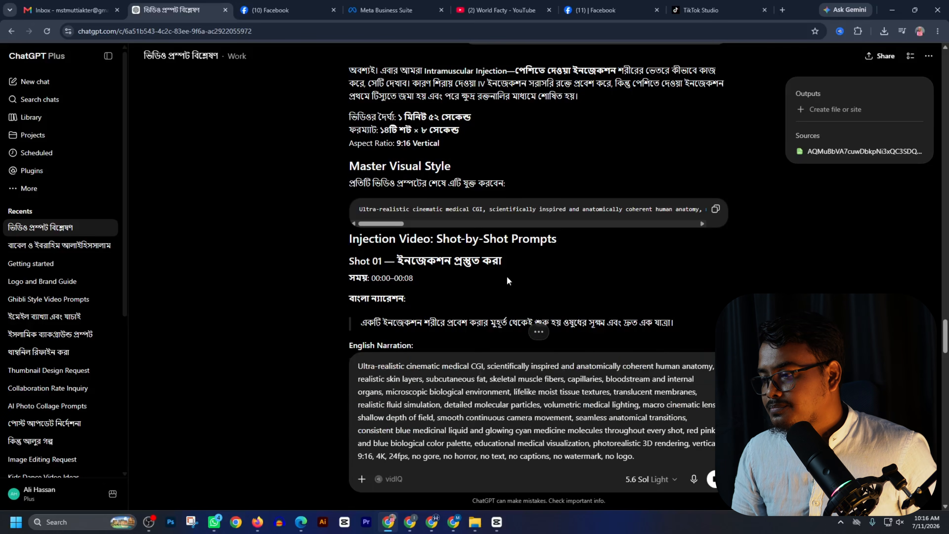
scroll(507, 275, "down", 4)
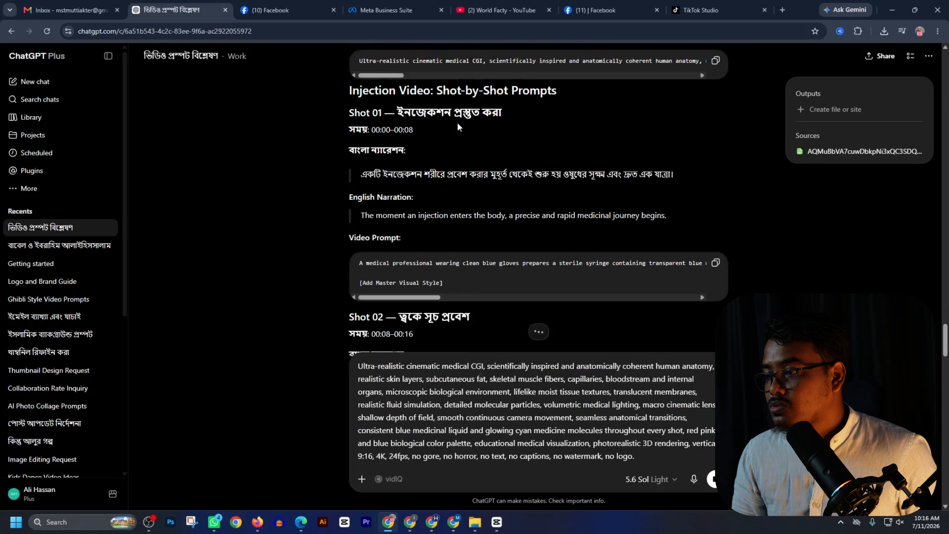
scroll(385, 183, "down", 1)
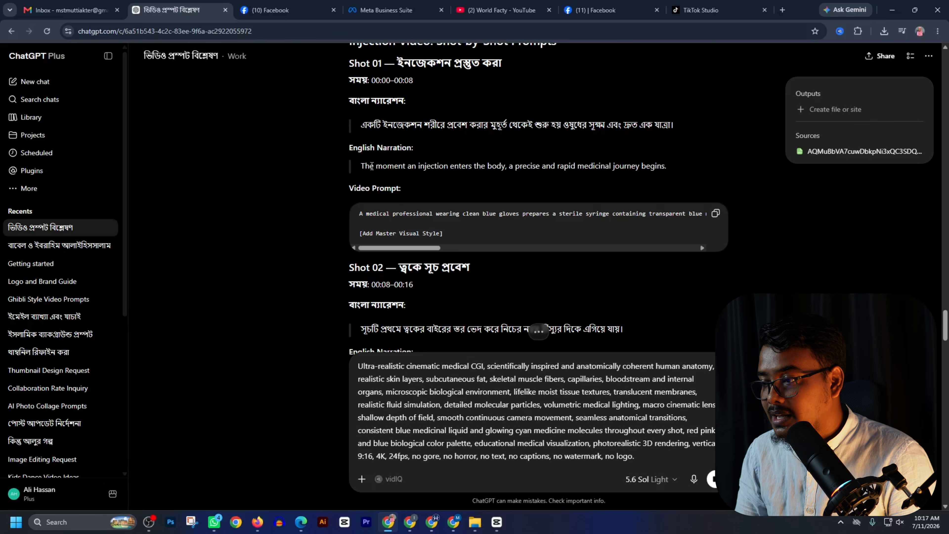
left_click_drag(380, 162, 667, 181)
left_click(595, 146)
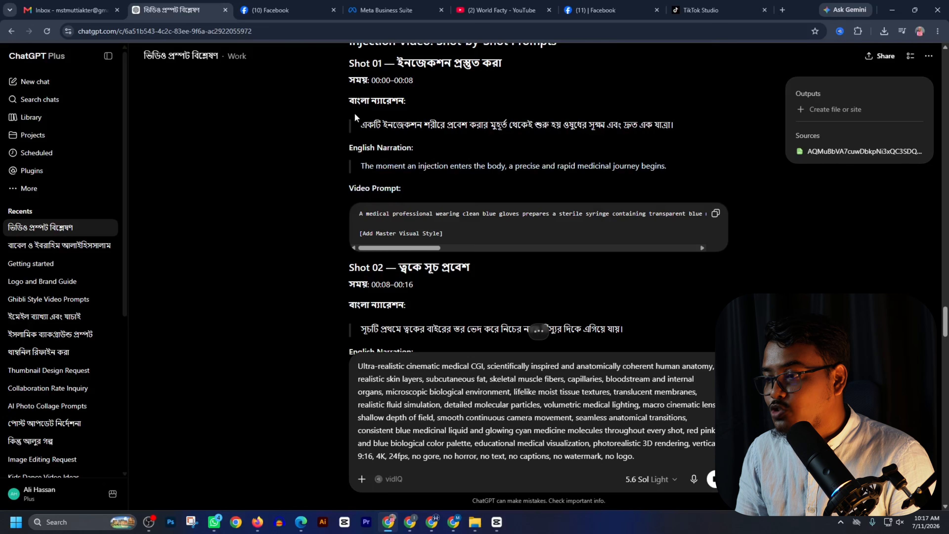
left_click_drag(355, 115, 612, 149)
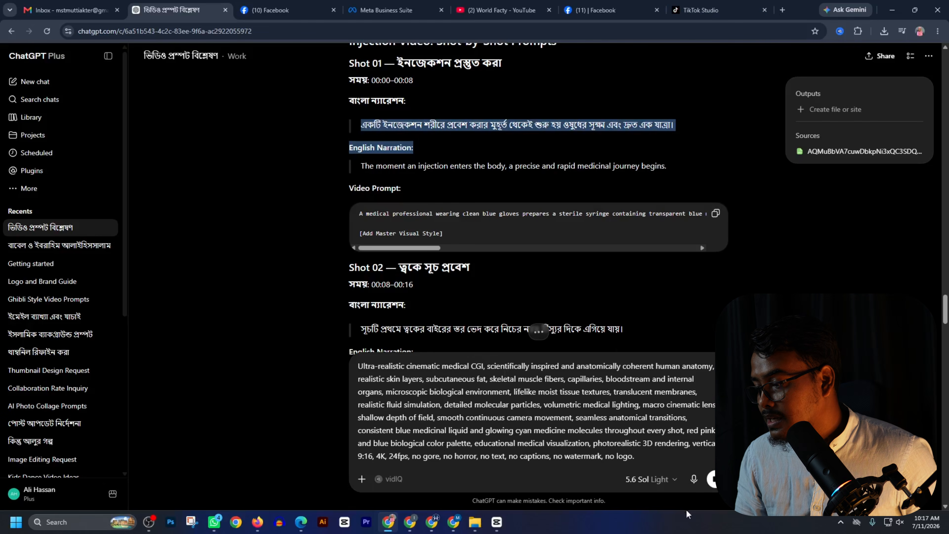
Replace the draft with the injection Shot 01 video prompt and remove its [Add Master Visual Style] placeholder
left_click_drag(642, 454, 269, 339)
key("BackSpace")
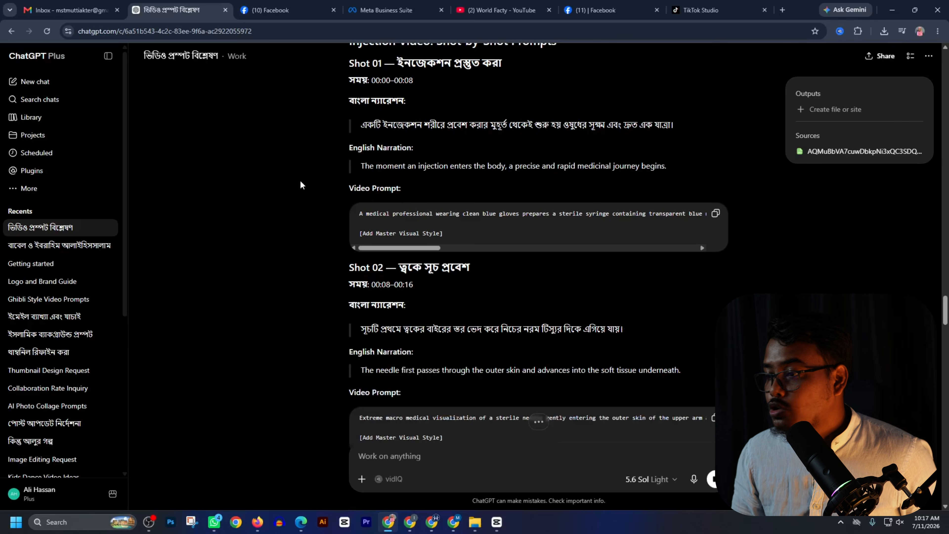
left_click(716, 213)
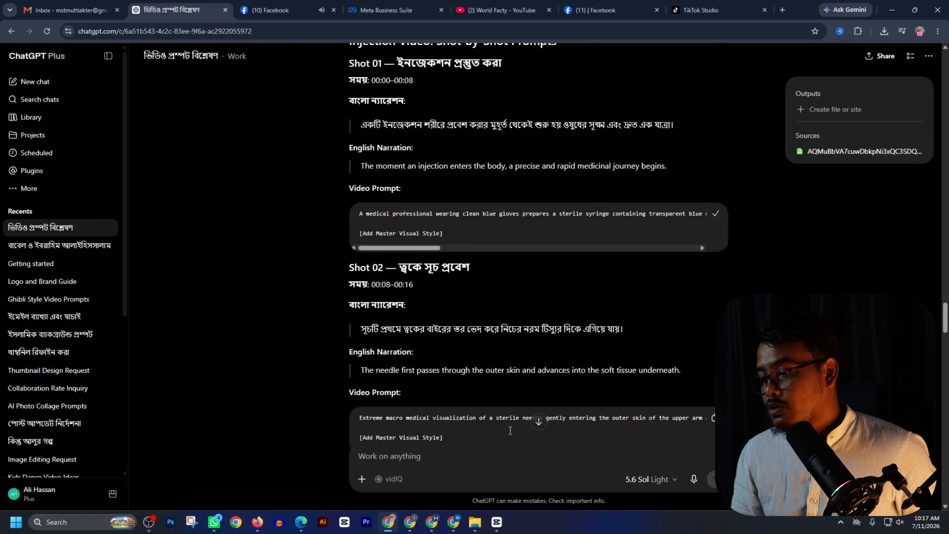
key("ctrl+v")
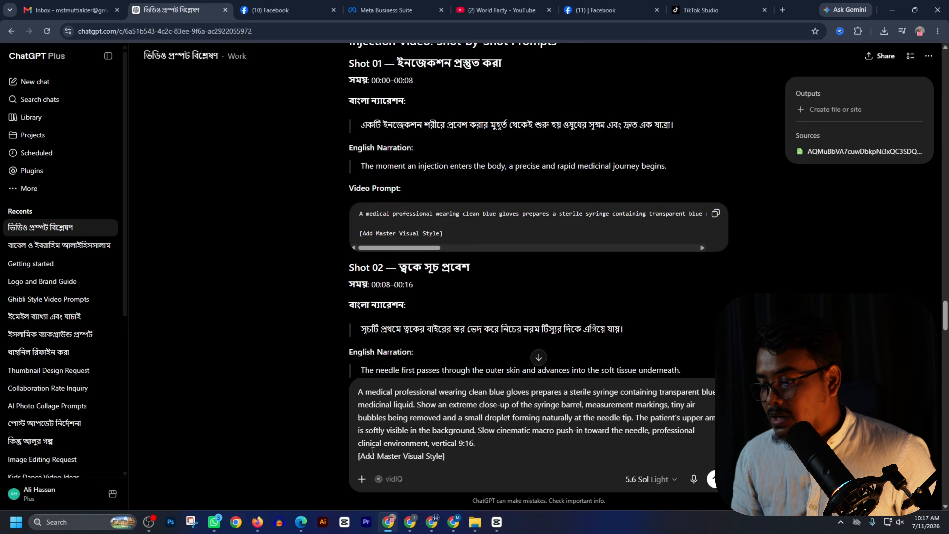
left_click_drag(450, 460, 357, 456)
key("BackSpace")
Add the injection video's full Master Visual Style text below the Shot 01 prompt in the draft
scroll(496, 230, "up", 1)
scroll(496, 229, "up", 3)
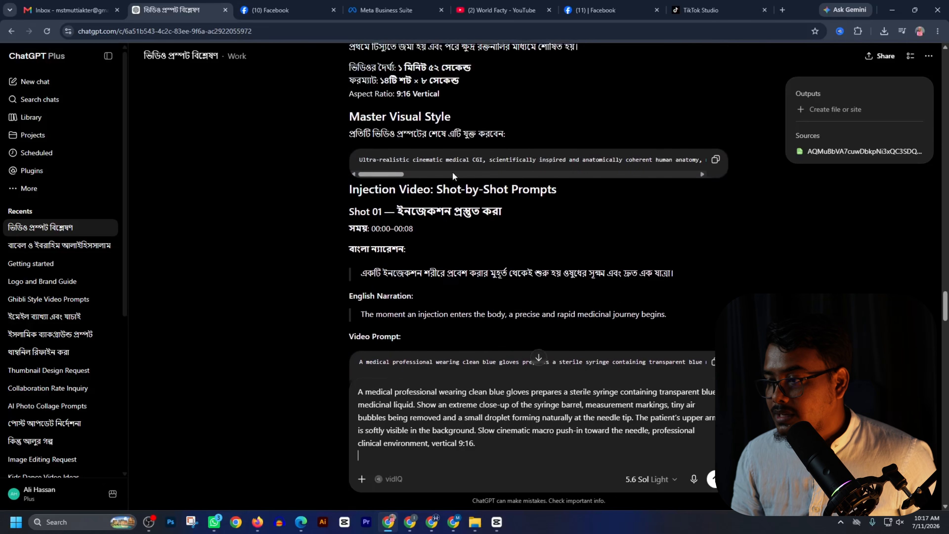
left_click(716, 161)
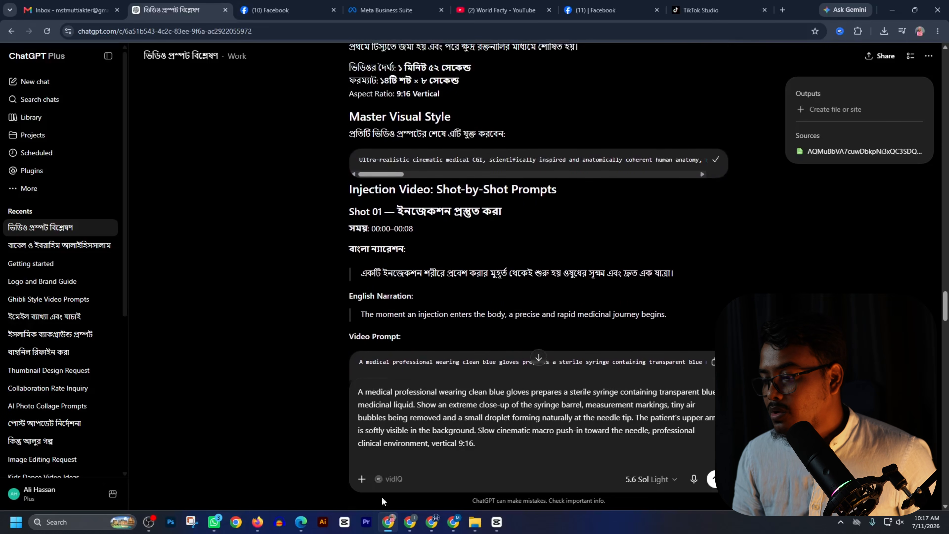
key("ctrl+v")
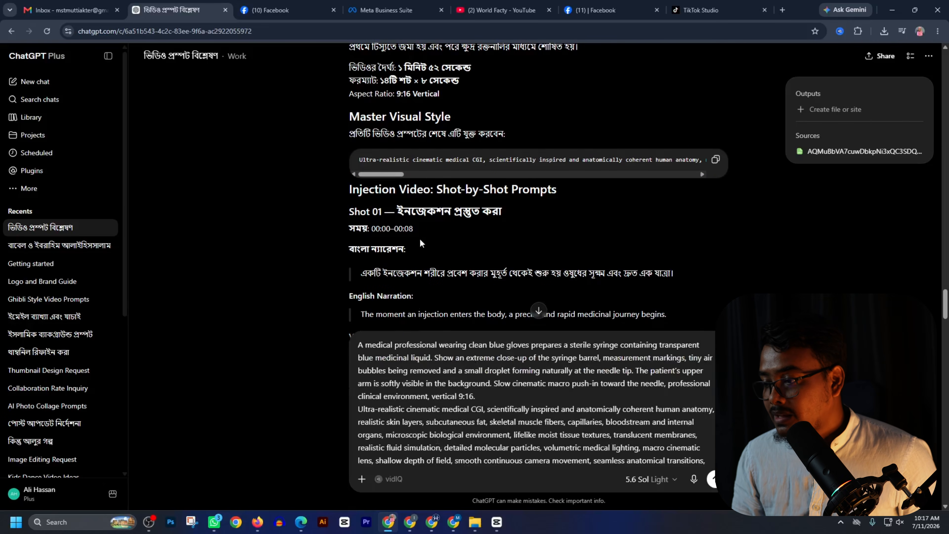
Append Shot 01's Bengali narration, including its বাংলা ন্যারেশন heading, to the end of the draft
scroll(420, 241, "down", 3)
left_click_drag(349, 150, 639, 183)
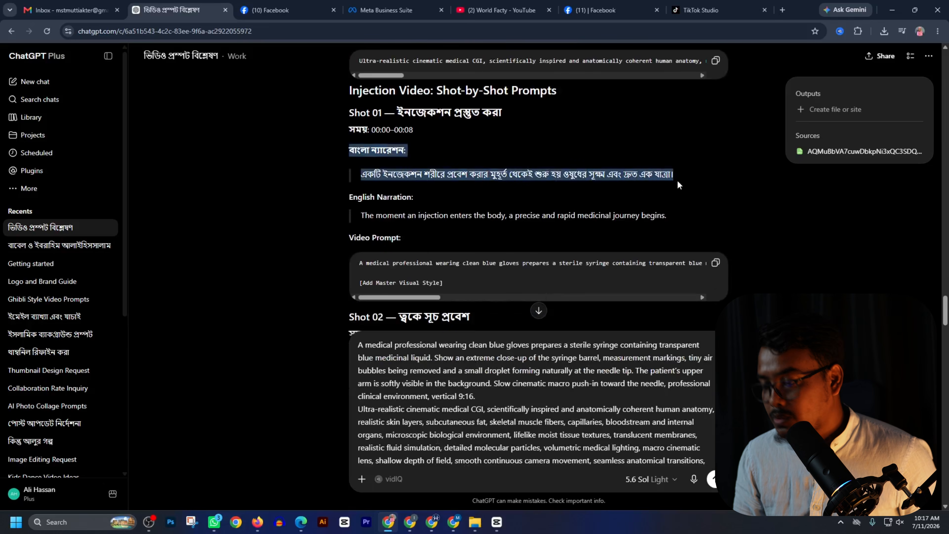
scroll(679, 449, "down", 2)
left_click(679, 458)
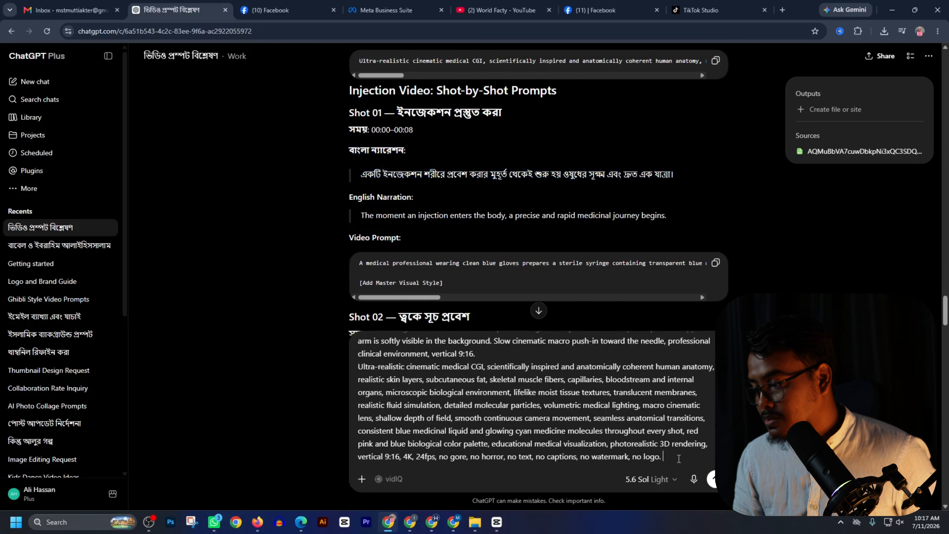
key("ctrl+v")
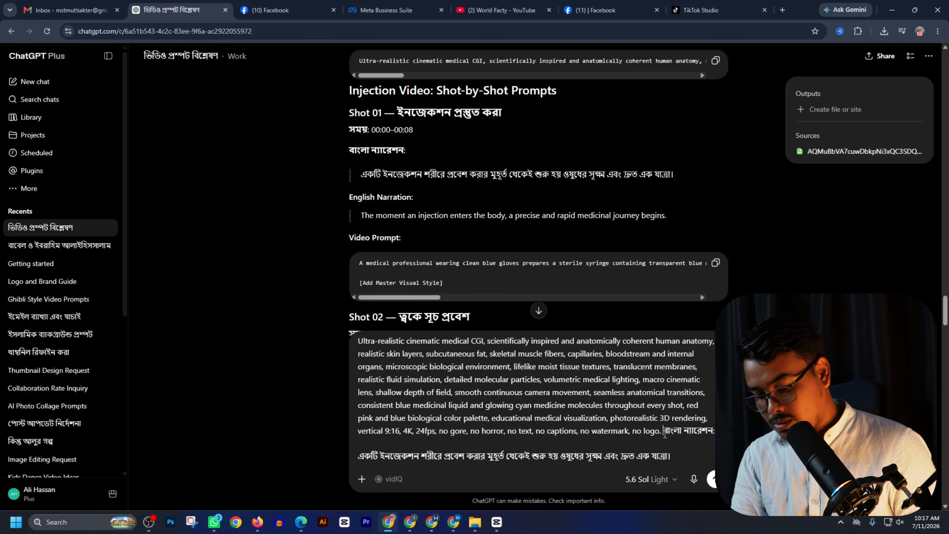
Insert "male voice" before the বাংলা ন্যারেশন heading and put the heading on its own line
type("male voice")
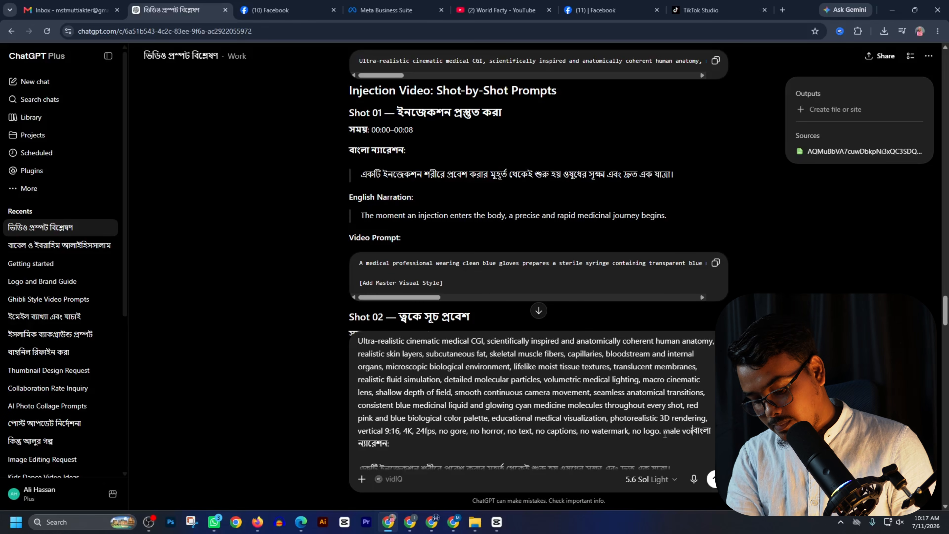
key("shift+Return")
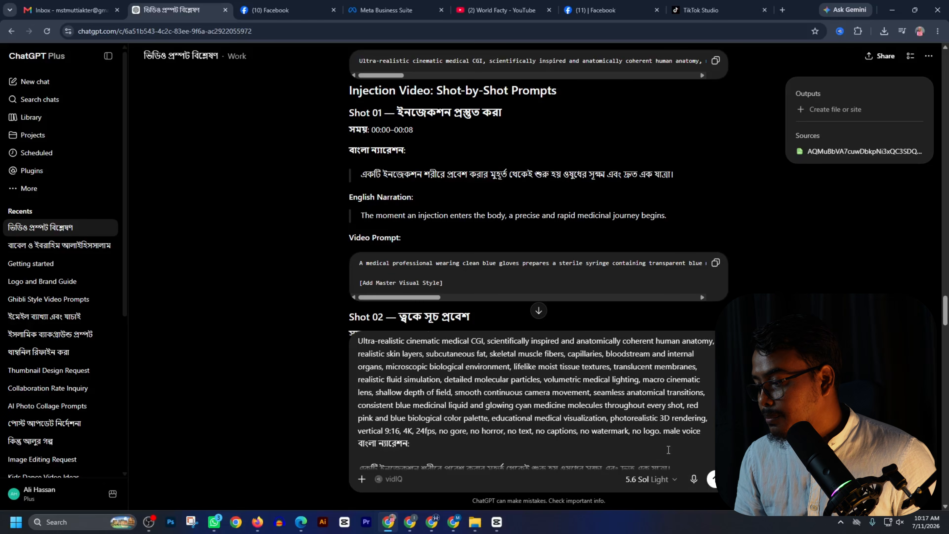
scroll(531, 423, "down", 1)
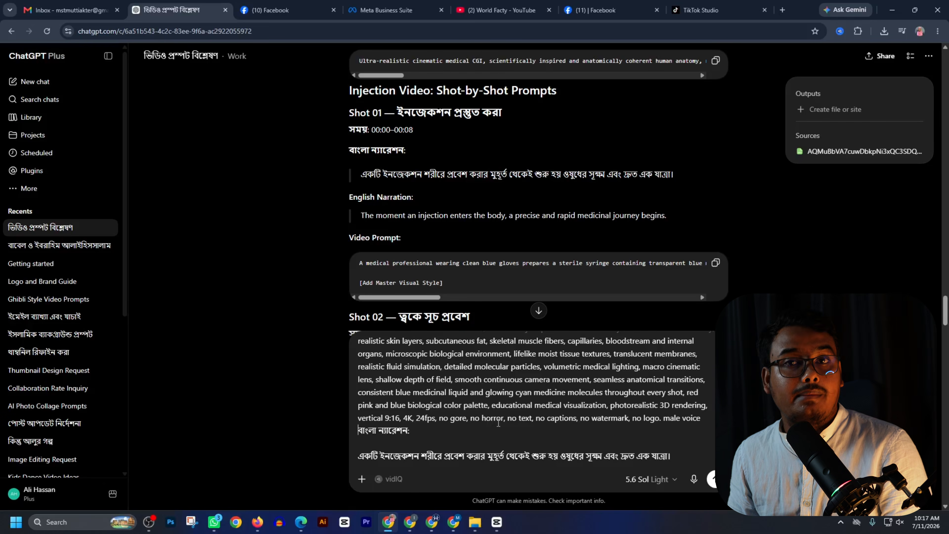
Copy the whole combined prompt, switch to the Google Flow project and submit it there to generate the Shot 01 video
scroll(513, 421, "down", 6)
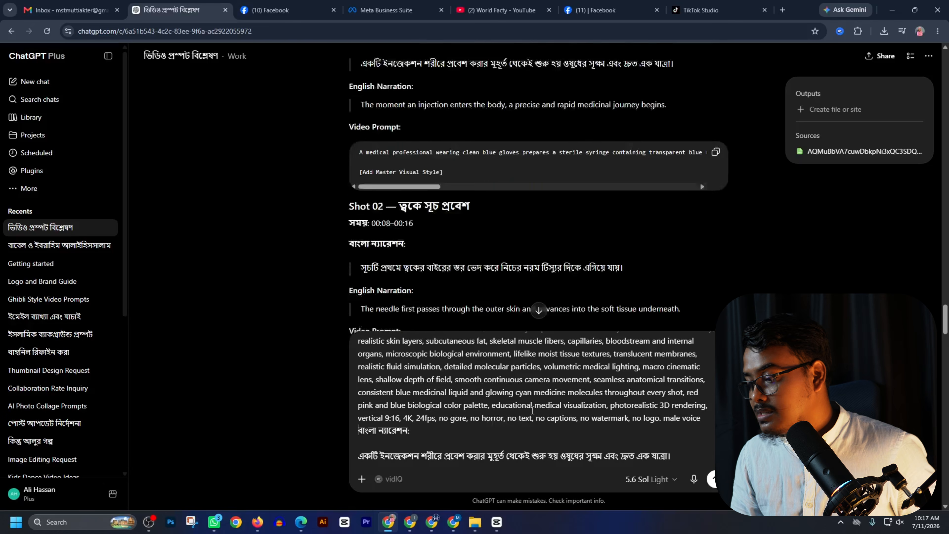
double_click(684, 456)
key("ctrl+a")
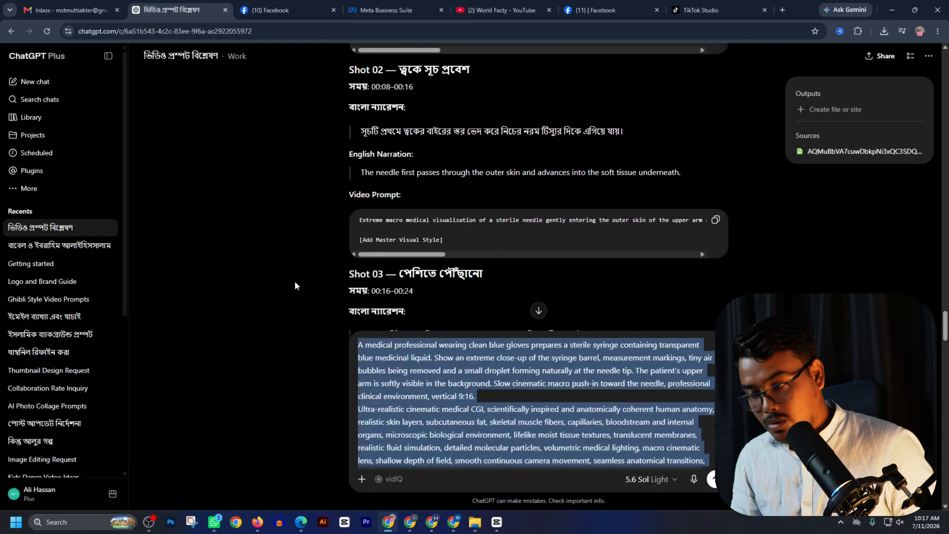
scroll(262, 289, "up", 5)
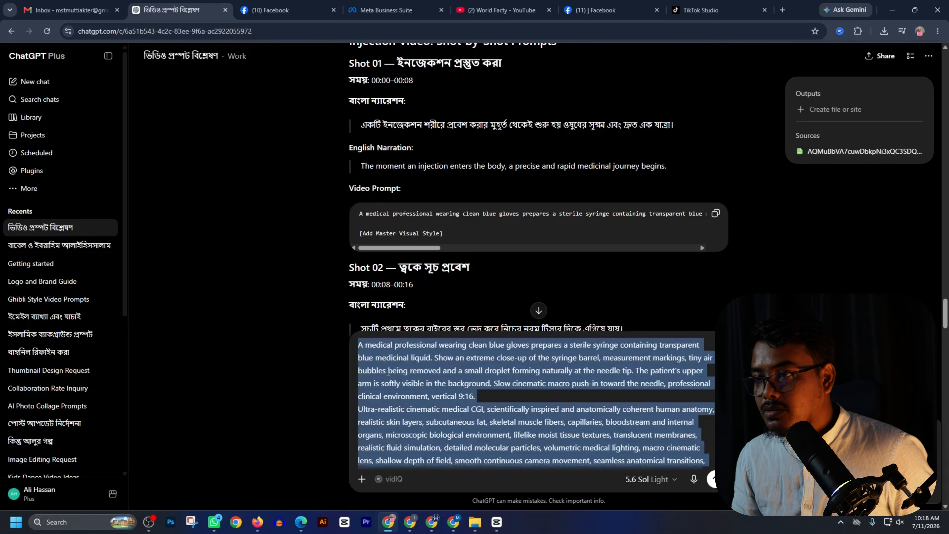
left_click(251, 522)
left_click(365, 455)
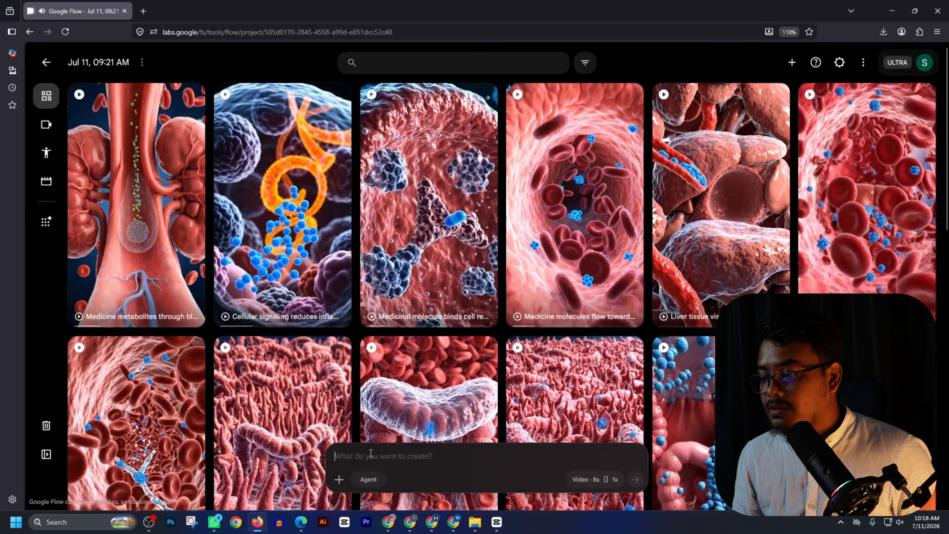
key("ctrl+v")
left_click(636, 480)
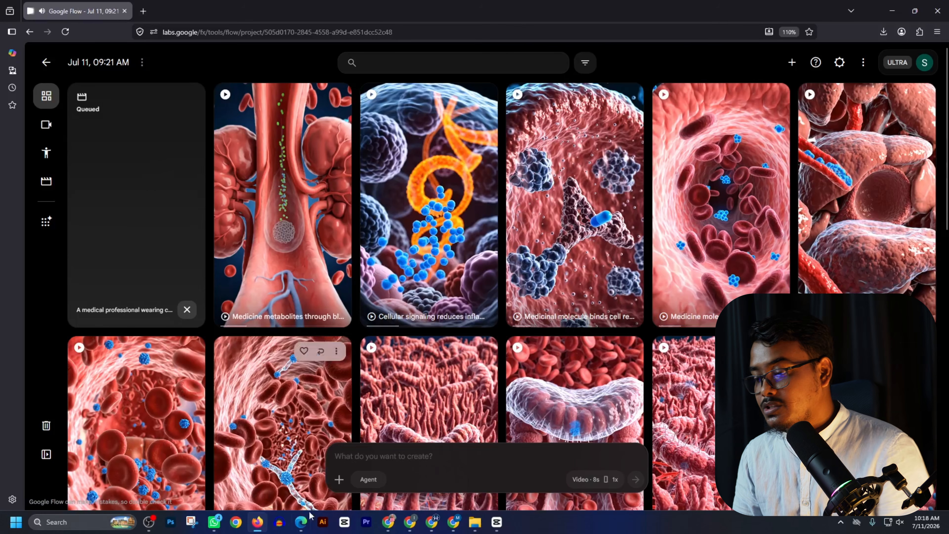
Switch back to ChatGPT, clear the Shot 01 draft and put a copy of the Shot 02 video prompt in it
left_click(383, 521)
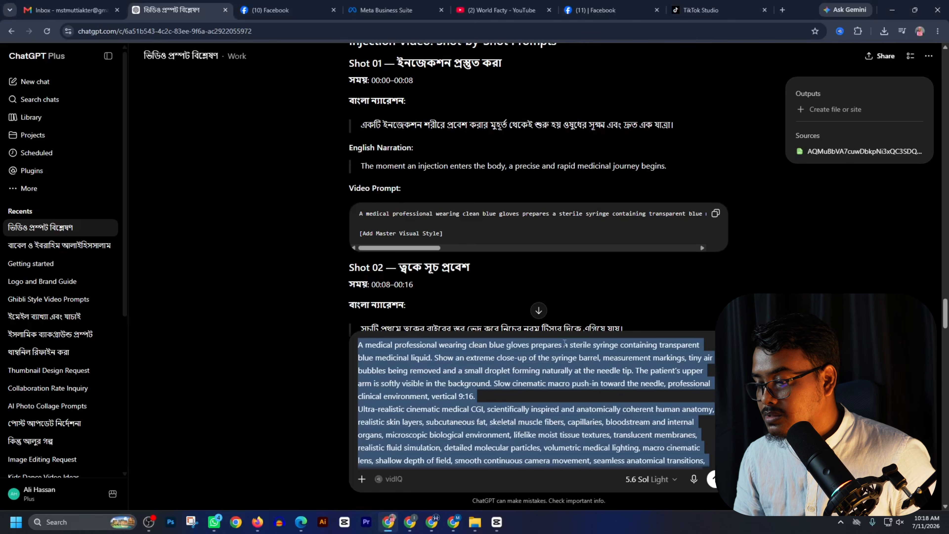
scroll(626, 435, "down", 3)
key("BackSpace")
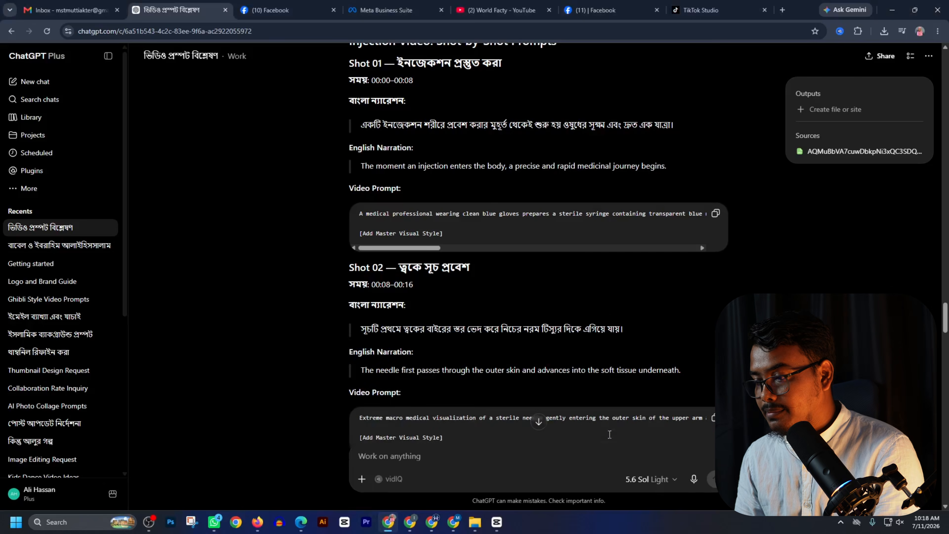
scroll(540, 243, "down", 3)
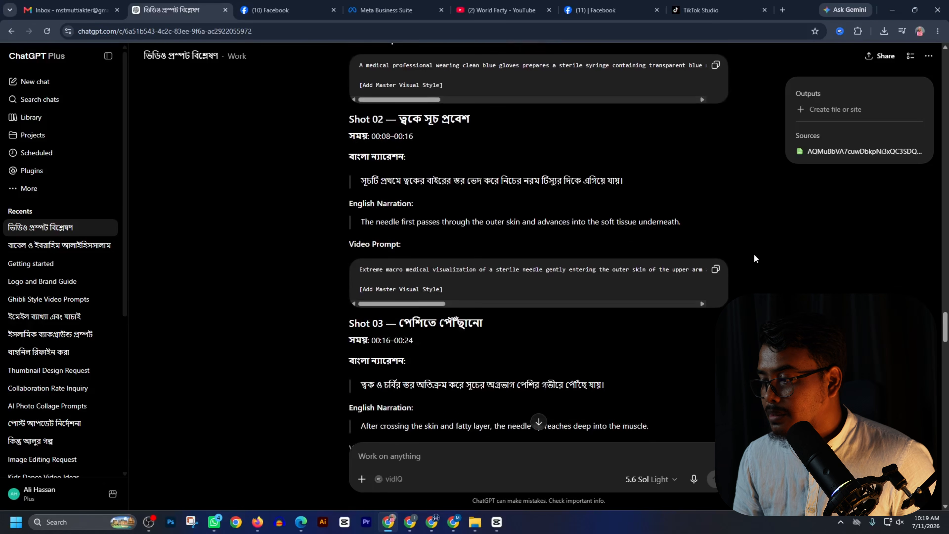
left_click(712, 274)
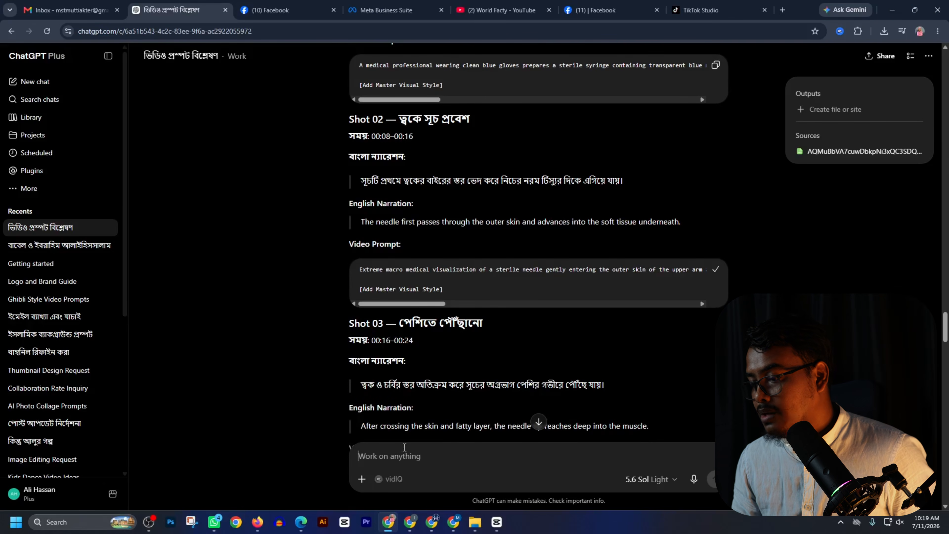
key("ctrl+v")
Replace the [Add Master Visual Style] placeholder in the Shot 02 draft with the full Master Visual Style text from the clipboard history
left_click_drag(447, 456, 356, 457)
key("BackSpace")
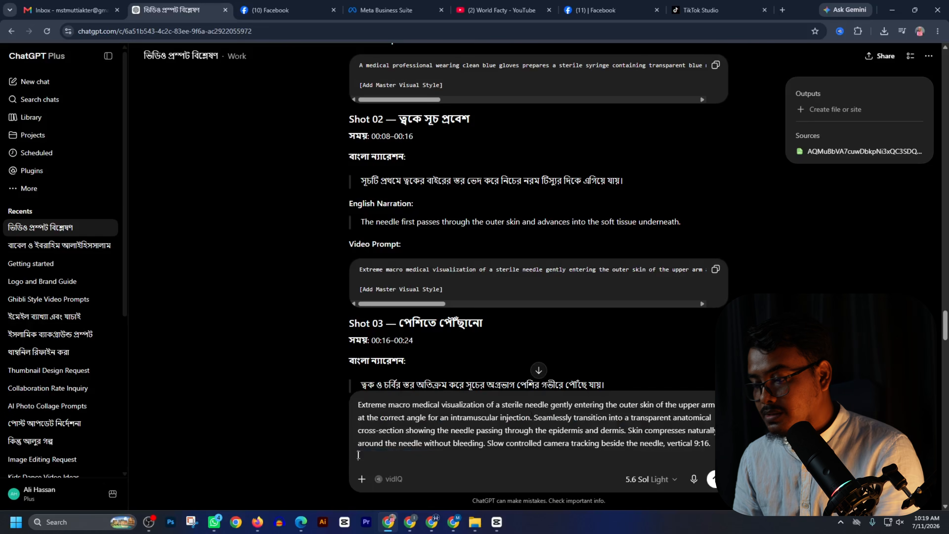
key("super+v")
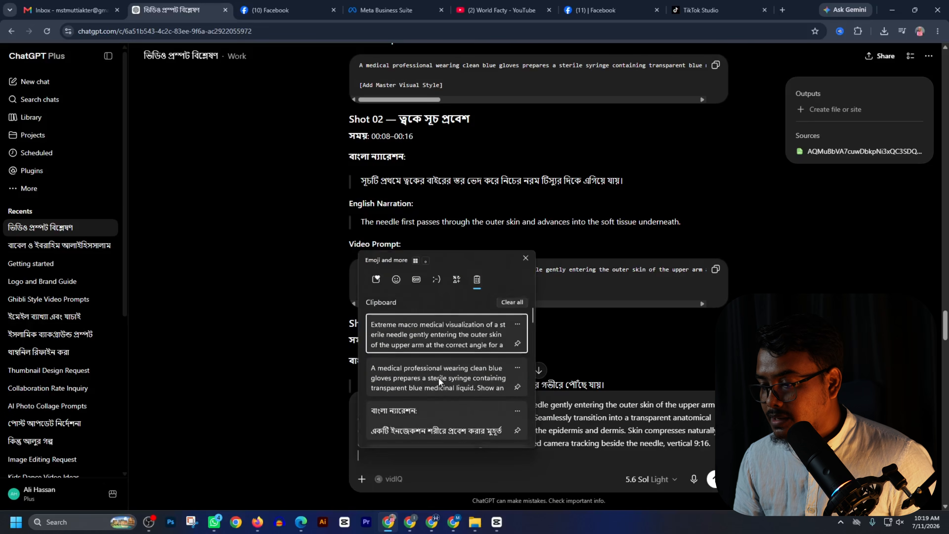
scroll(439, 379, "down", 2)
left_click(419, 400)
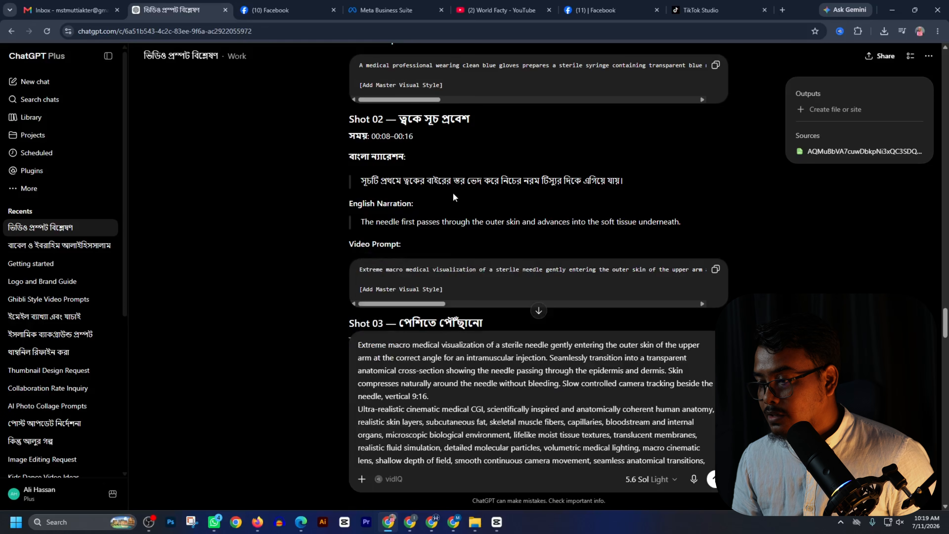
Append "male voice" and Shot 02's Bengali narration, including its বাংলা ন্যারেশন heading, to the end of the draft
left_click_drag(346, 159, 637, 180)
key("ctrl+c")
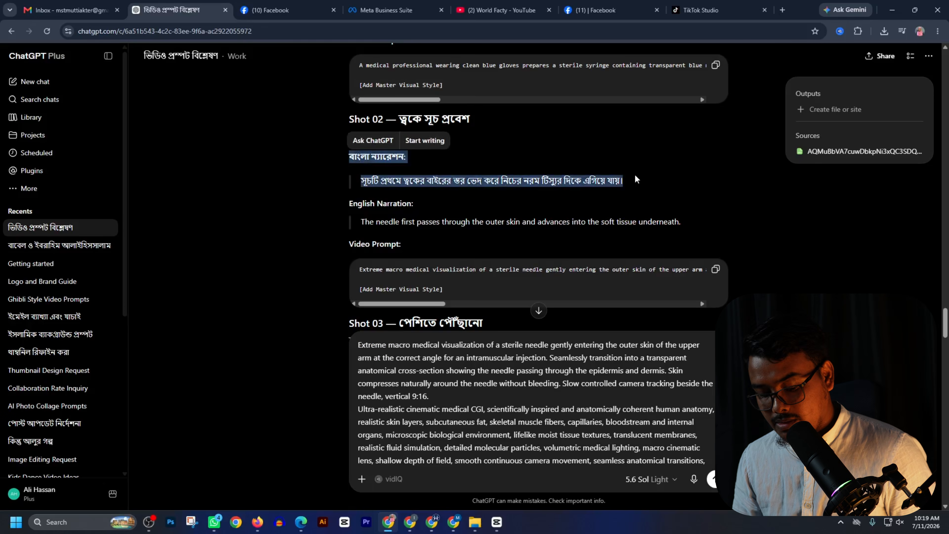
scroll(561, 411, "down", 1)
left_click(665, 457)
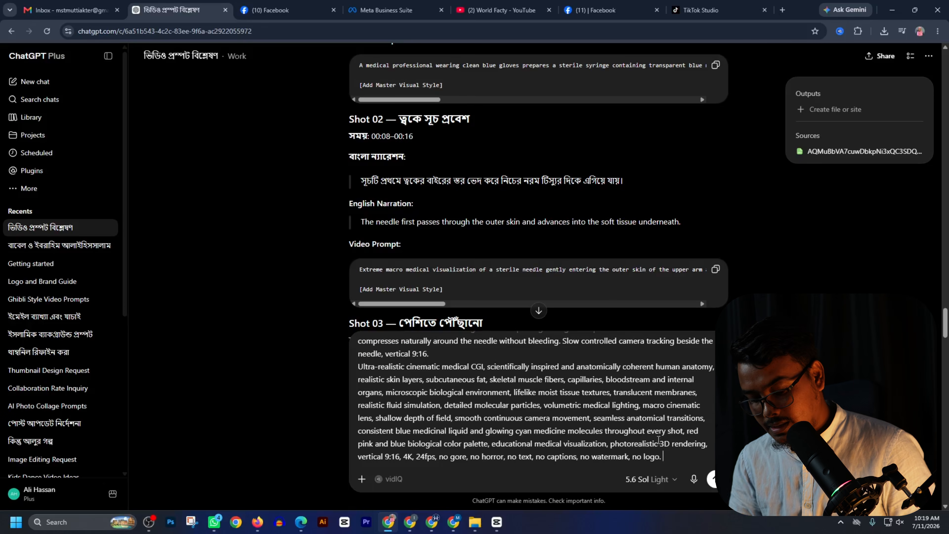
type("male voice")
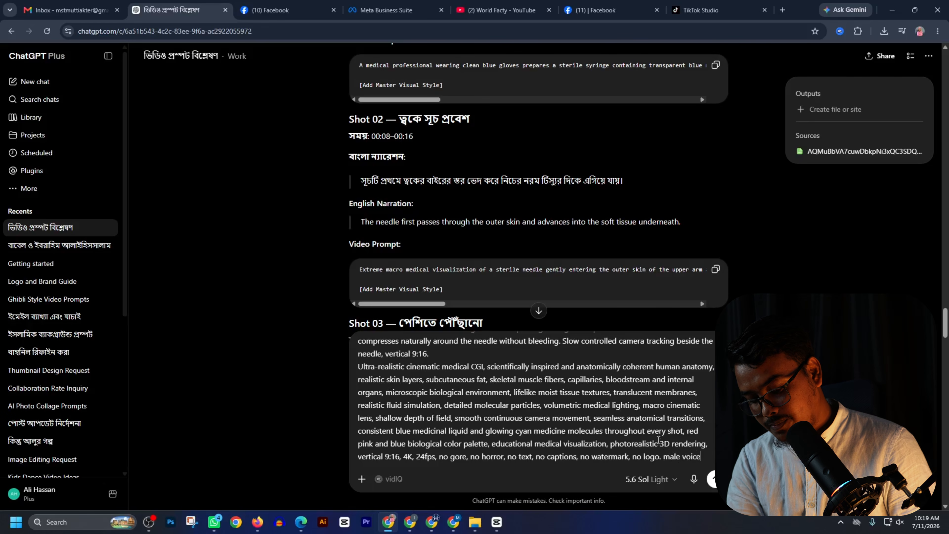
type(" বাংলা")
key("ctrl+v")
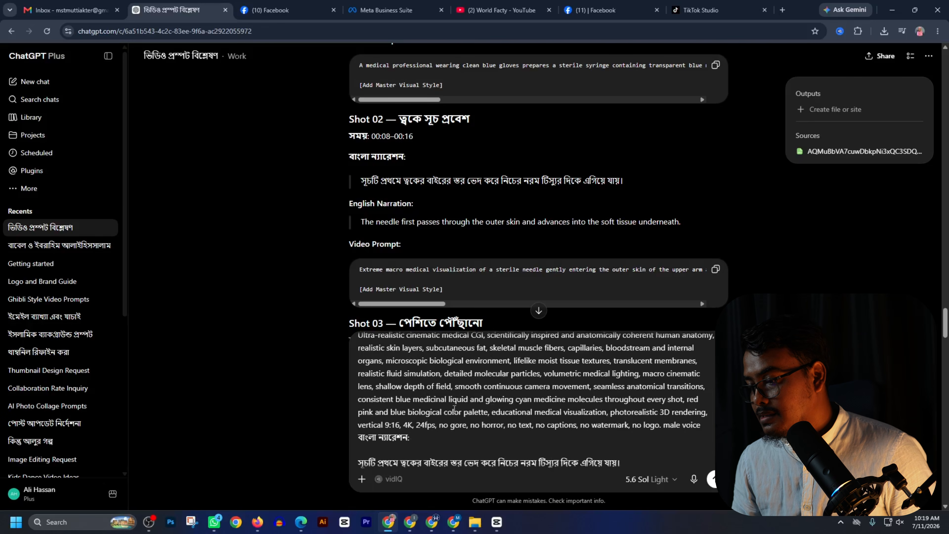
Copy the whole Shot 02 draft, switch to the Google Flow project and submit it there to generate the video
left_click_drag(639, 462, 335, 308)
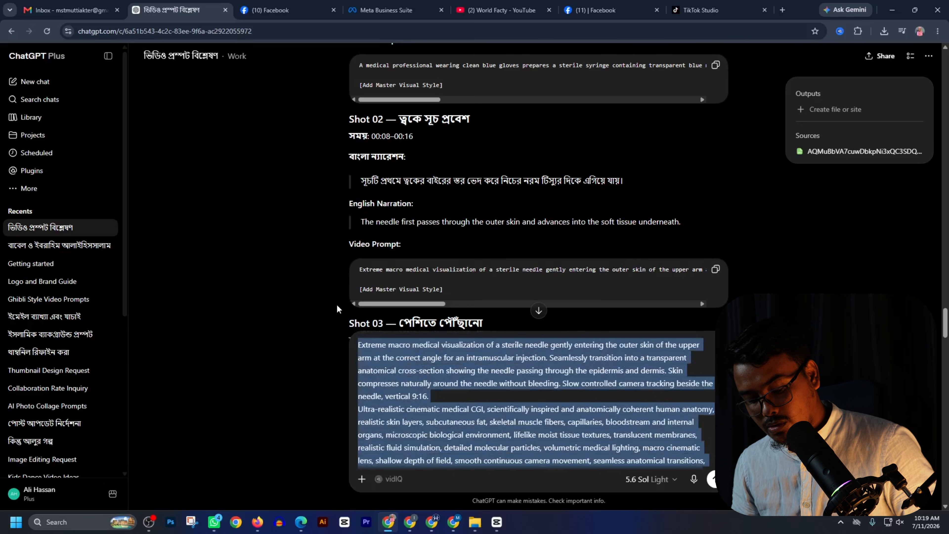
left_click(257, 521)
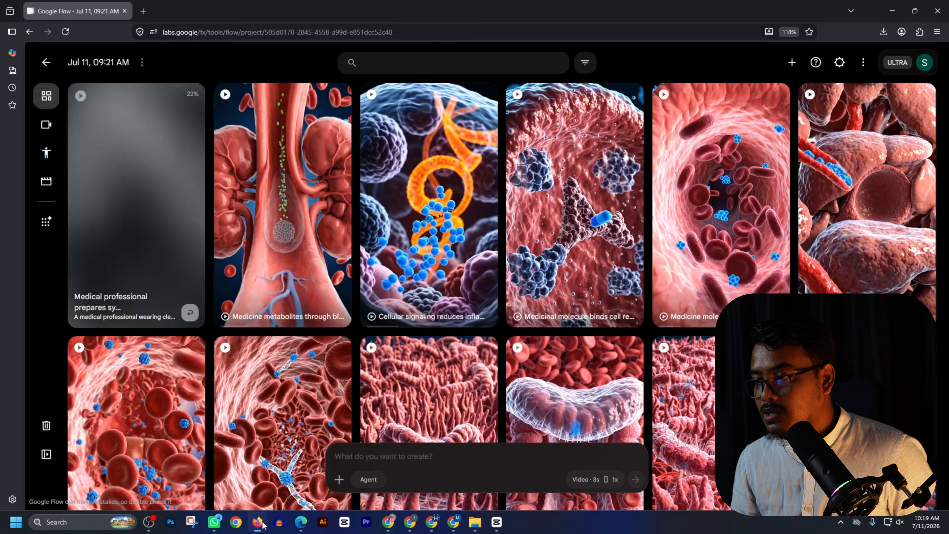
left_click(396, 455)
key("ctrl+v")
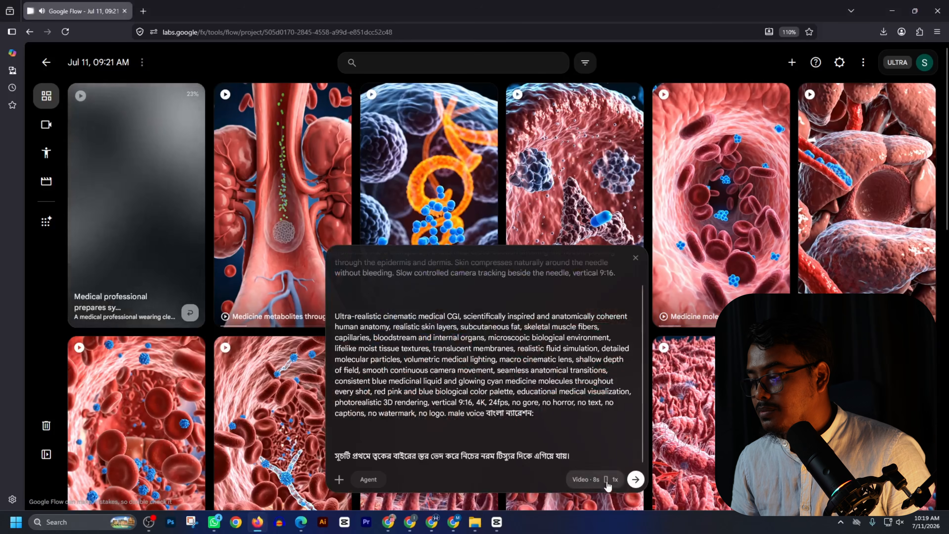
key("Return")
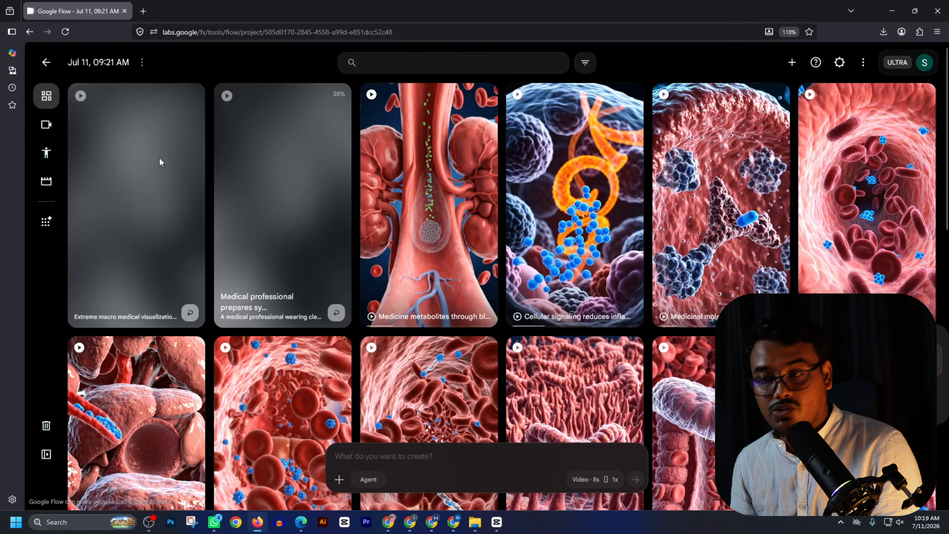
Return to ChatGPT, clear the Shot 02 draft and put a copy of the Shot 03 video prompt in it
left_click(389, 522)
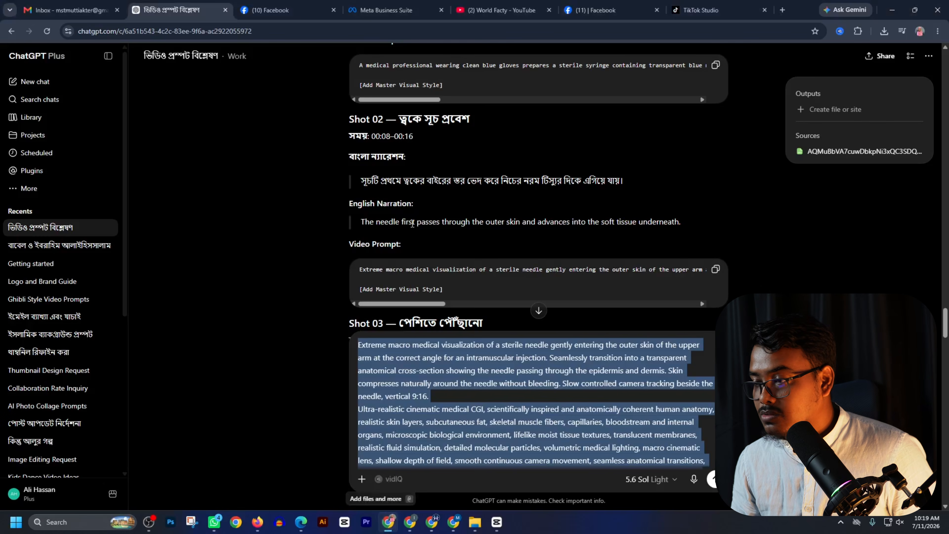
left_click(403, 226)
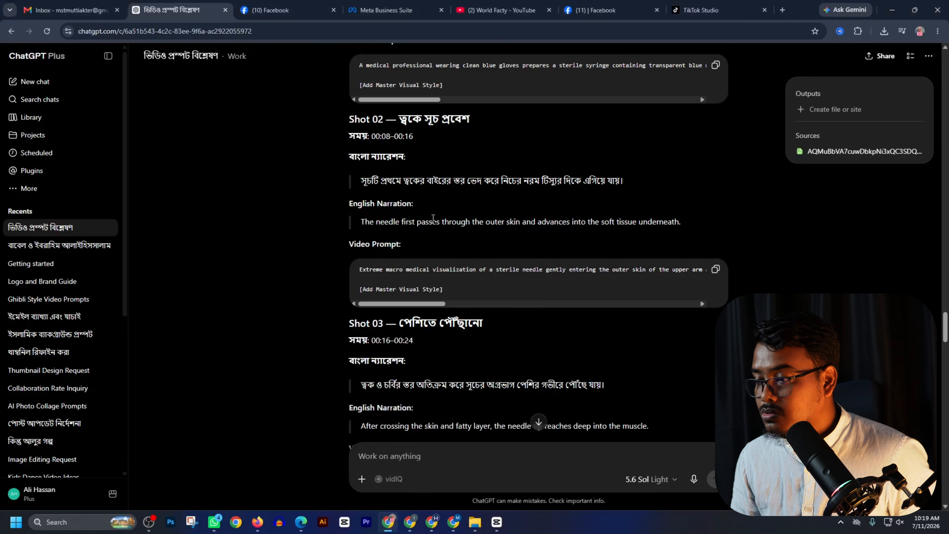
scroll(433, 218, "down", 4)
left_click(715, 276)
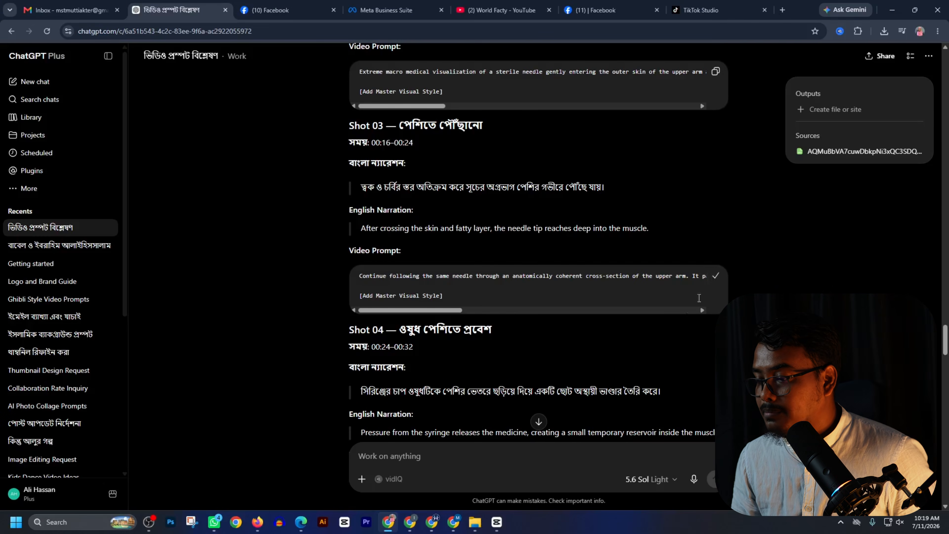
left_click(425, 448)
key("ctrl+v")
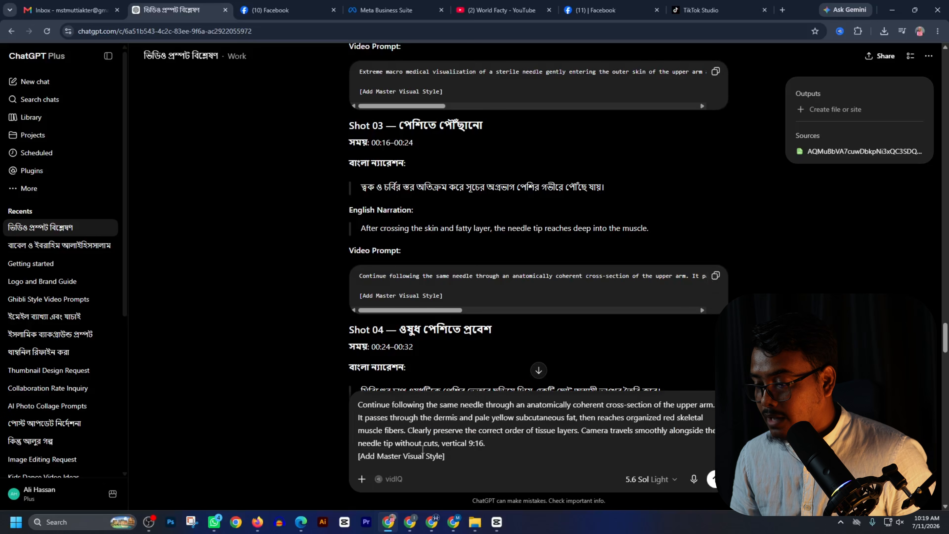
Swap the [Add Master Visual Style] placeholder in the Shot 03 draft for the full Master Visual Style text from the clipboard history
left_click_drag(452, 461, 353, 453)
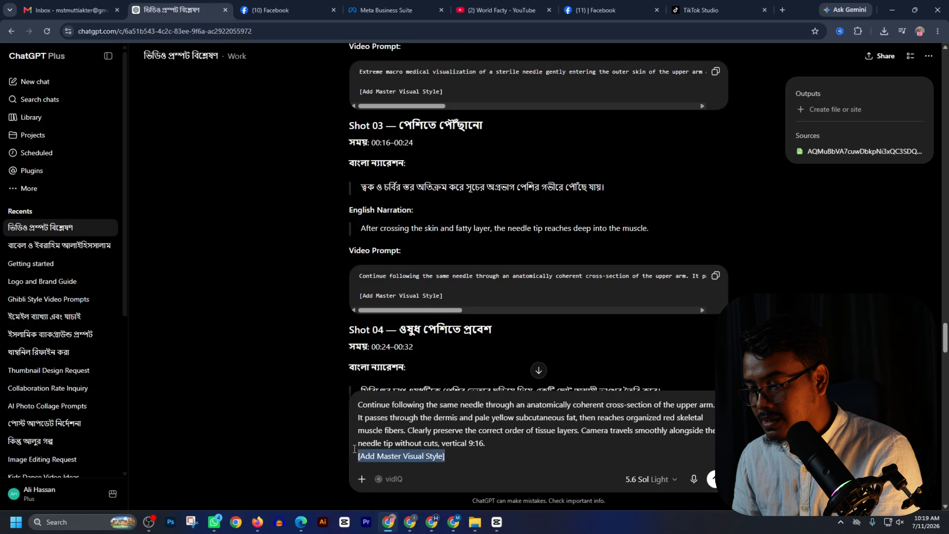
key("BackSpace")
key("super+v")
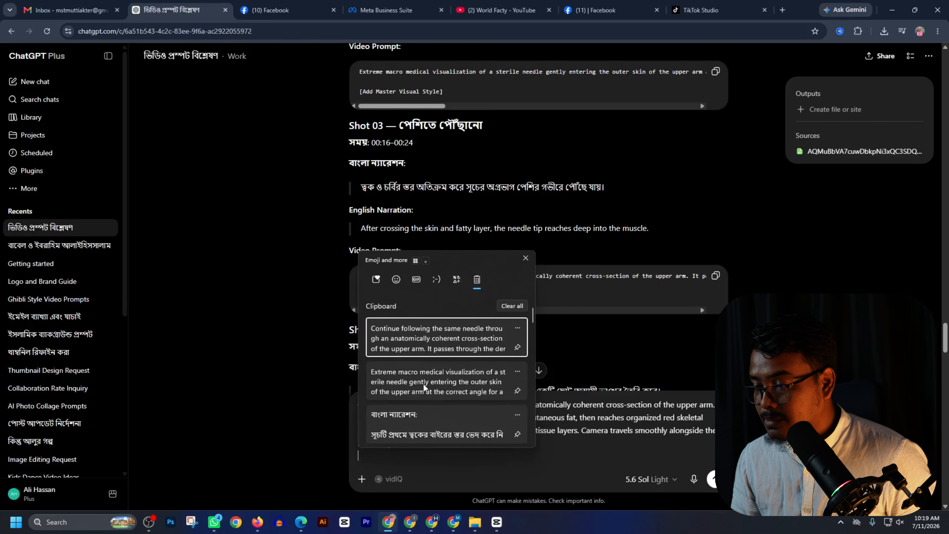
scroll(424, 384, "down", 5)
scroll(424, 383, "down", 3)
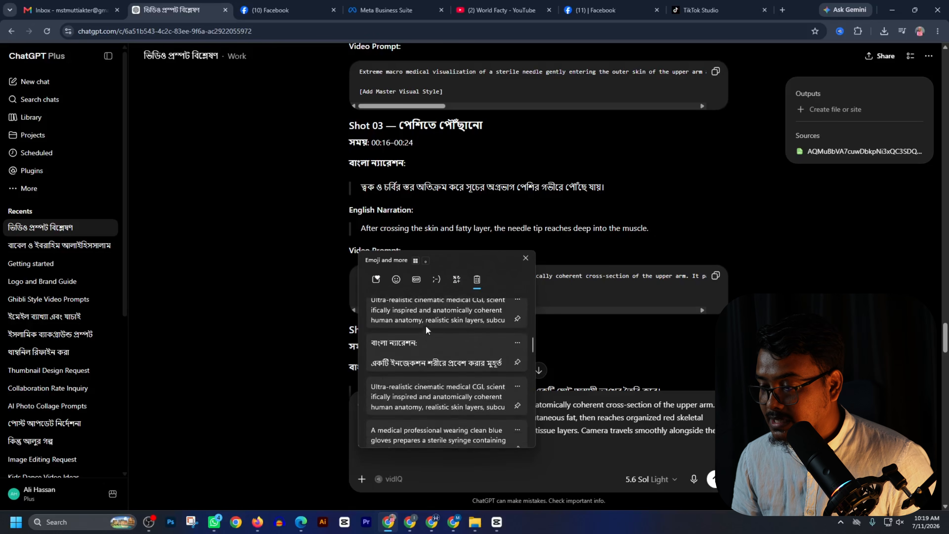
left_click(426, 325)
Add "male voice" and Shot 03's Bengali narration with its বাংলা ন্যারেশন heading at the end of the draft
scroll(468, 286, "down", 4)
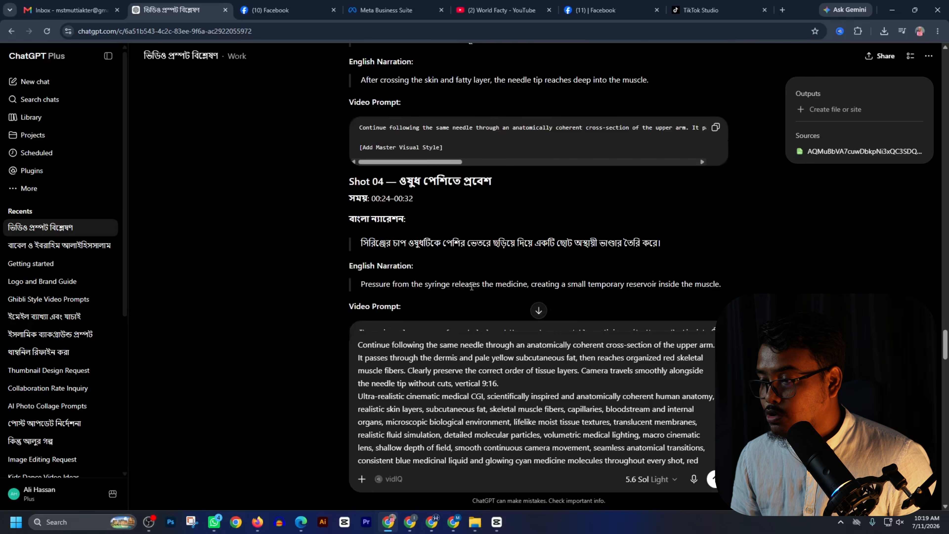
scroll(436, 275, "up", 3)
left_click_drag(345, 116, 621, 142)
key("ctrl+c")
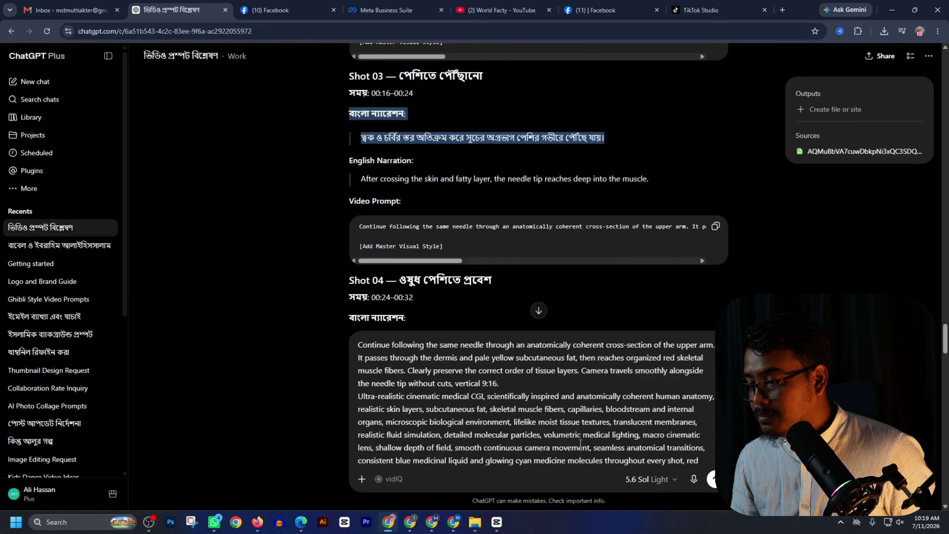
scroll(663, 464, "down", 2)
left_click(677, 457)
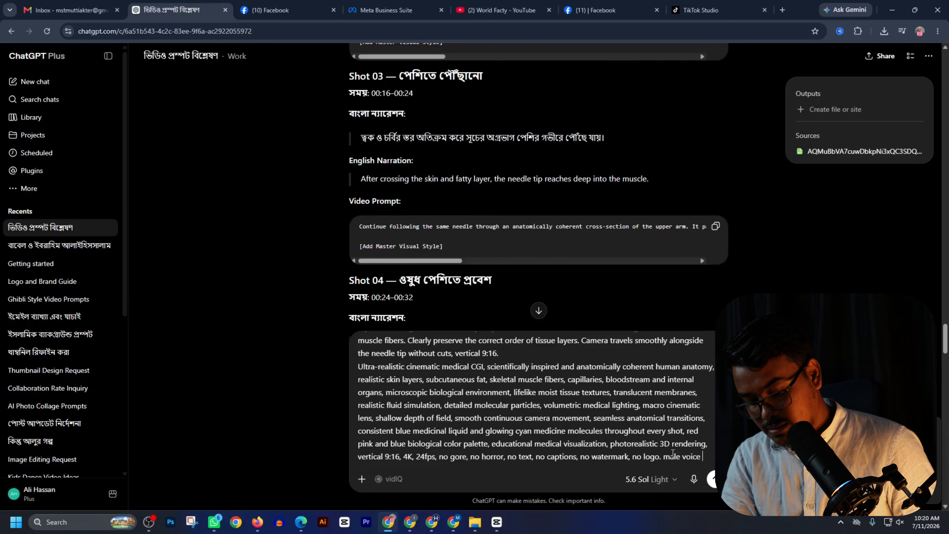
type("male voice")
key("ctrl+v")
scroll(605, 458, "down", 3)
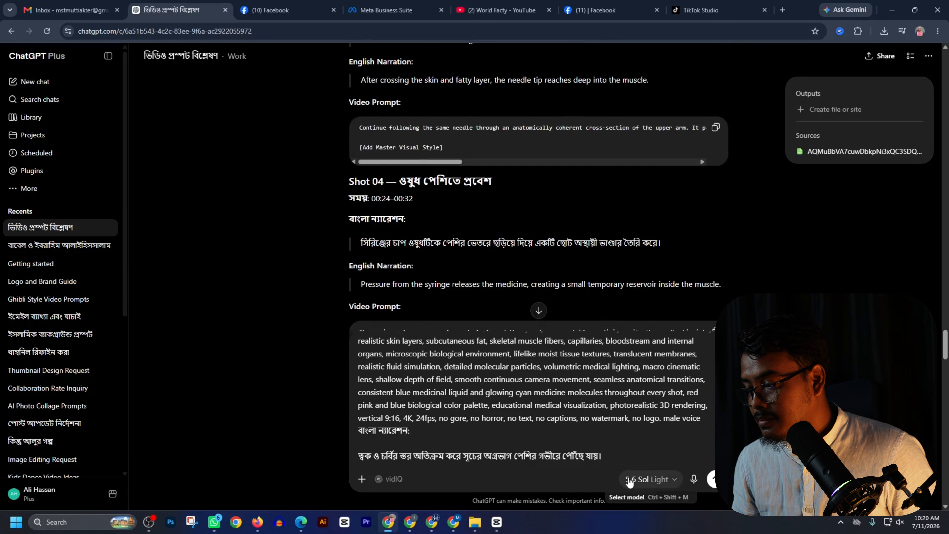
Copy the complete Shot 03 draft, switch to the Google Flow project and submit it to generate the video
key("ctrl+a")
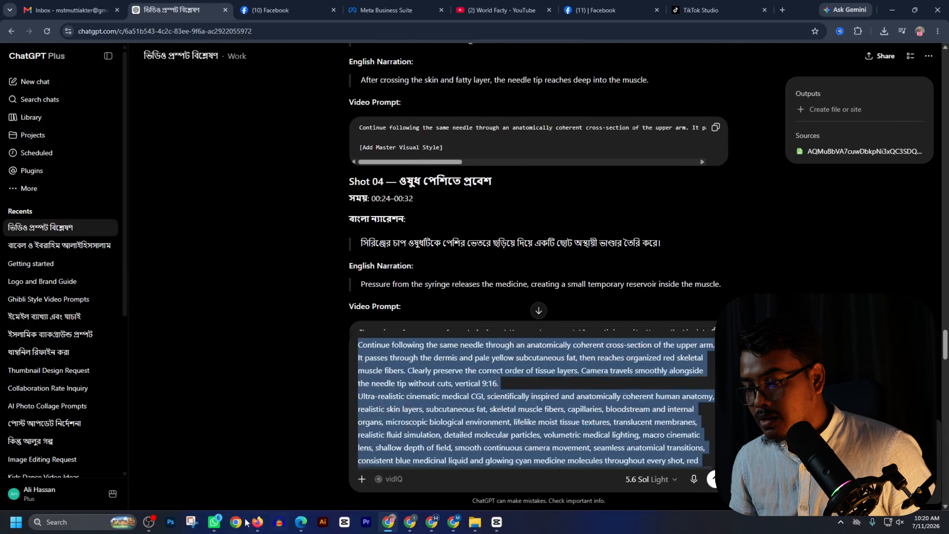
left_click(258, 525)
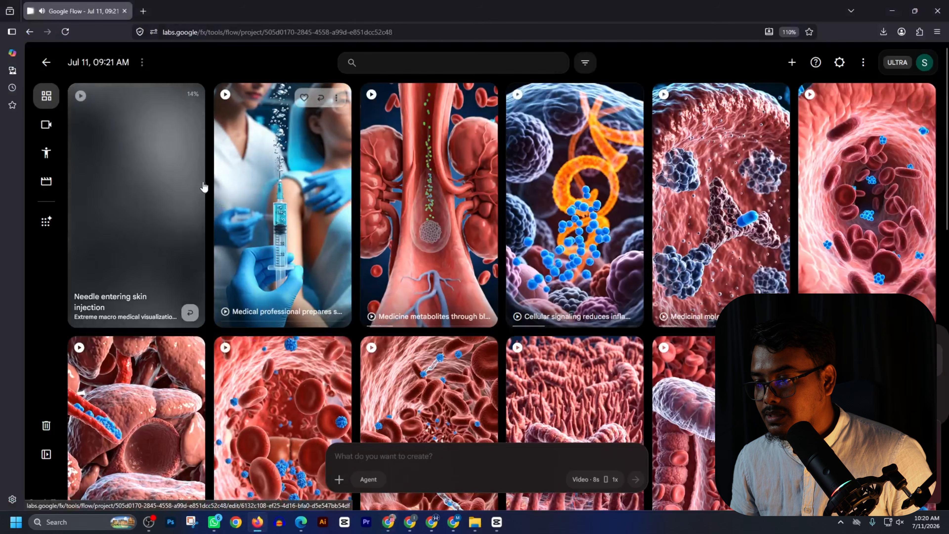
key("ctrl+v")
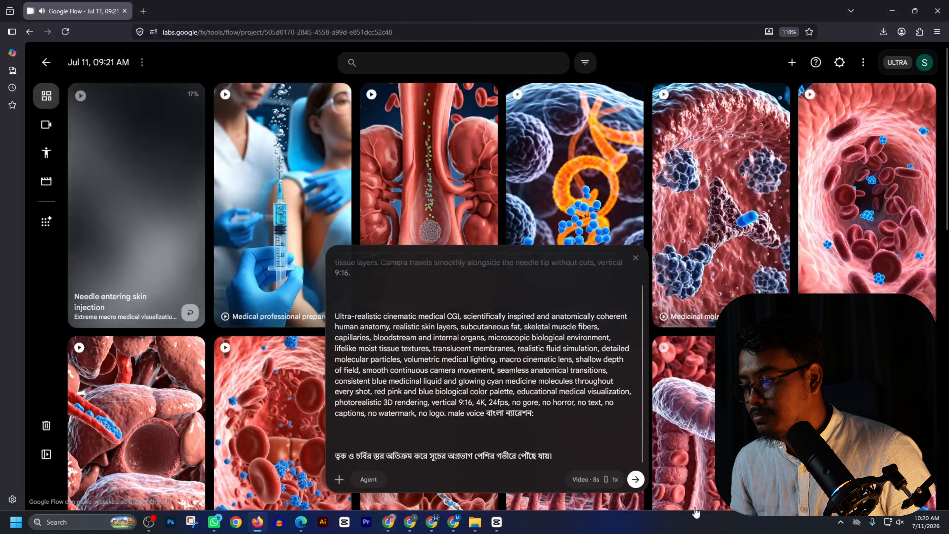
left_click(636, 479)
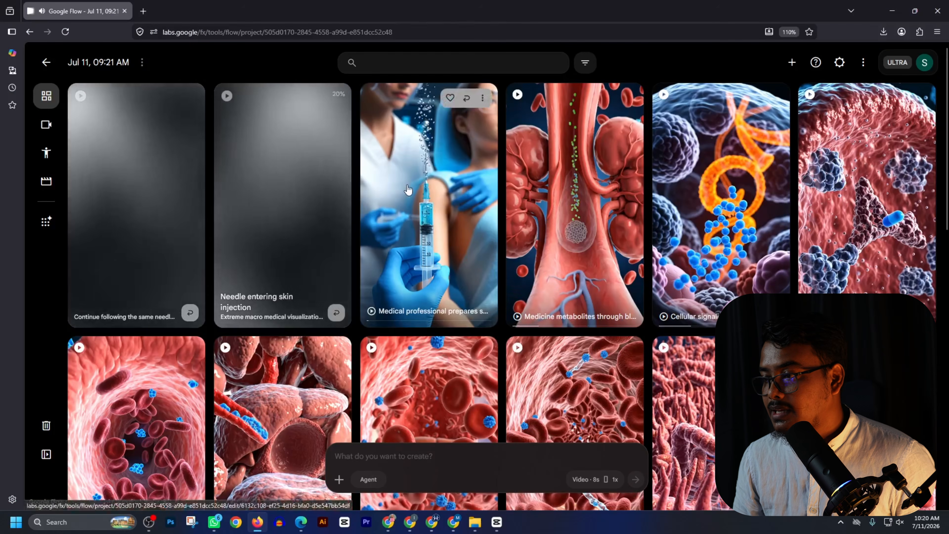
Open the generated Shot 01 video of the medical professional preparing the syringe, play it and return to the project overview
left_click(401, 193)
left_click(416, 330)
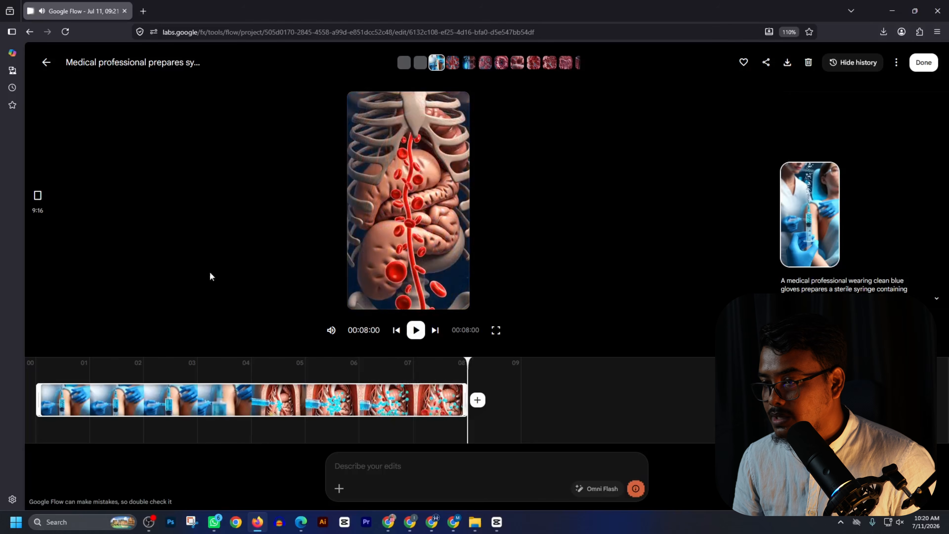
left_click(46, 63)
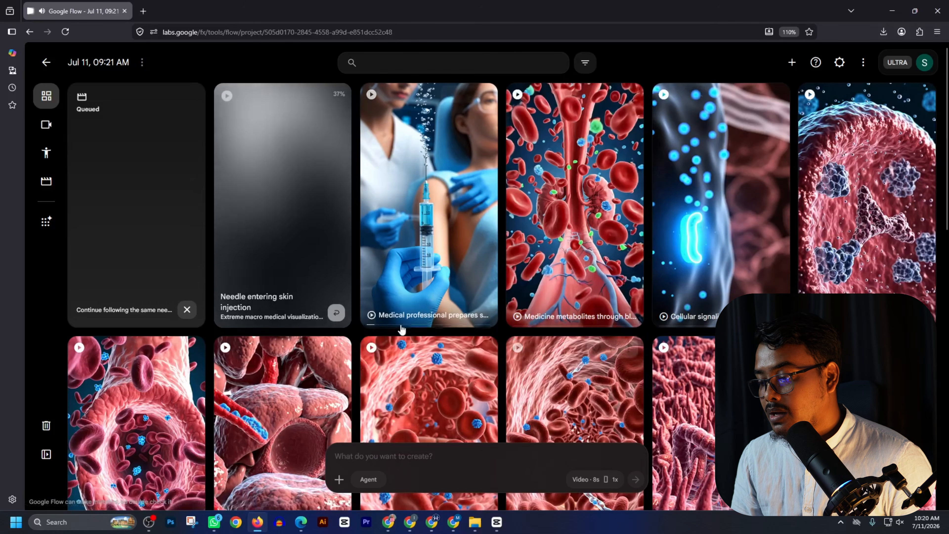
Switch back to ChatGPT, copy the Shot 04 video prompt and replace the old Shot 03 draft in the message box with it
left_click(388, 524)
scroll(560, 252, "down", 2)
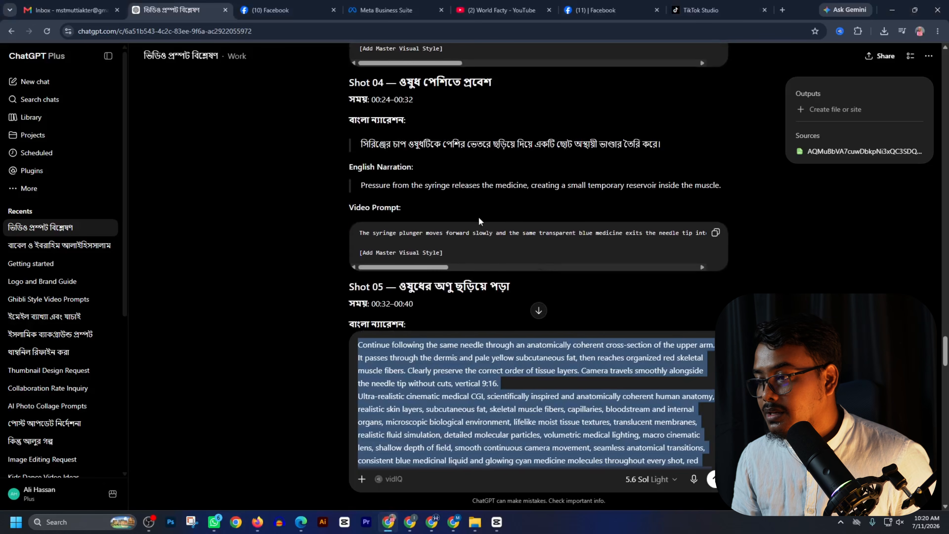
left_click(816, 209)
left_click(716, 233)
scroll(531, 404, "down", 5)
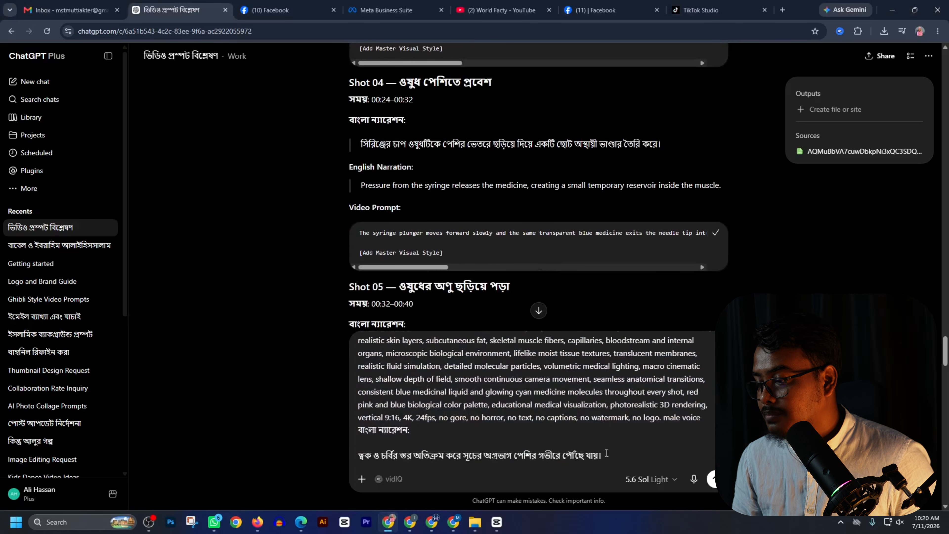
left_click_drag(708, 455, 334, 262)
key("BackSpace")
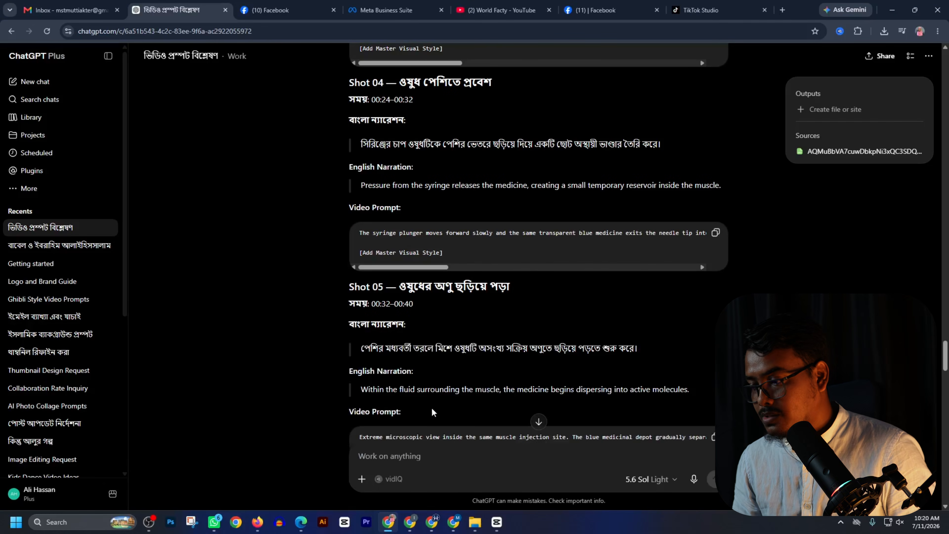
key("ctrl+v")
Swap the [Add Master Visual Style] placeholder in the Shot 04 draft for the full Master Visual Style text from the clipboard history
scroll(427, 236, "down", 2)
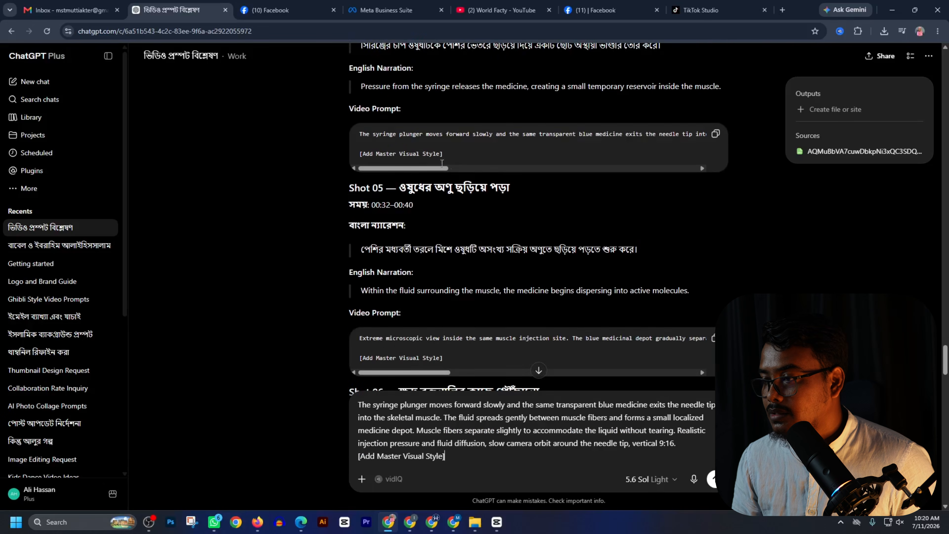
scroll(348, 118, "up", 2)
left_click_drag(345, 120, 571, 145)
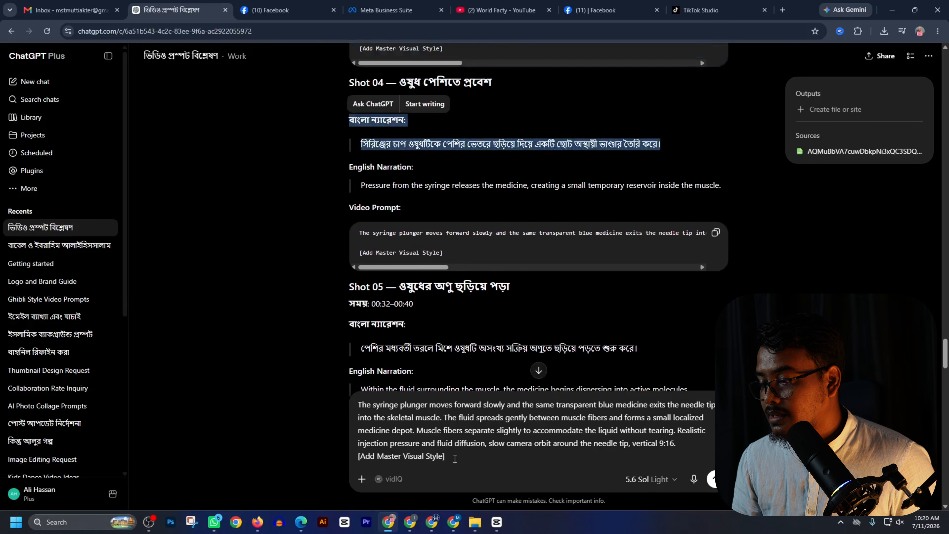
left_click_drag(455, 459, 398, 457)
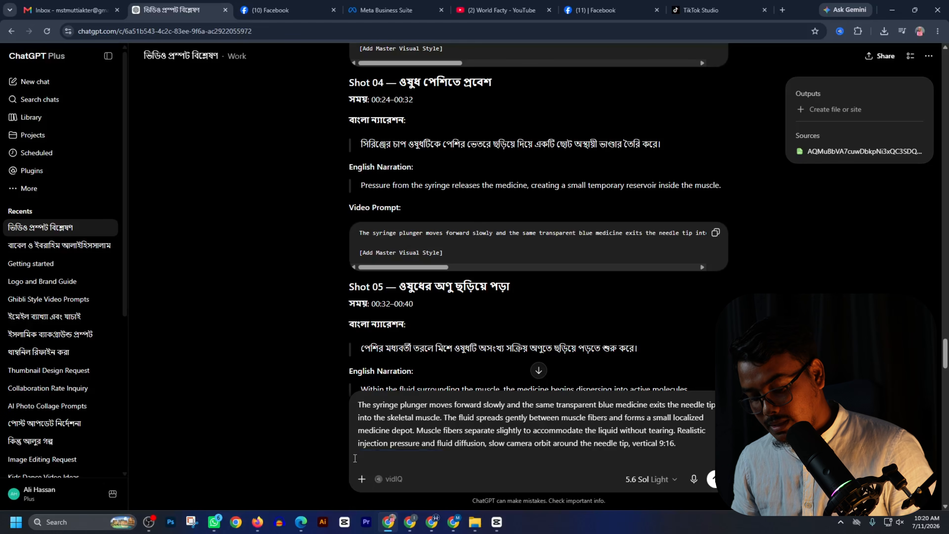
key("super+v")
scroll(416, 379, "down", 6)
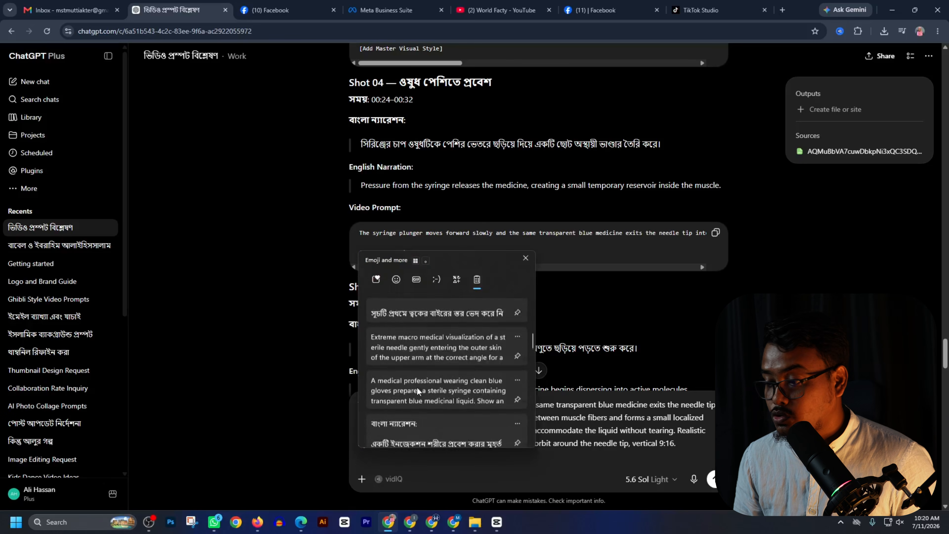
left_click(413, 391)
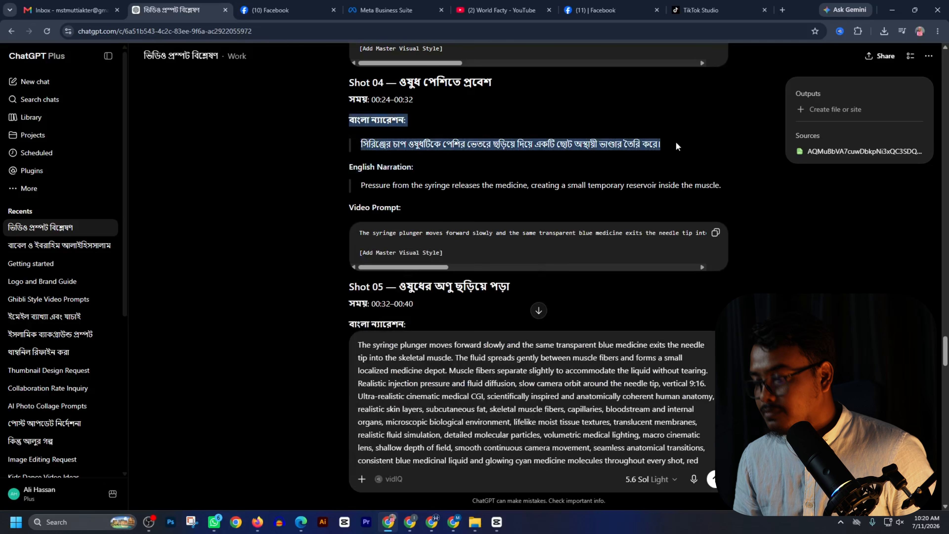
Add "male voice" and Shot 04's Bengali narration with its বাংলা ন্যারেশন heading at the end of the draft
scroll(635, 430, "down", 2)
left_click(687, 459)
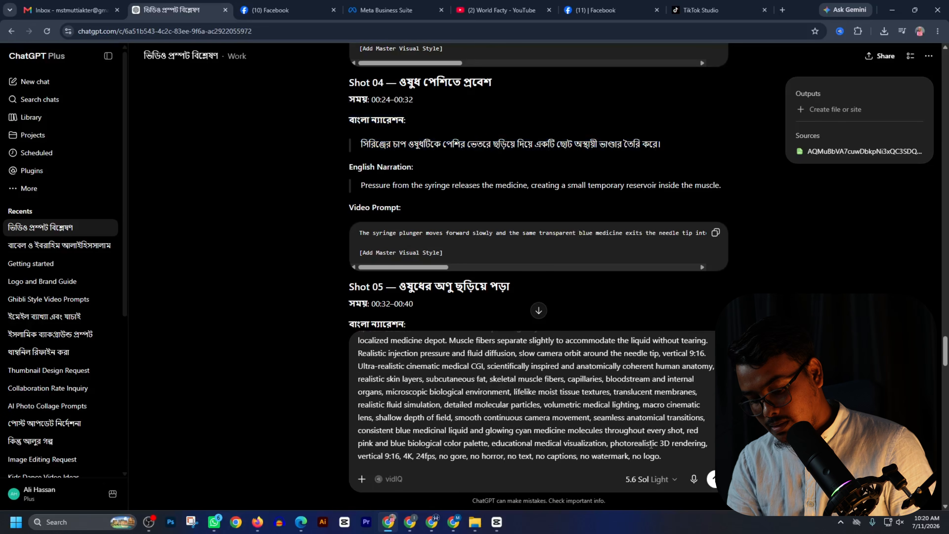
type("male v")
Copy the complete Shot 04 draft, switch to the Google Flow project and submit it to generate the video
key("ctrl+a")
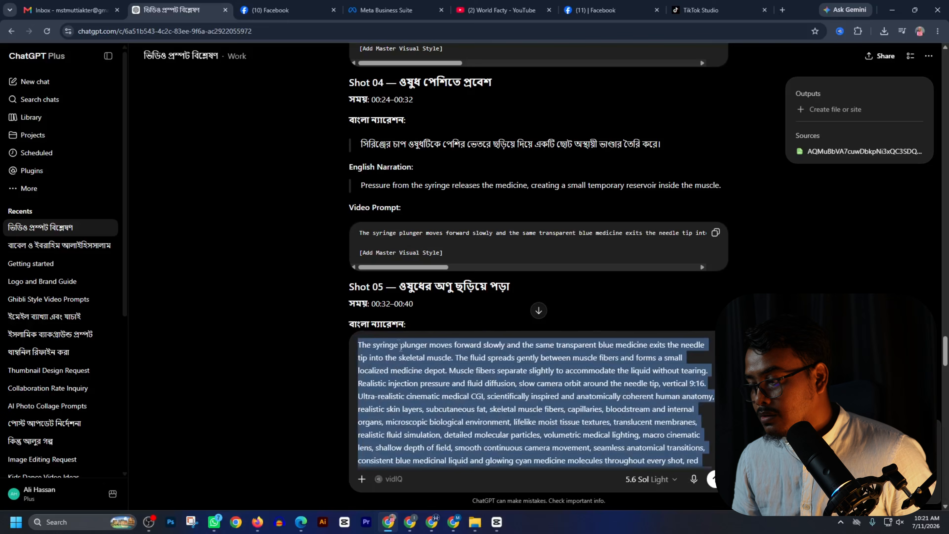
left_click(258, 522)
left_click(367, 457)
key("ctrl+v")
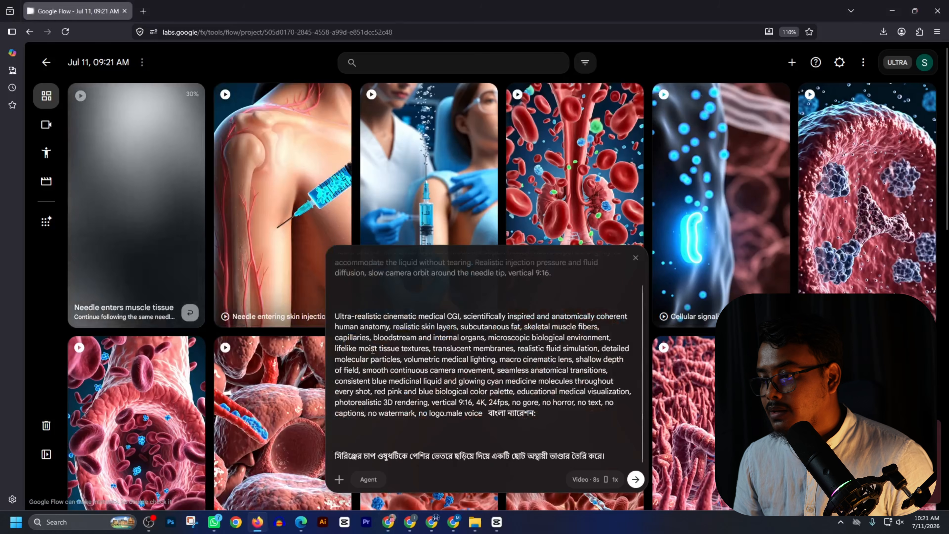
key("Return")
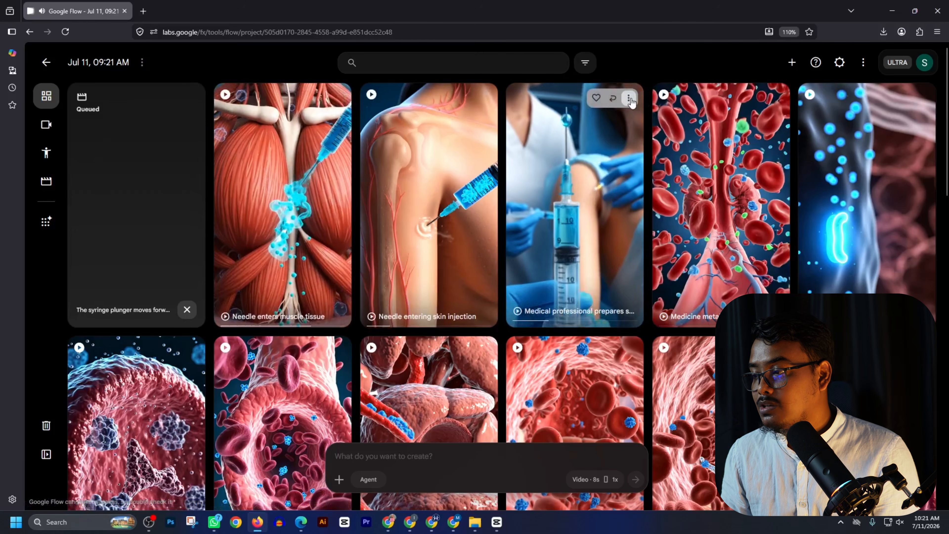
Download the generated videos of the medical professional preparing the syringe, the needle entering the skin and the needle entering muscle tissue
left_click(629, 98)
key("Escape")
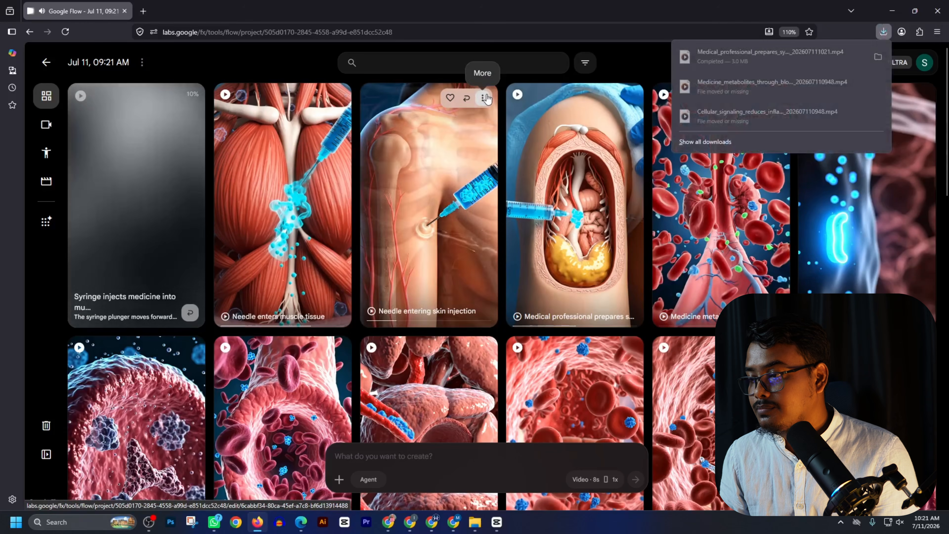
left_click(482, 97)
mouse_move(483, 169)
left_click(561, 210)
left_click(335, 99)
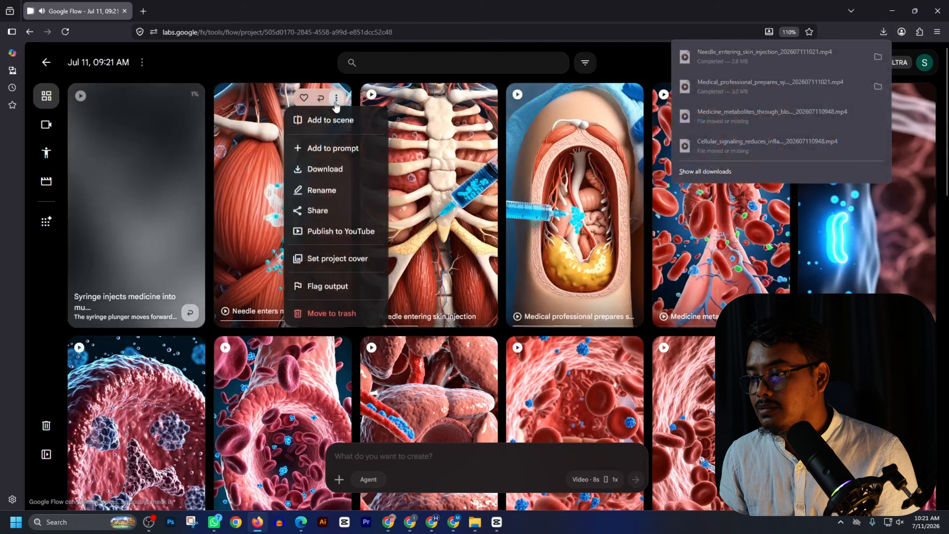
mouse_move(336, 169)
left_click(414, 210)
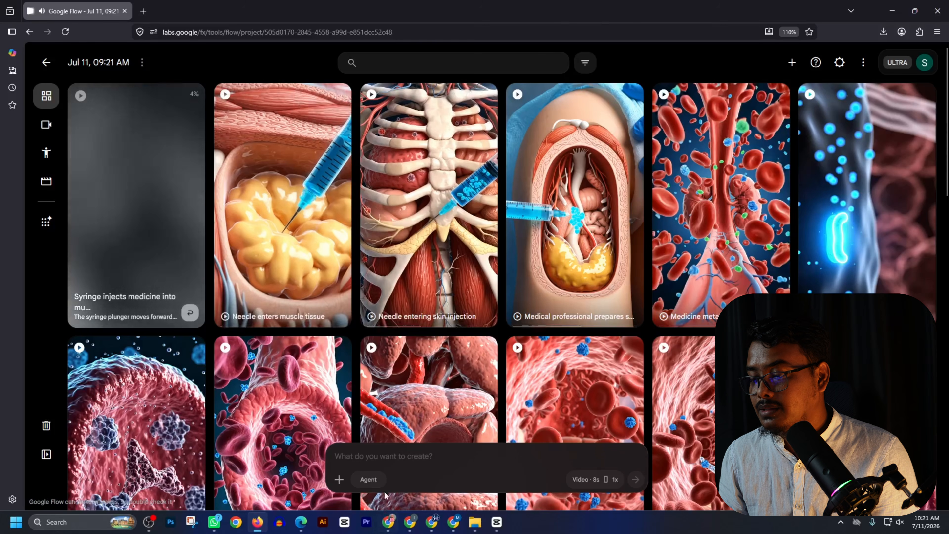
Switch to CapCut and import the needle-entering-skin and medical-professional videos from the Downloads folder
left_click(497, 522)
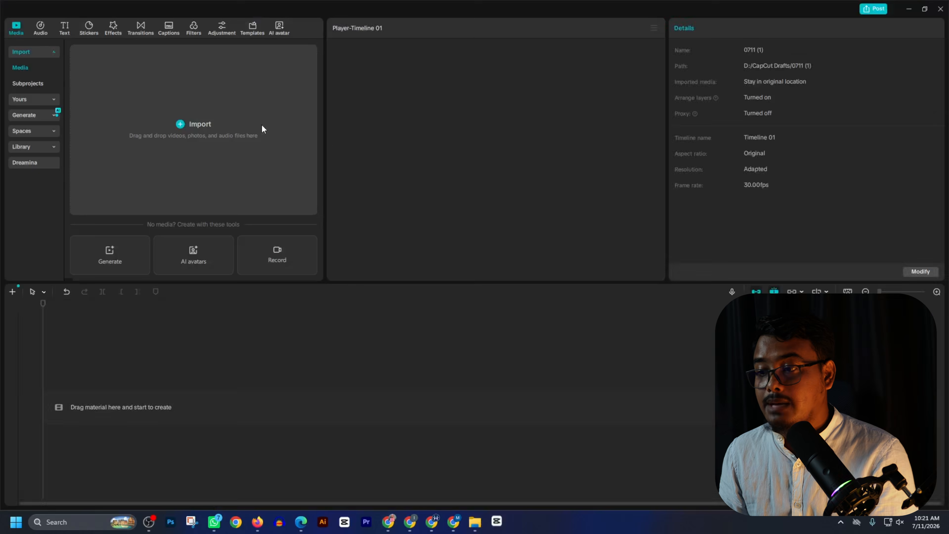
left_click(260, 124)
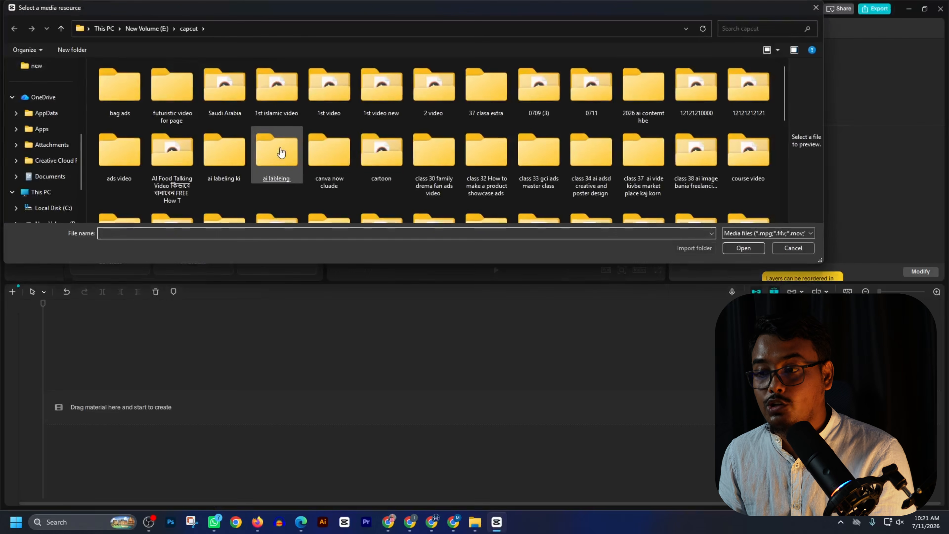
left_click(41, 81)
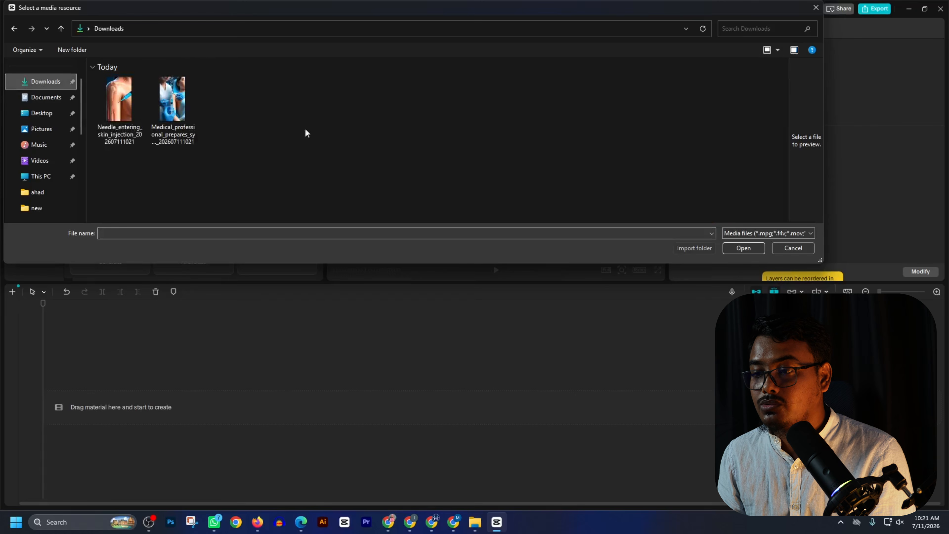
left_click_drag(224, 160, 96, 61)
left_click(743, 248)
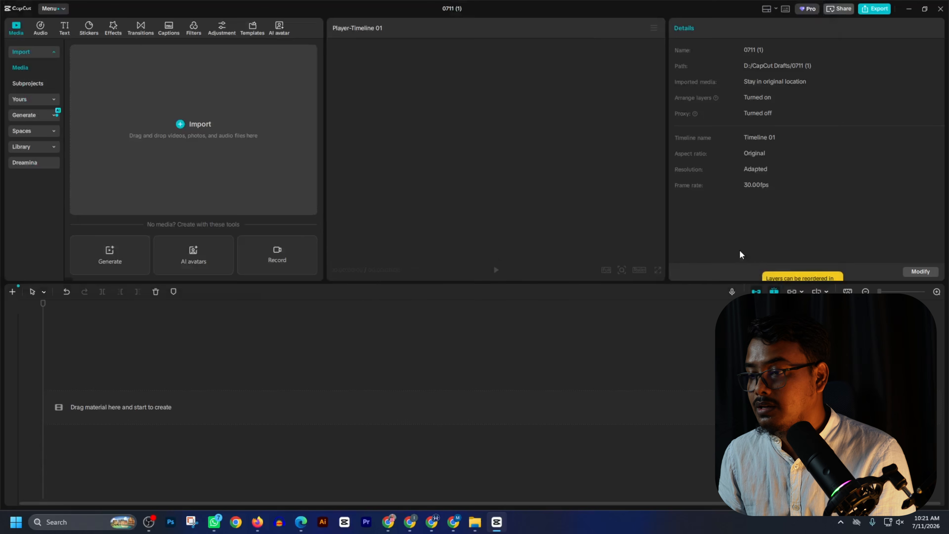
Place both clips on the timeline with the medical professional clip first, cut off the needle clip's opening part and play the result
left_click(189, 107)
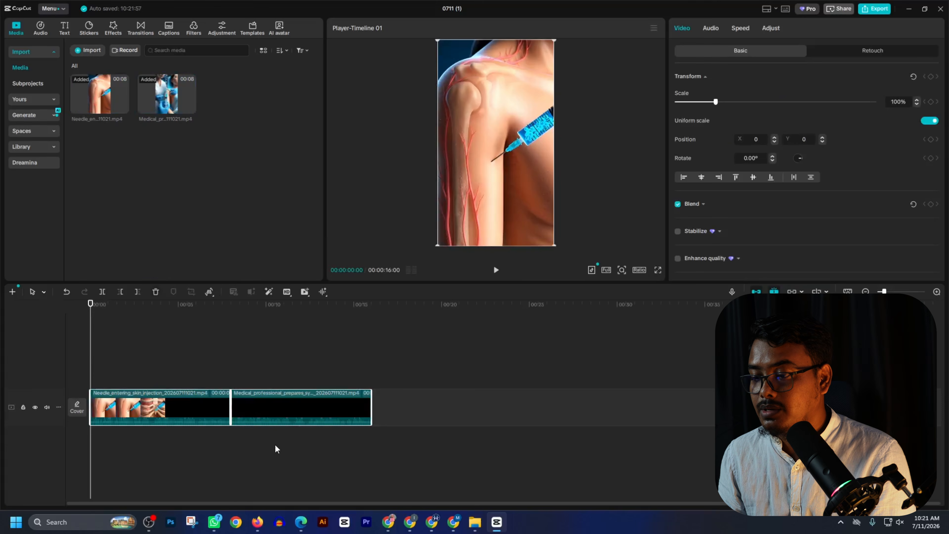
left_click_drag(183, 401, 326, 395)
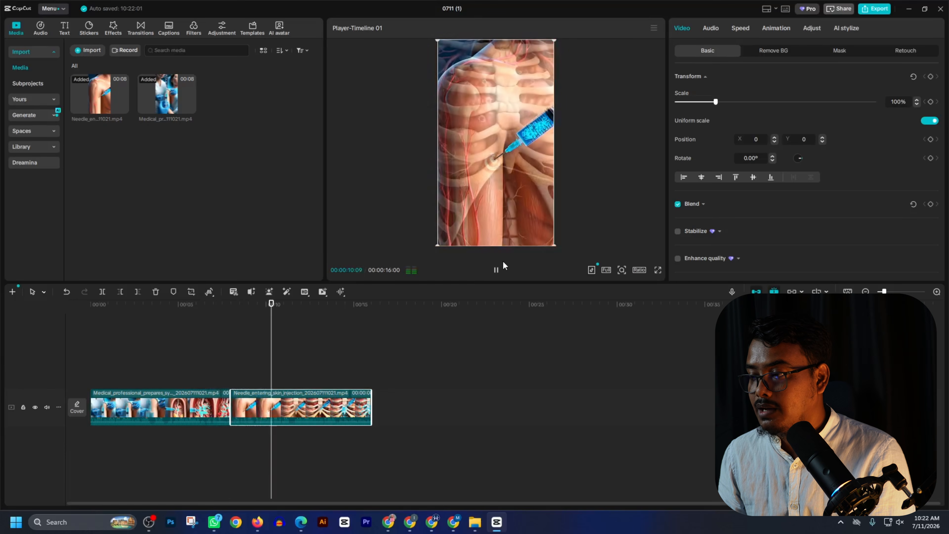
left_click(120, 292)
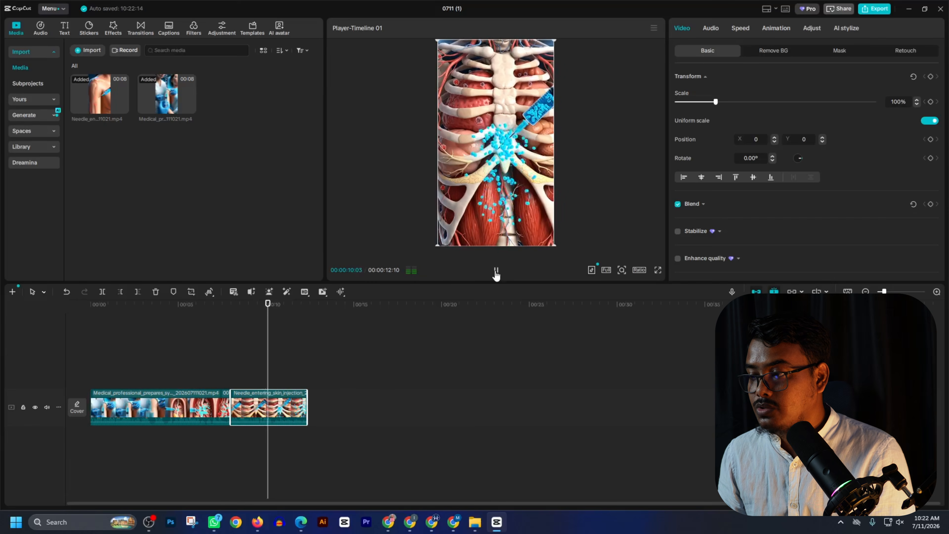
left_click(496, 273)
Delete all clips from the CapCut timeline and minimize CapCut to return to the Google Flow project
left_click_drag(421, 499, 4, 256)
key("Delete")
left_click(909, 8)
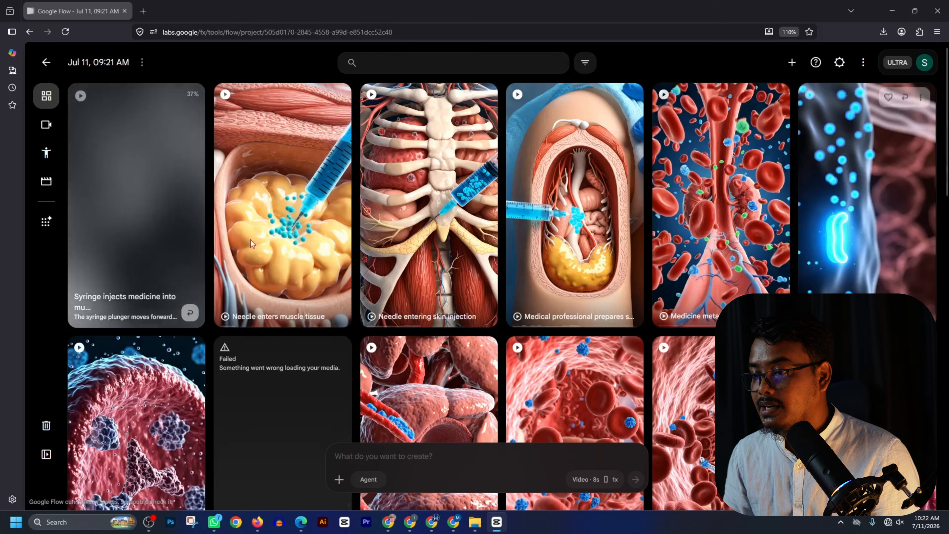
Switch to the World Facty reels page on Facebook and open the popcorn reel
left_click(388, 522)
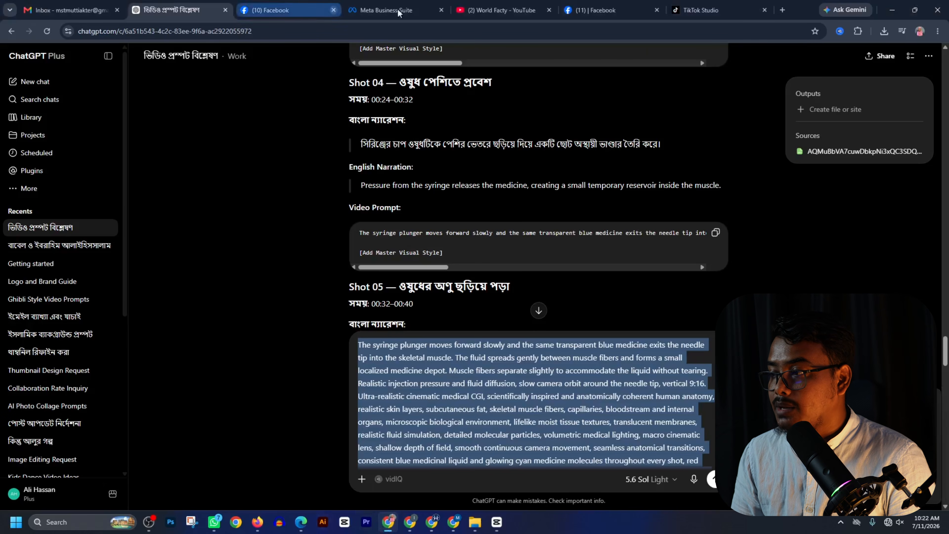
left_click(600, 10)
scroll(365, 175, "down", 4)
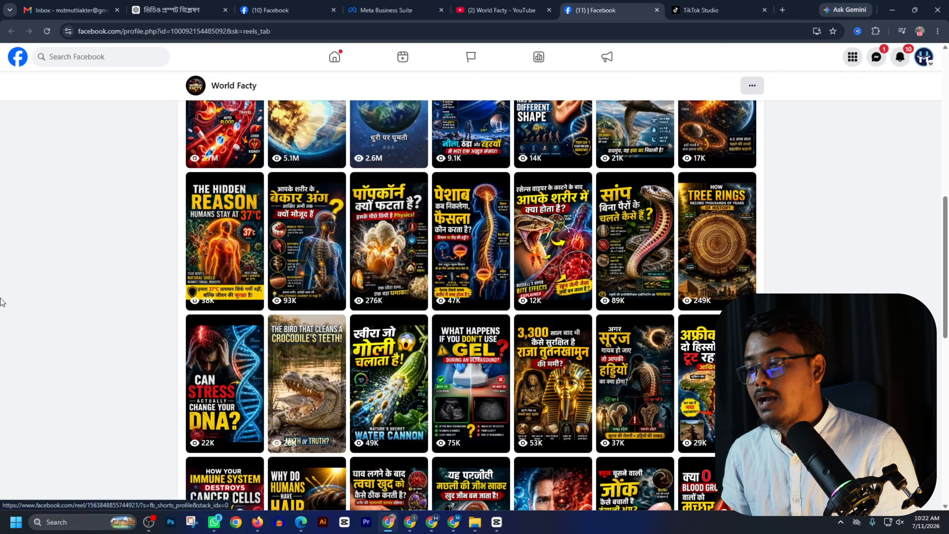
left_click(351, 251)
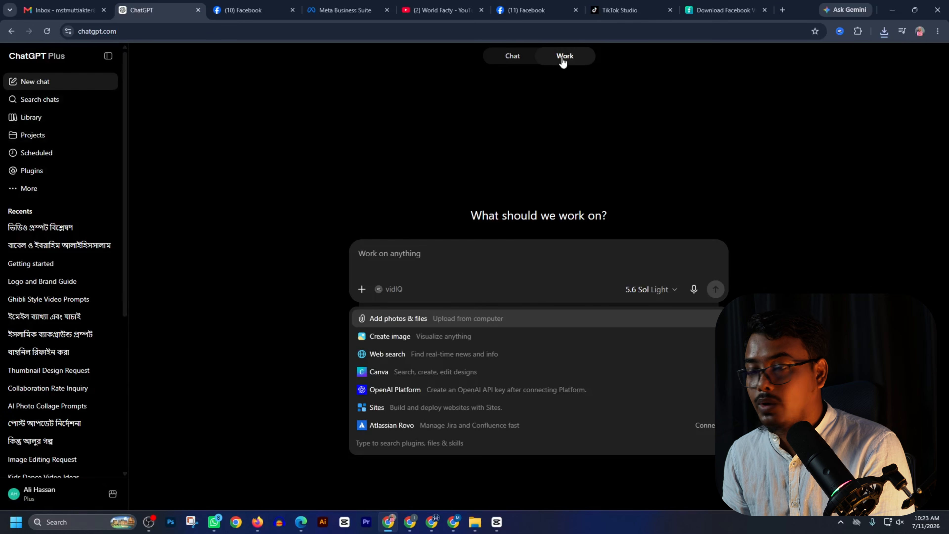
Attach the downloaded popcorn reel from the Downloads folder to a new ChatGPT Work chat
left_click(362, 291)
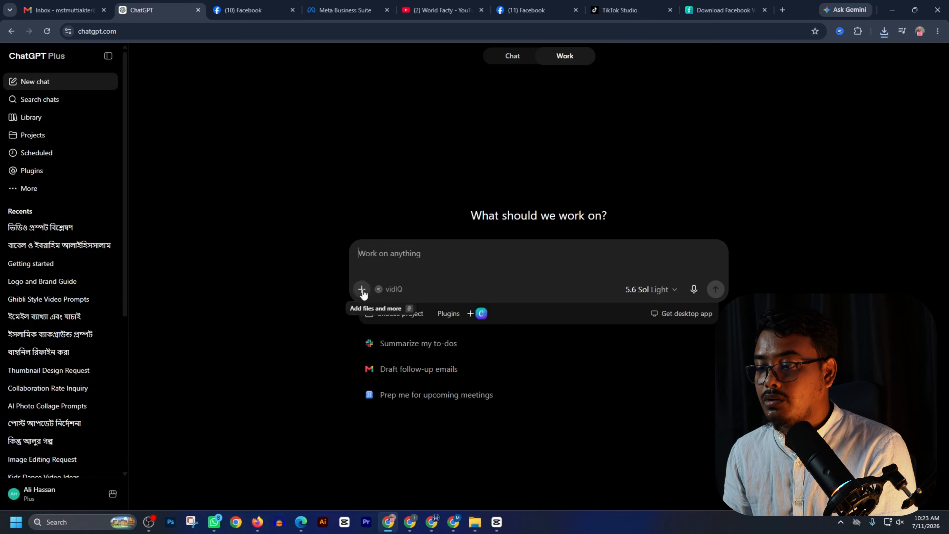
left_click(362, 289)
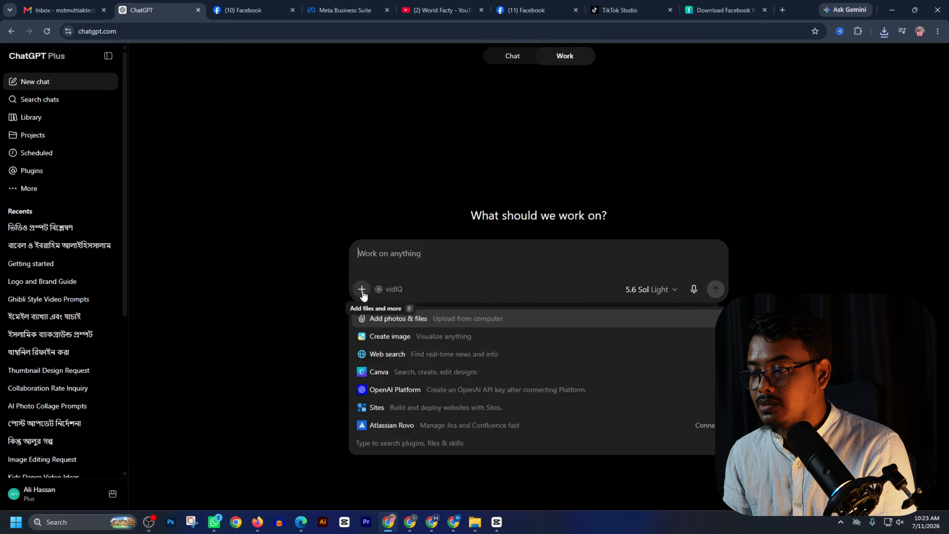
left_click(383, 321)
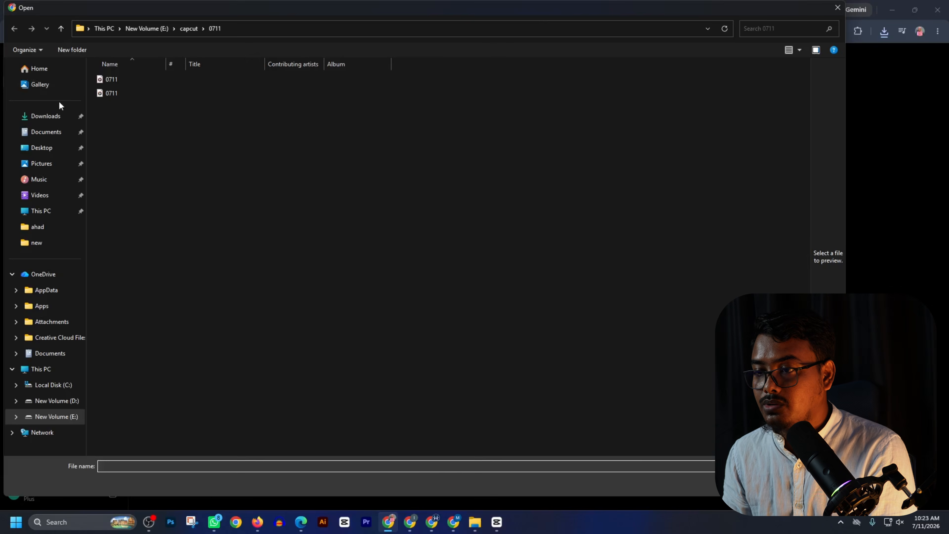
left_click(45, 116)
double_click(119, 109)
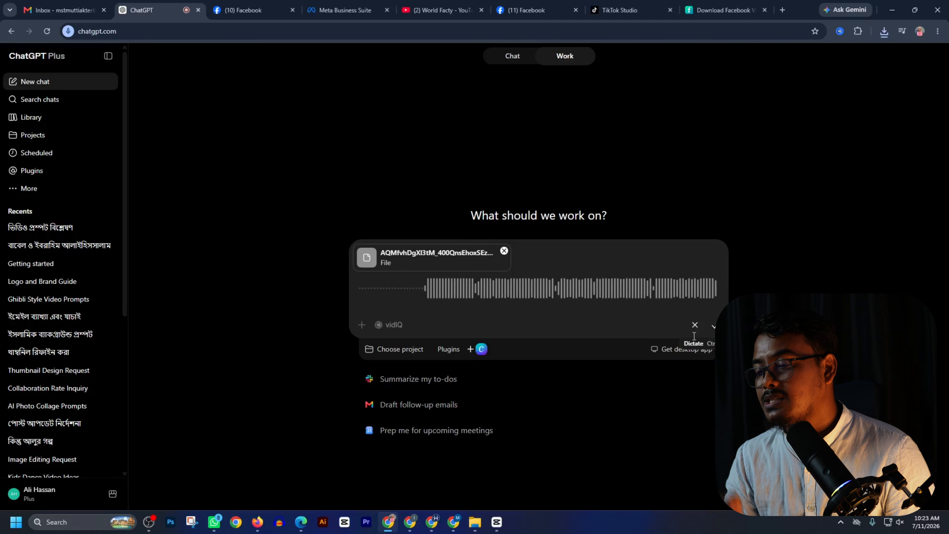
Finish the dictated Bengali request for text-to-video prompts in the popcorn video's style, send it and review the Master Style and shot prompts
left_click(711, 326)
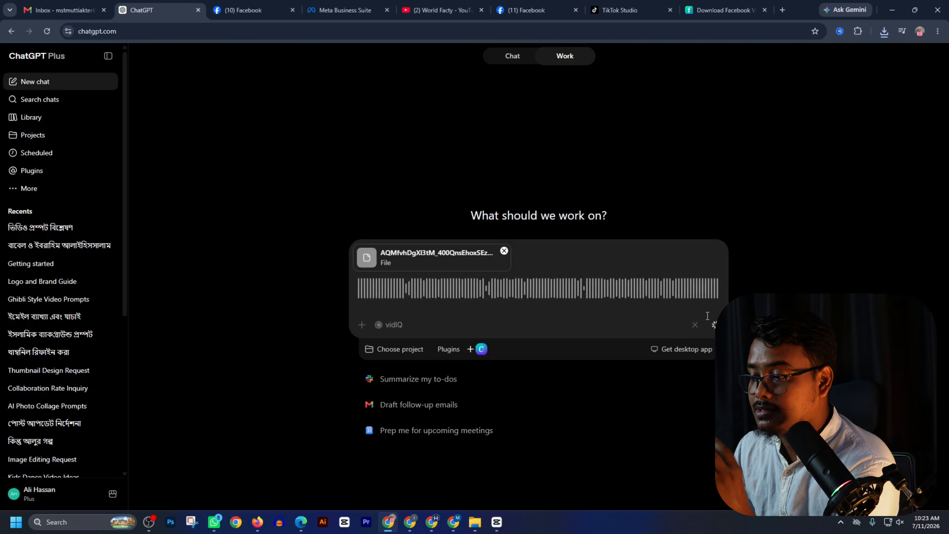
left_click(712, 363)
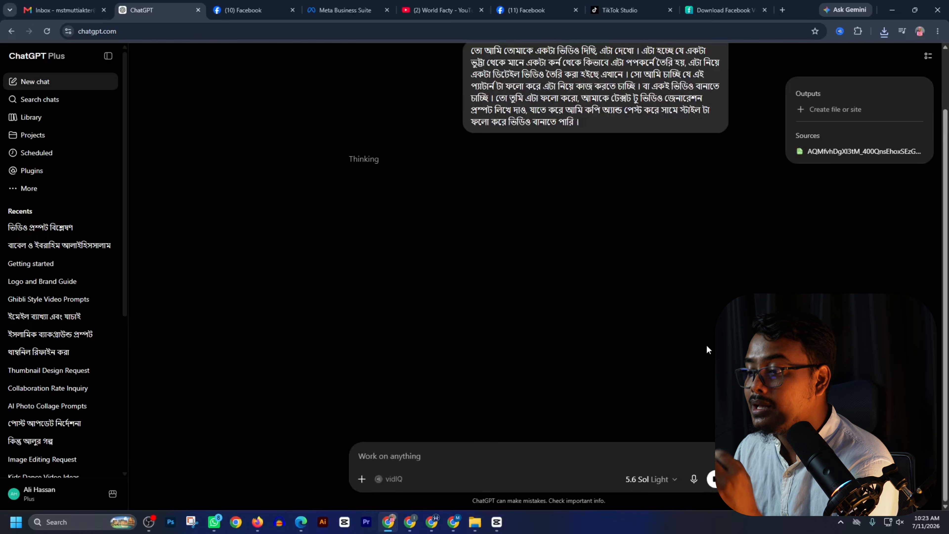
scroll(833, 276, "up", 2)
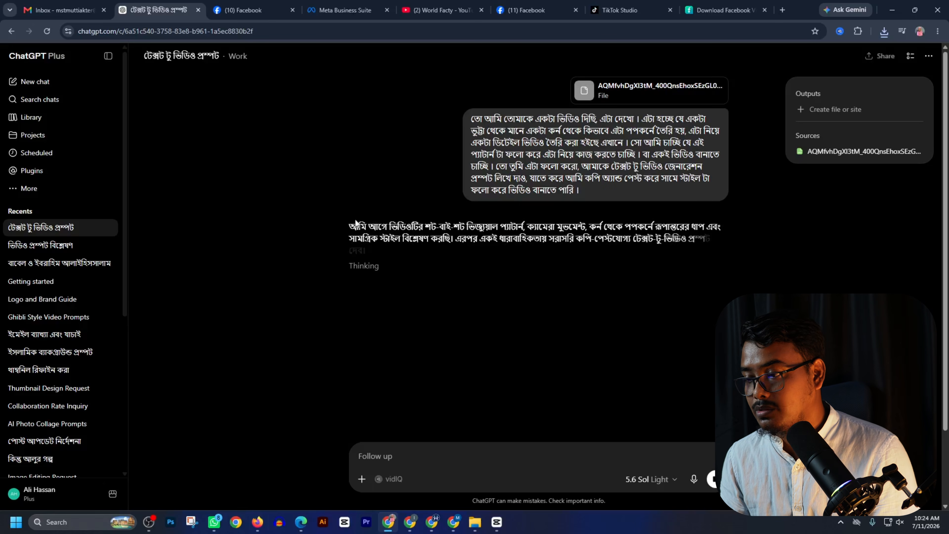
scroll(321, 229, "down", 2)
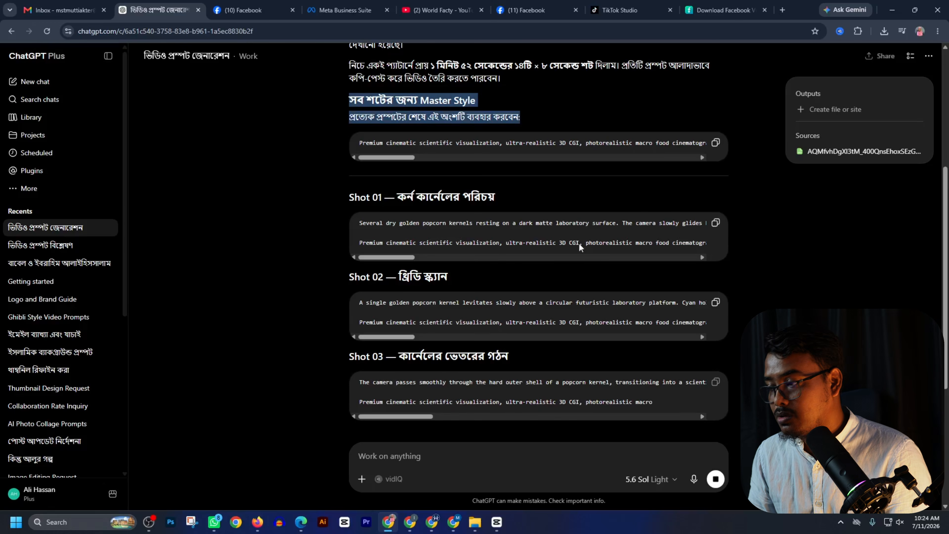
scroll(564, 302, "down", 5)
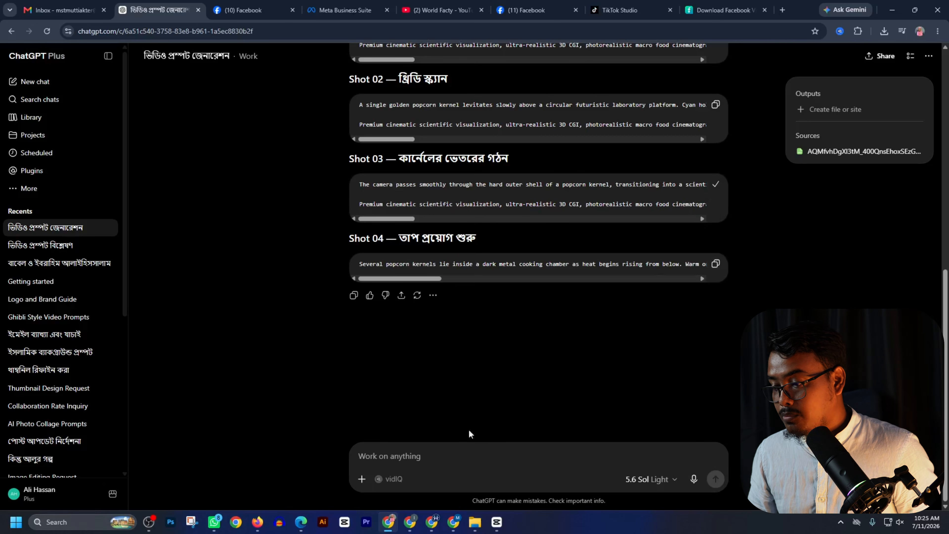
key("ctrl+v")
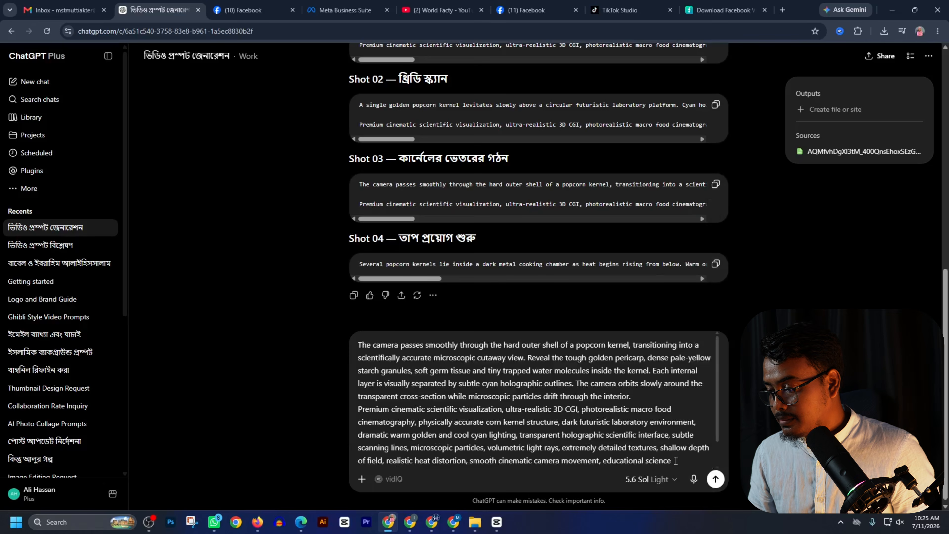
left_click_drag(675, 460, 325, 318)
key("BackSpace")
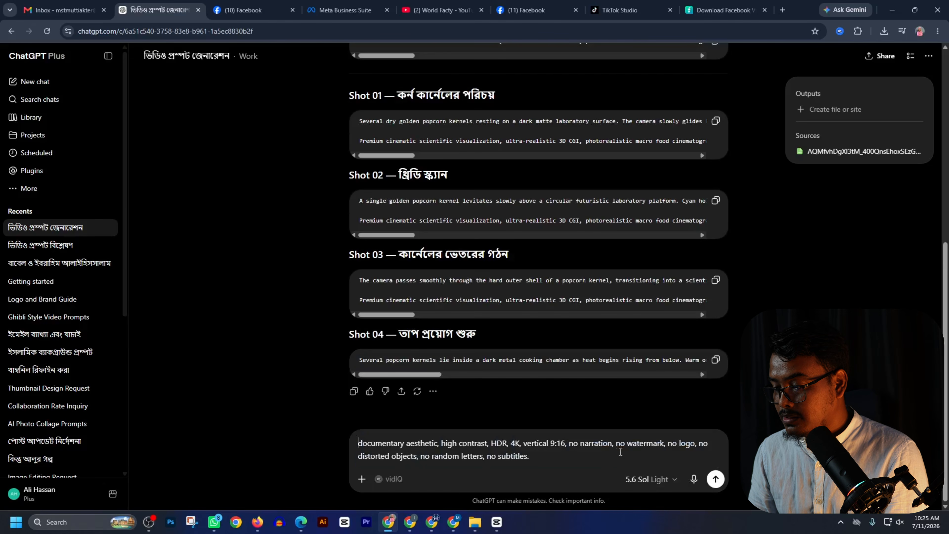
left_click_drag(621, 451, 218, 410)
key("BackSpace")
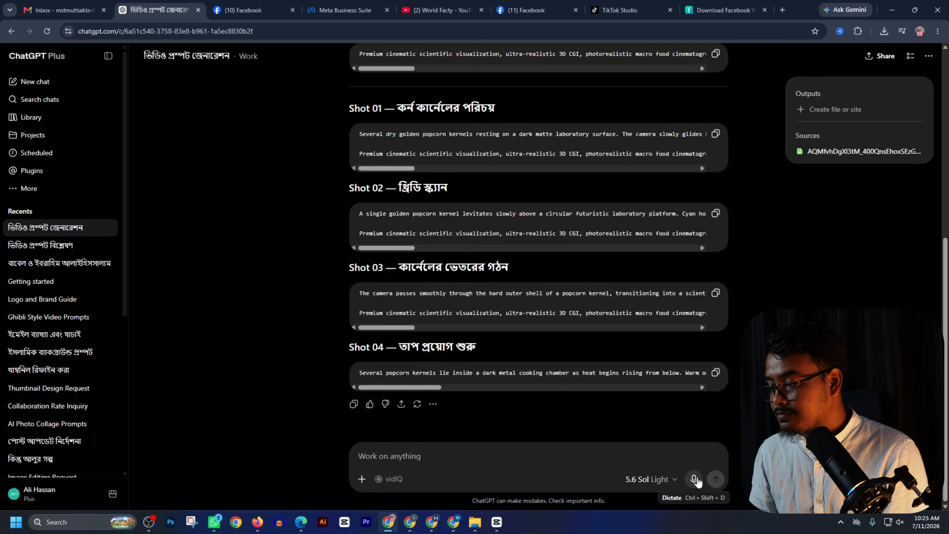
Dictate a follow-up request for popcorn shot prompts that include Bengali voice narration and send it
left_click(695, 480)
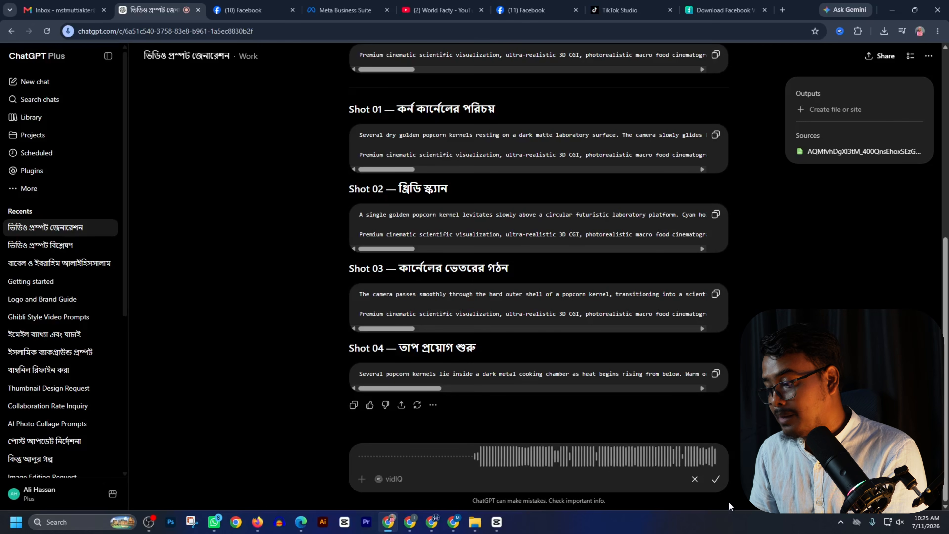
left_click(715, 481)
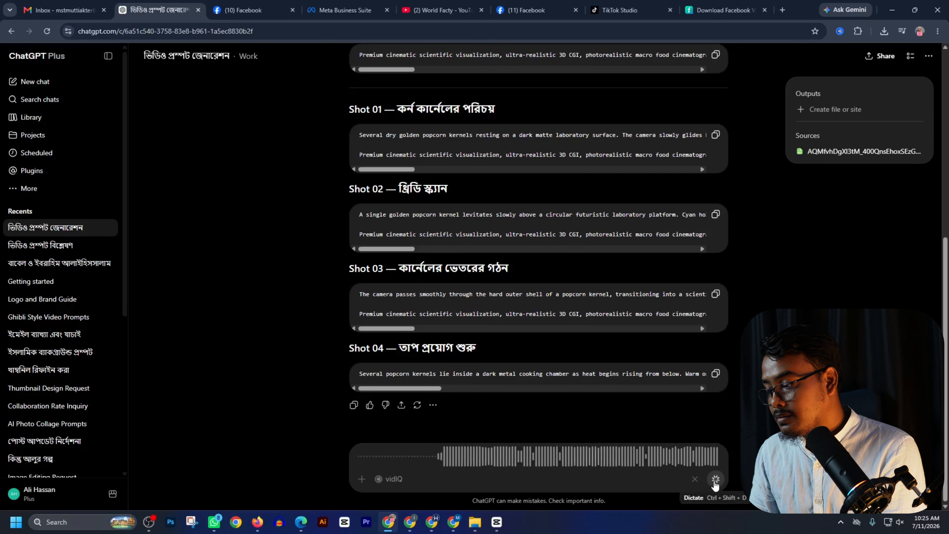
left_click(715, 479)
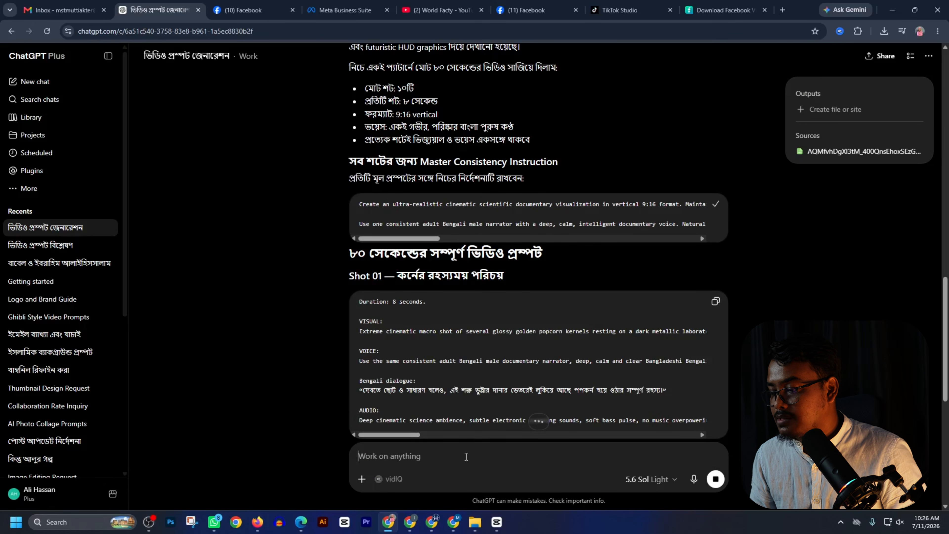
Combine the Master Consistency Instruction with the Shot 01 prompt in the ChatGPT message draft and copy the full text
type("Create an ultra-realistic cinematic scientific documentary visualization in vertical 9:16 format. Maintain the same golden corn kernel appearance, dark futuristic laboratory environment, warm amber highlights, cool cyan holographic graphics, microscopic macro photography, shallow depth of field, volumetric lighting, floating dust particles, realistic physics and highly detailed 3D biological cutaway visualization throughout every shot. Use one consistent adult Bengali male narrator with a deep, calm, intelligent documentary voice. Natural Bangladeshi Bengali pronunciation, measured pacing, clear articulation, emotionally engaging but scientifically professional delivery. The narrator must speak only the supplied Bengali dialogue. No English speech, no subtitles, no captions, no visible logo, no watermark, no random letters, no distorted text.")
scroll(619, 303, "down", 4)
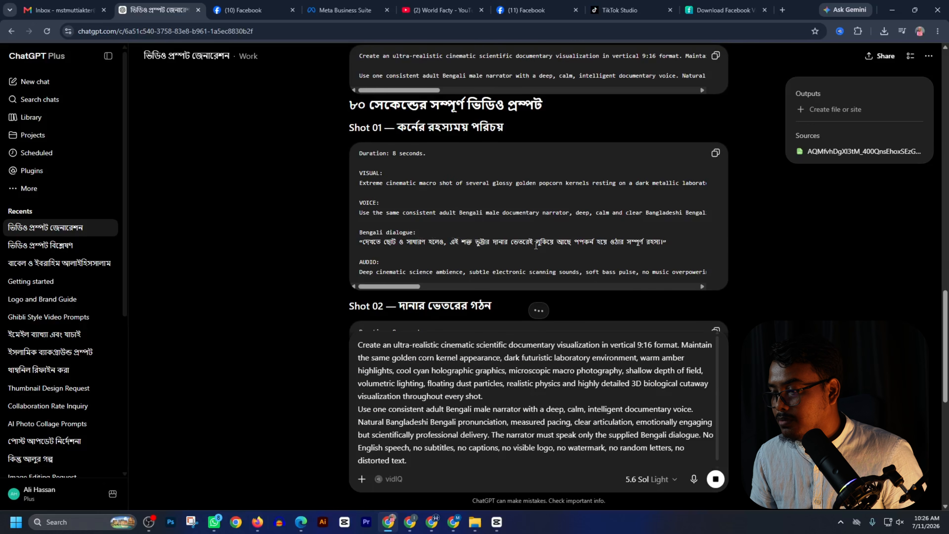
scroll(430, 449, "down", 1)
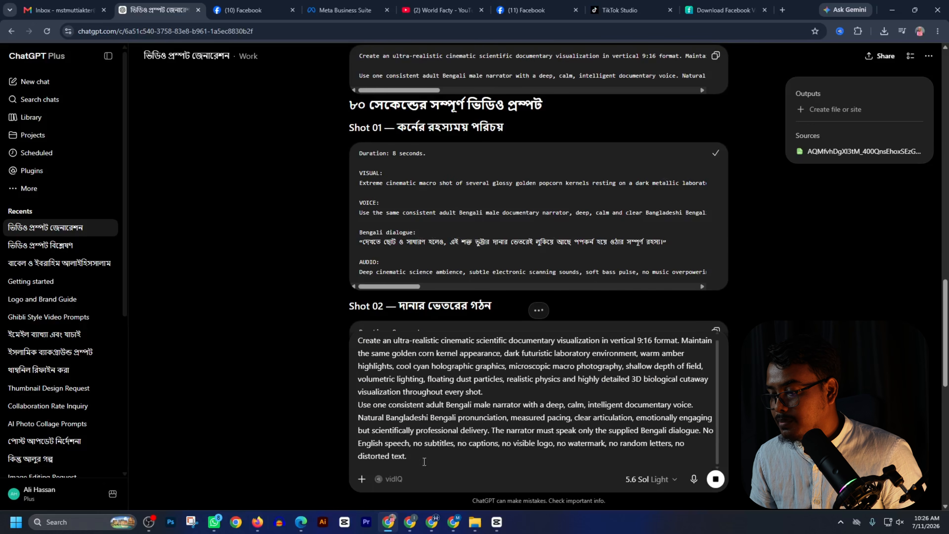
scroll(448, 449, "down", 3)
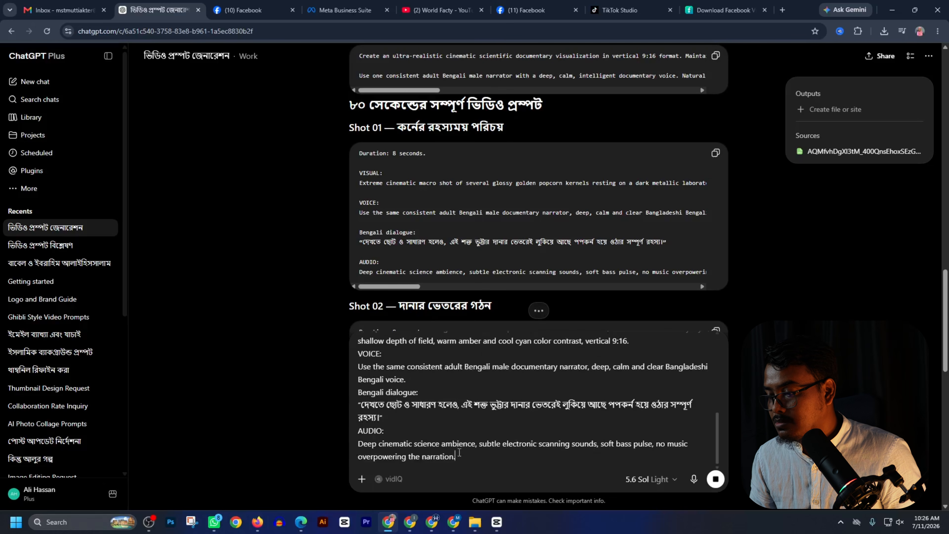
left_click_drag(459, 453, 308, 264)
key("ctrl+c")
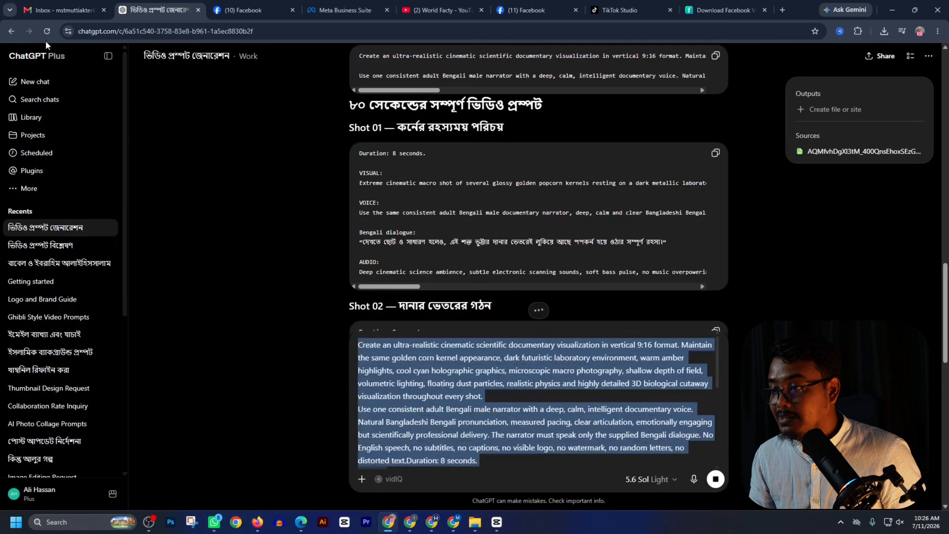
Switch to the Google Flow project and generate an 8-second video from the copied Shot 01 prompt
left_click(261, 522)
left_click(430, 455)
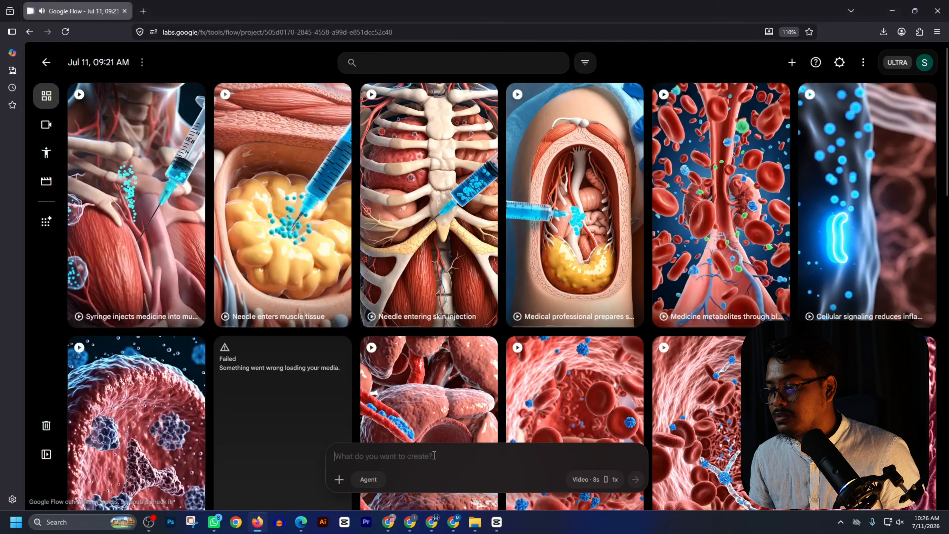
key("ctrl+v")
left_click(636, 479)
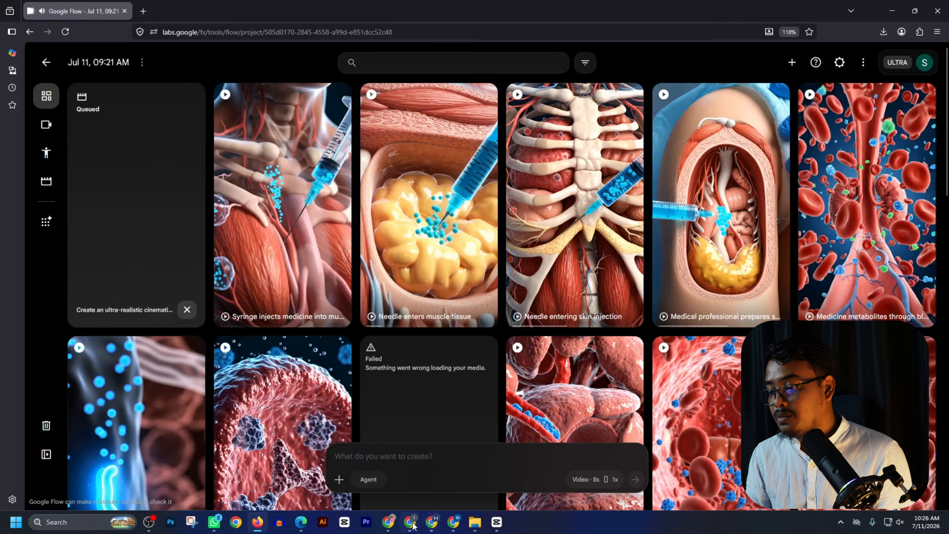
Return to ChatGPT, combine the Master Consistency Instruction with the Shot 02 prompt in the draft and copy it all
left_click(388, 522)
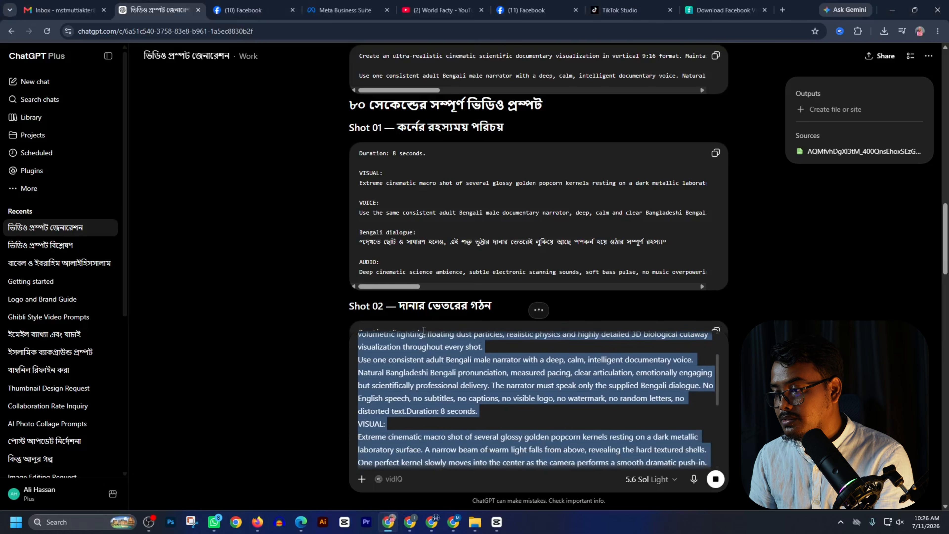
scroll(711, 116, "up", 1)
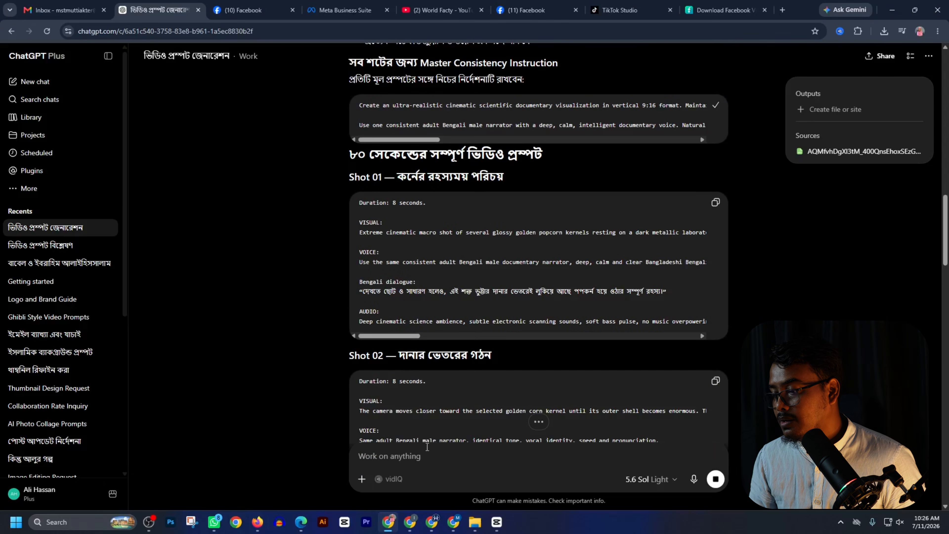
type("Create an ultra-realistic cinematic scientific documentary visualization in vertical 9:16 format. Maintain the same golden corn kernel appearance, dark futuristic laboratory environment, warm amber highlights, cool cyan holographic graphics, microscopic macro photography, shallow depth of field, volumetric lighting, floating dust particles, realistic physics and highly detailed 3D biological cutaway visualization throughout every shot. Use one consistent adult Bengali male narrator with a deep, calm, intelligent documentary voice. Natural Bangladeshi Bengali pronunciation, measured pacing, clear articulation, emotionally engaging but scientifically professional delivery. The narrator must speak only the supplied Bengali dialogue. No English speech, no subtitles, no captions, no visible logo, no watermark, no random letters, no distorted text.")
scroll(357, 206, "down", 4)
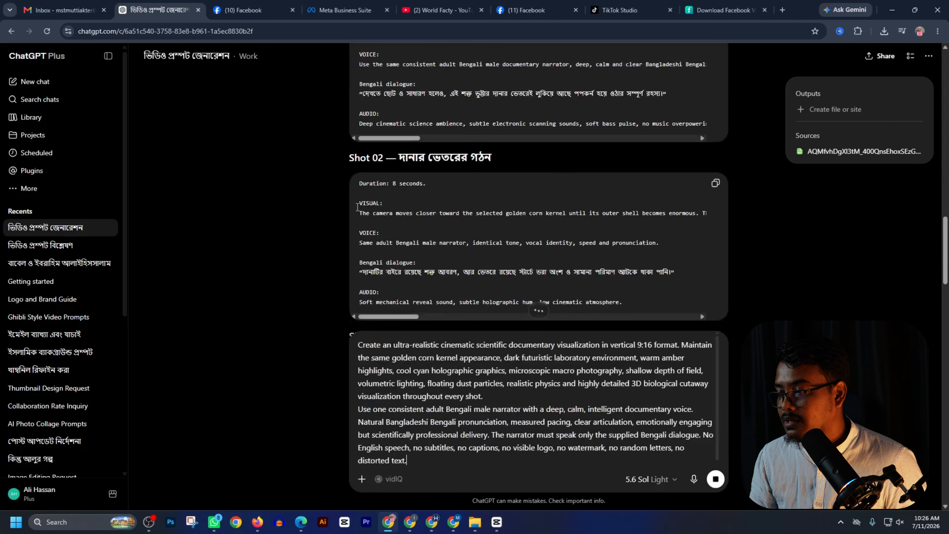
scroll(429, 453, "down", 1)
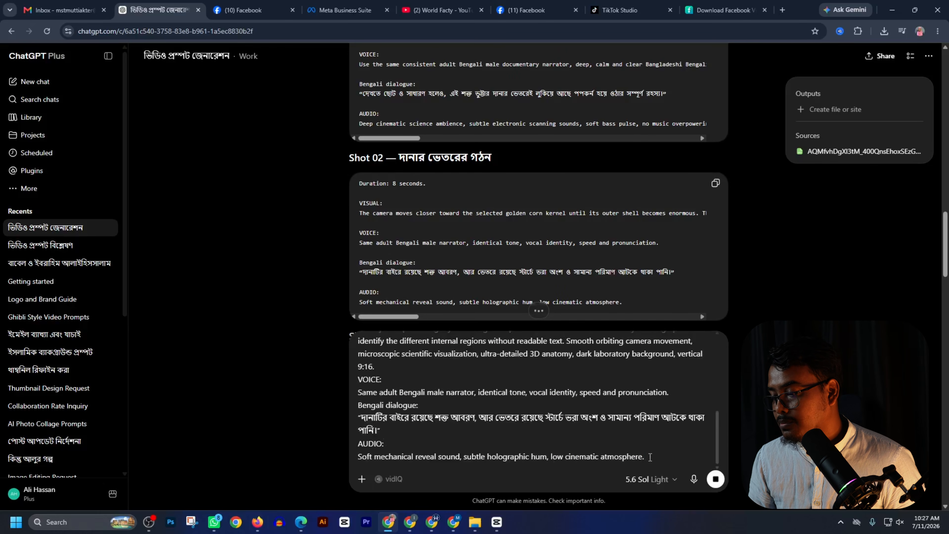
key("ctrl+a")
key("ctrl+c")
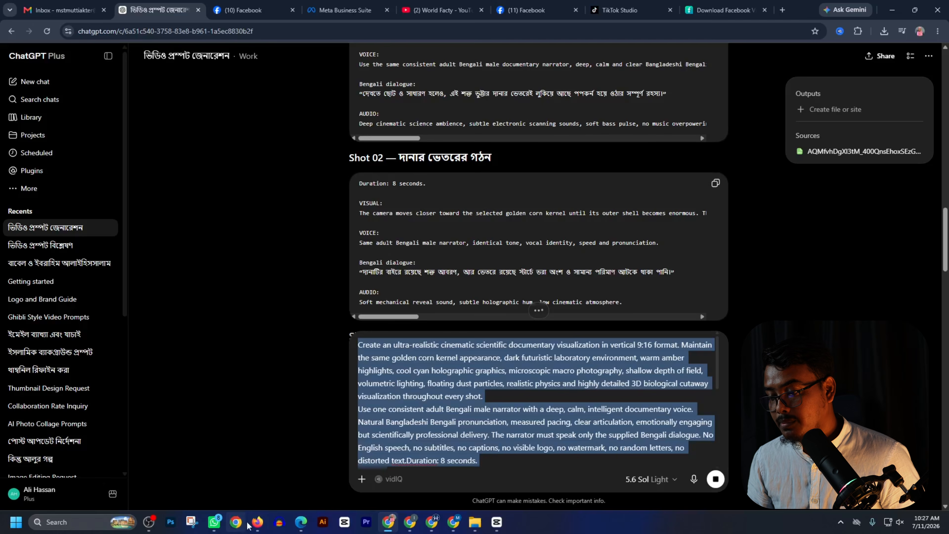
Switch to Google Flow and generate an 8-second video from the copied Shot 02 prompt
left_click(258, 522)
key("ctrl+v")
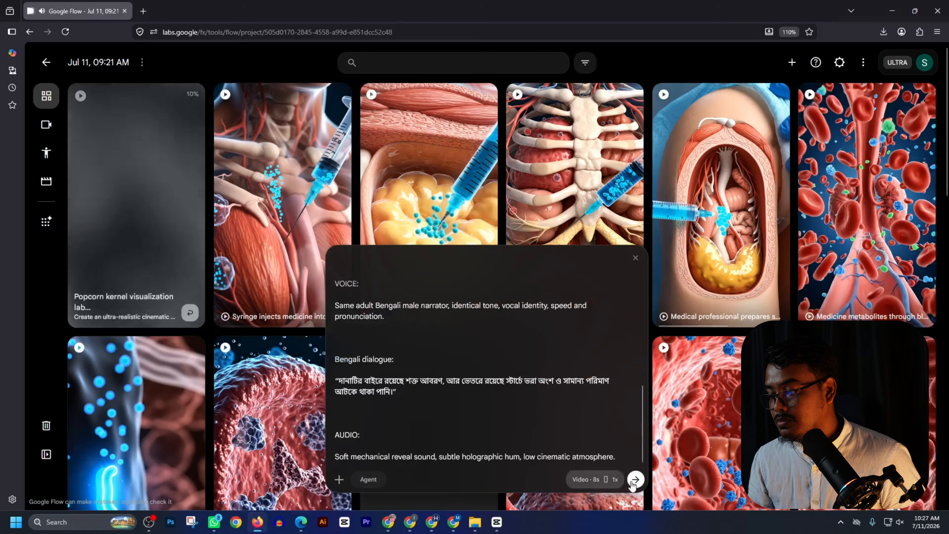
left_click(635, 480)
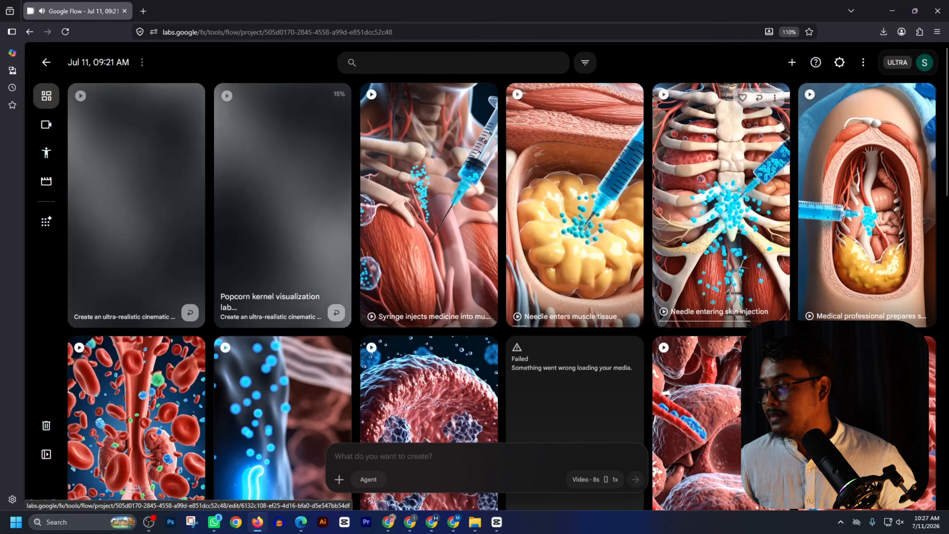
Check the account's remaining Google Flow credits and look through the clips already generated in the project
left_click(925, 62)
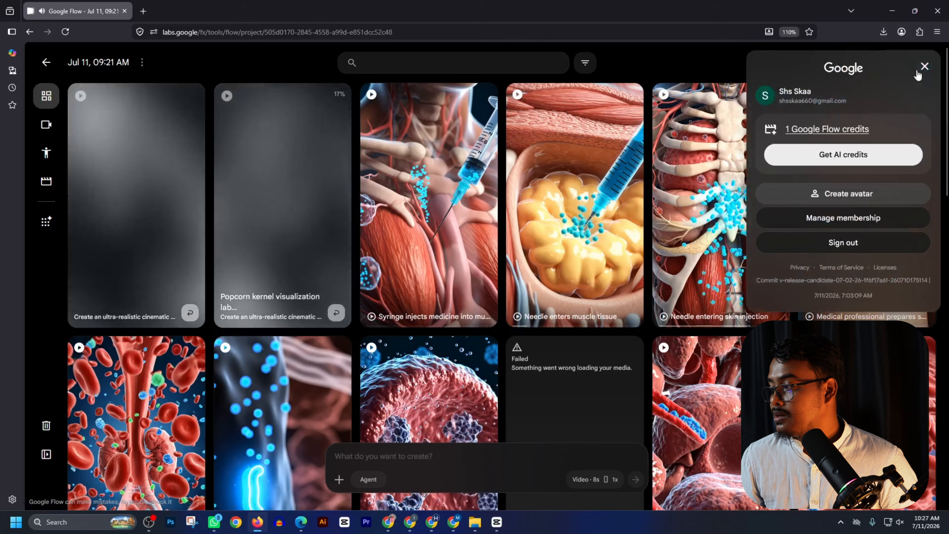
left_click(924, 67)
scroll(438, 295, "down", 10)
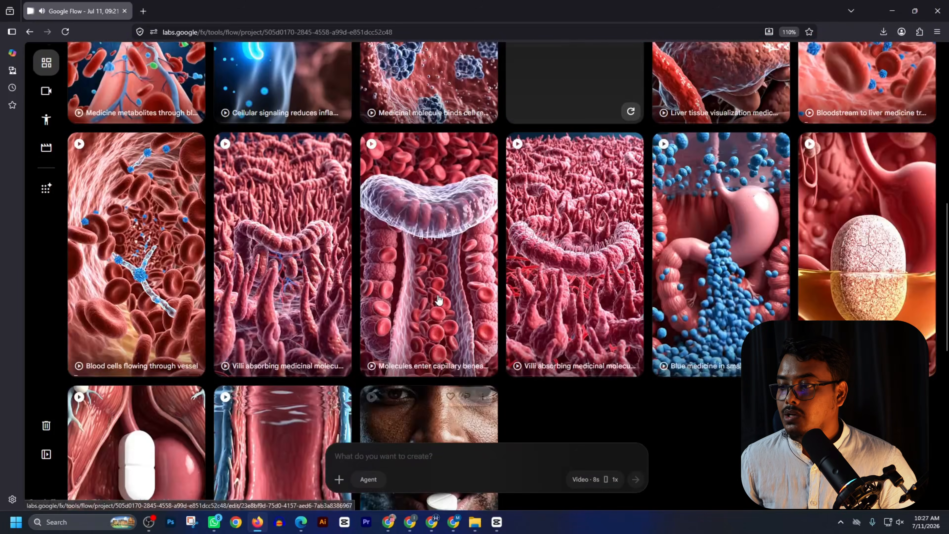
scroll(439, 300, "up", 10)
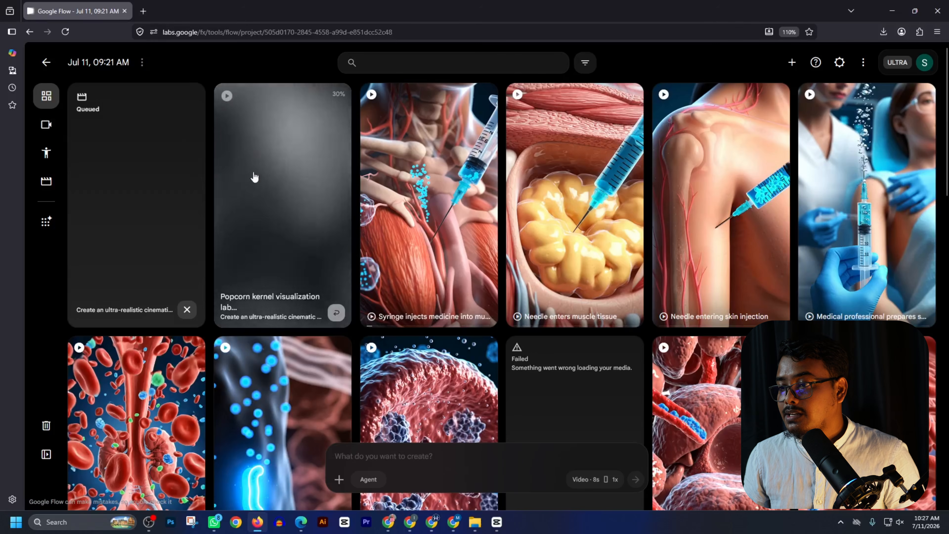
Return to ChatGPT and replace the unsent draft with the Shot 03 prompt about heat entering the kernel
key("alt+Tab")
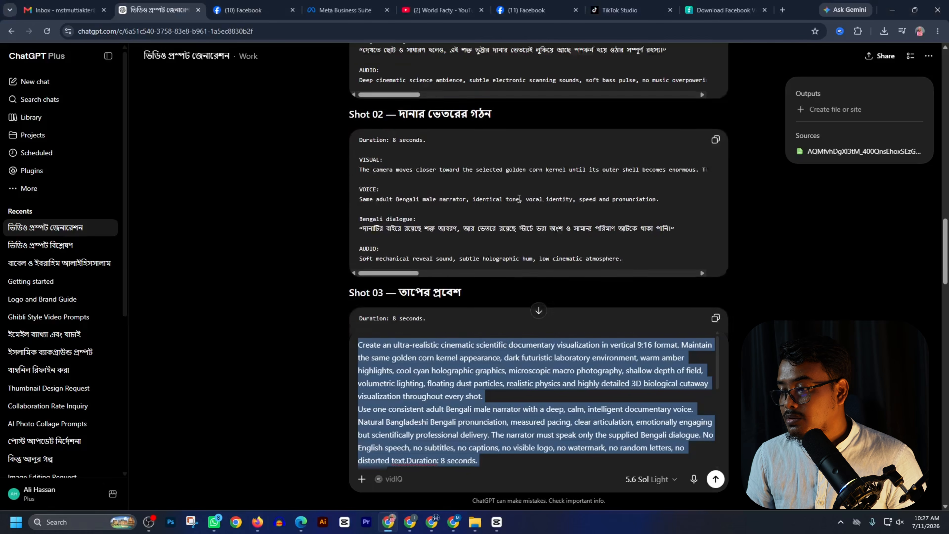
scroll(519, 199, "down", 4)
scroll(463, 402, "down", 5)
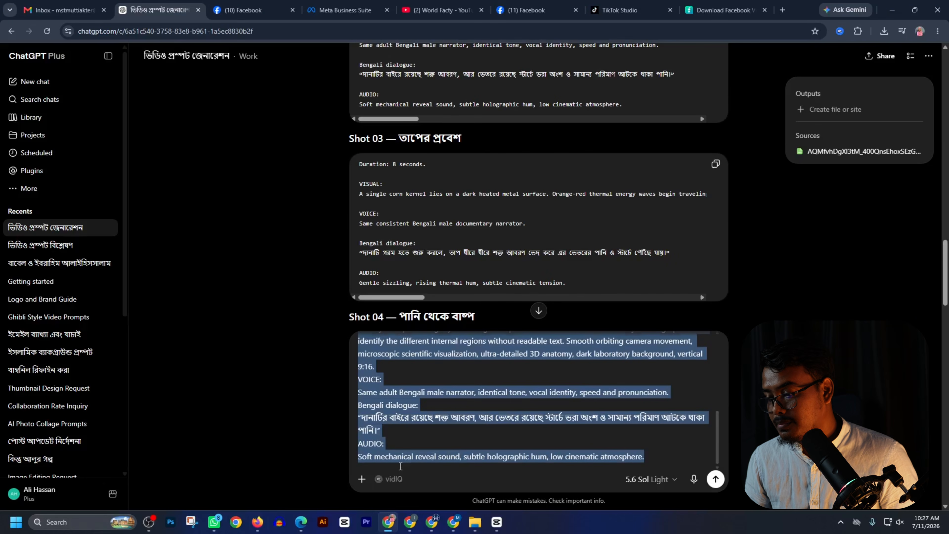
left_click_drag(660, 460, 137, 219)
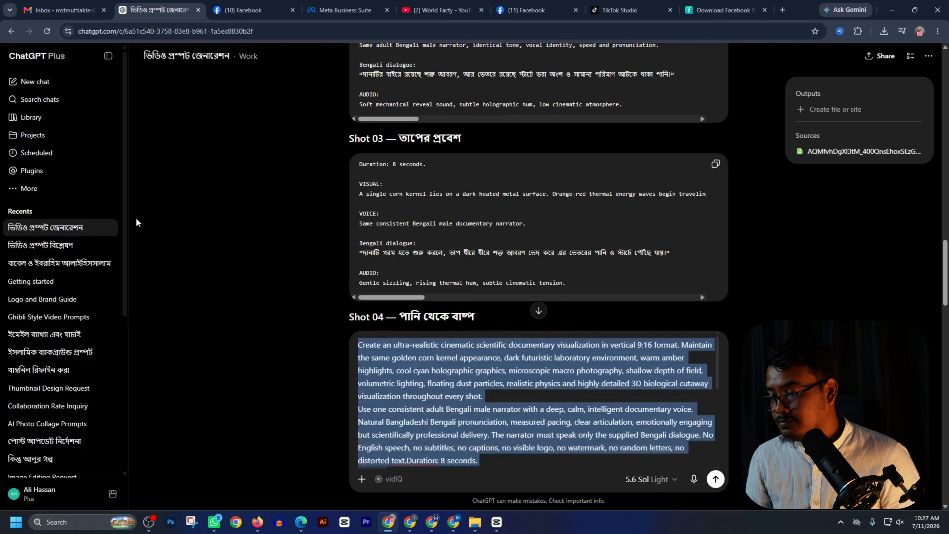
key("BackSpace")
key("ctrl+v")
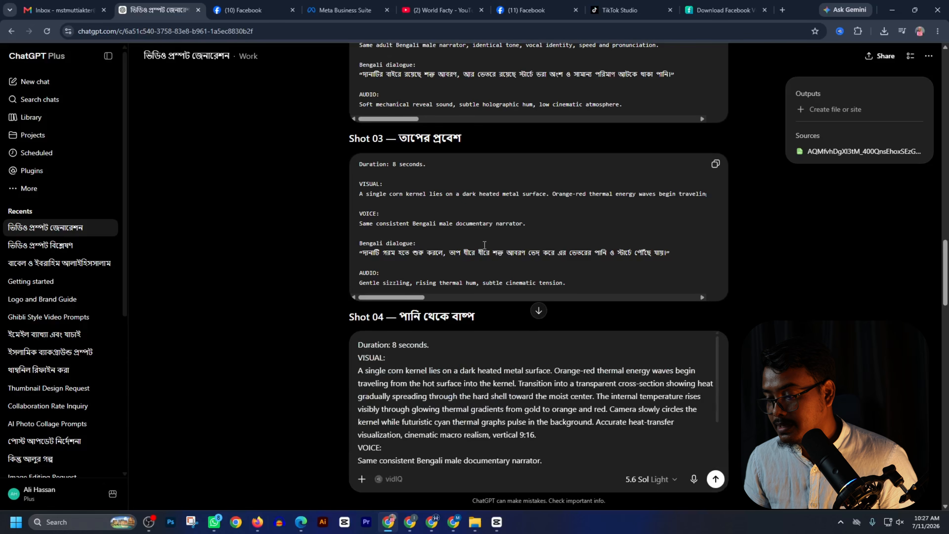
Insert the Master Consistency Instruction before the Shot 03 prompt in the draft and copy the combined text
scroll(535, 183, "up", 10)
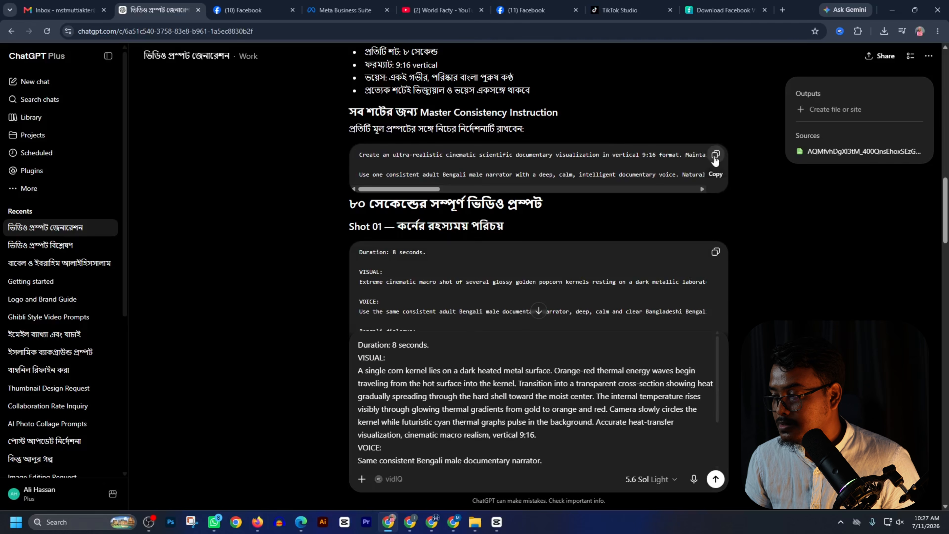
scroll(405, 407, "up", 2)
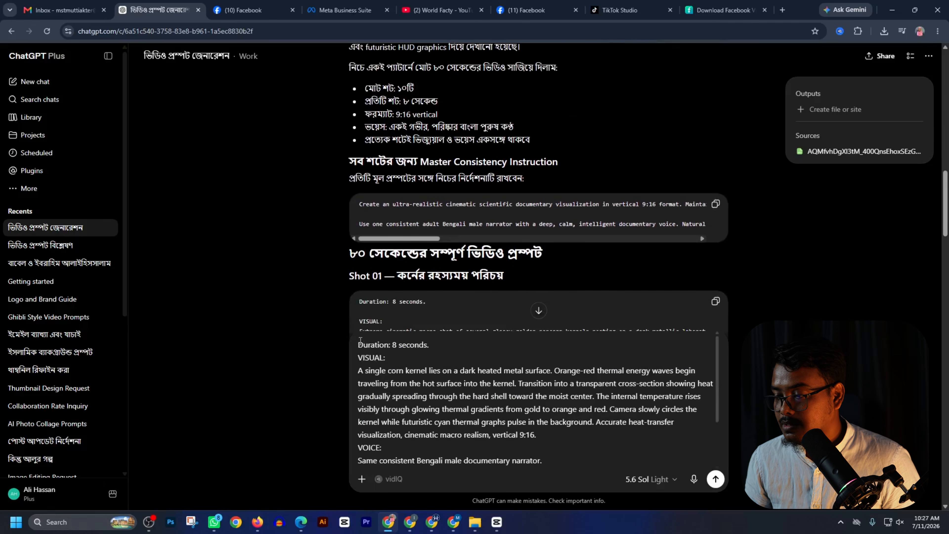
key("ctrl+v")
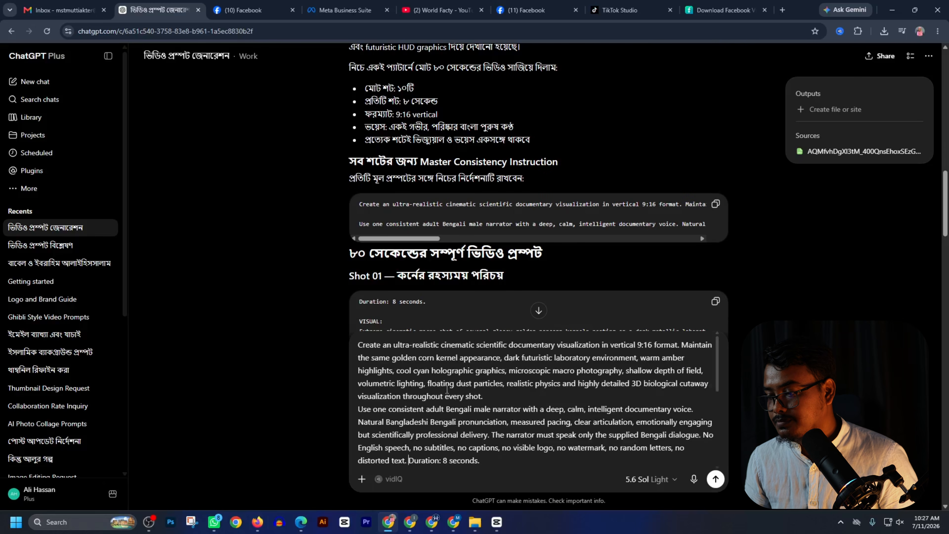
scroll(466, 399, "down", 5)
key("ctrl+a")
key("ctrl+c")
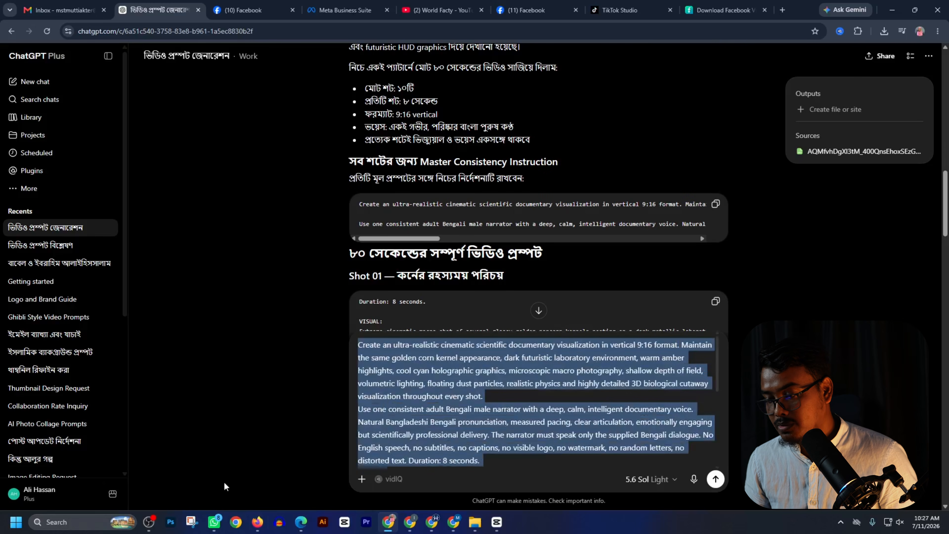
Switch to Google Flow and generate an 8-second video from the copied Shot 03 prompt
left_click(263, 528)
key("ctrl+v")
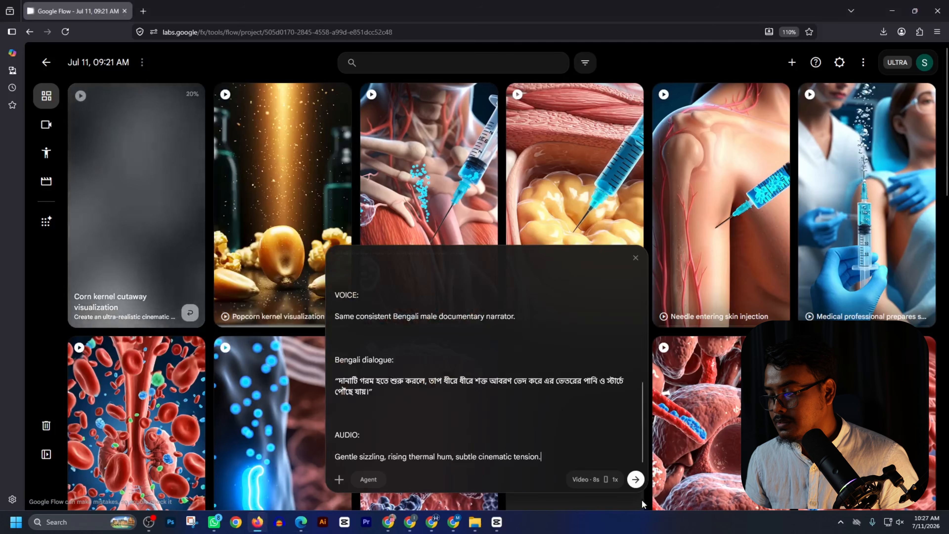
left_click(630, 481)
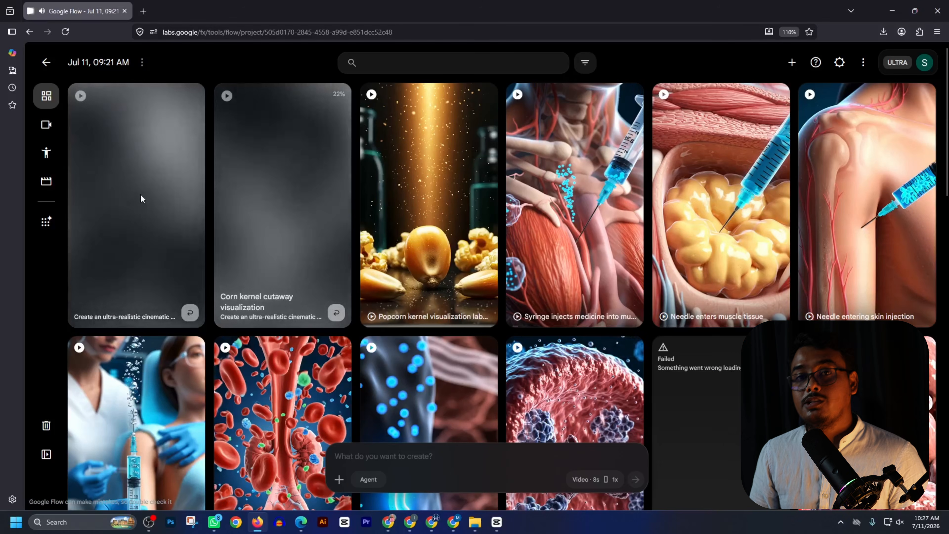
Open the generated popcorn kernel laboratory clip, turn on the computer's sound, play the clip through and return to the project
left_click(460, 197)
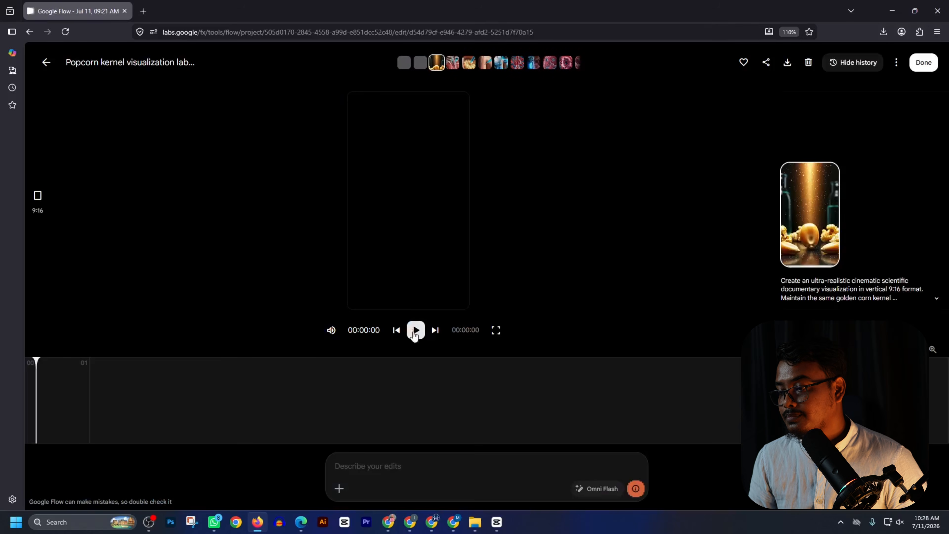
left_click(417, 330)
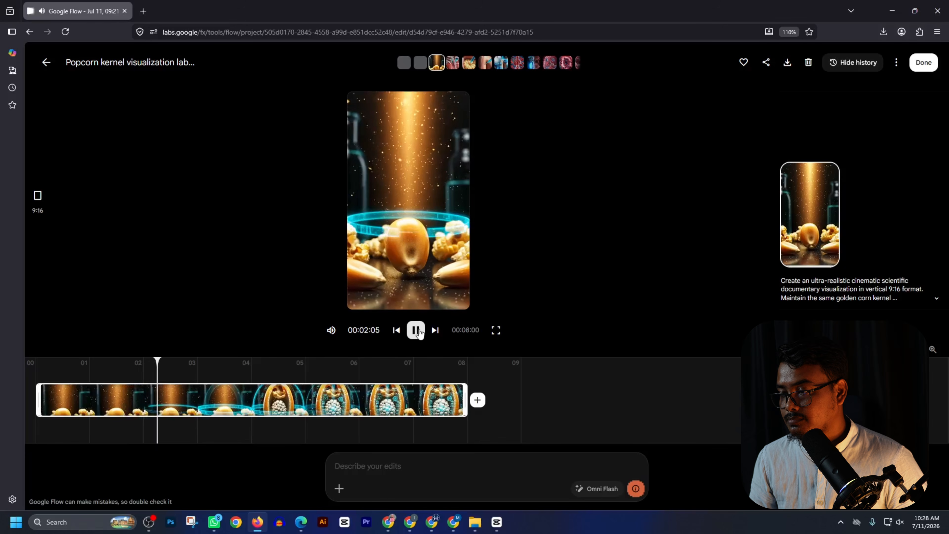
left_click(416, 334)
left_click(905, 524)
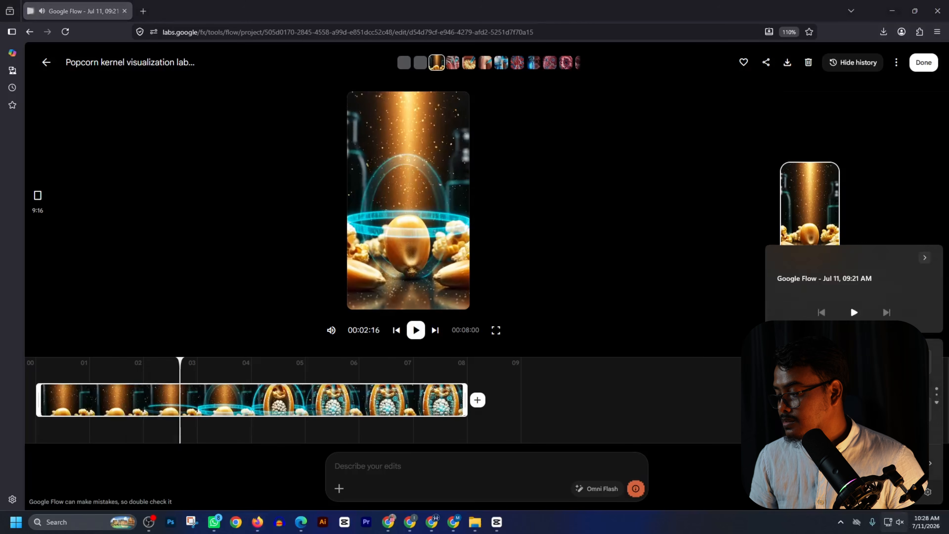
left_click(415, 332)
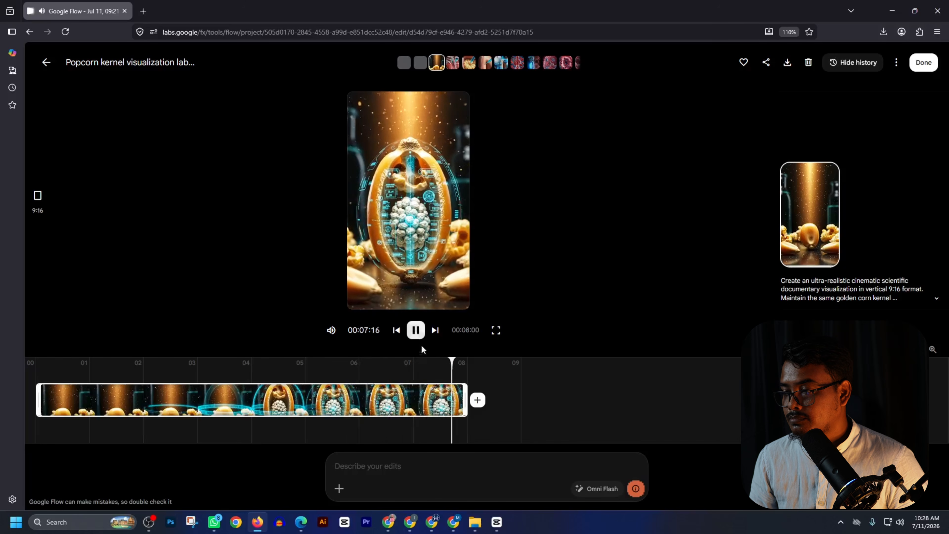
left_click(46, 67)
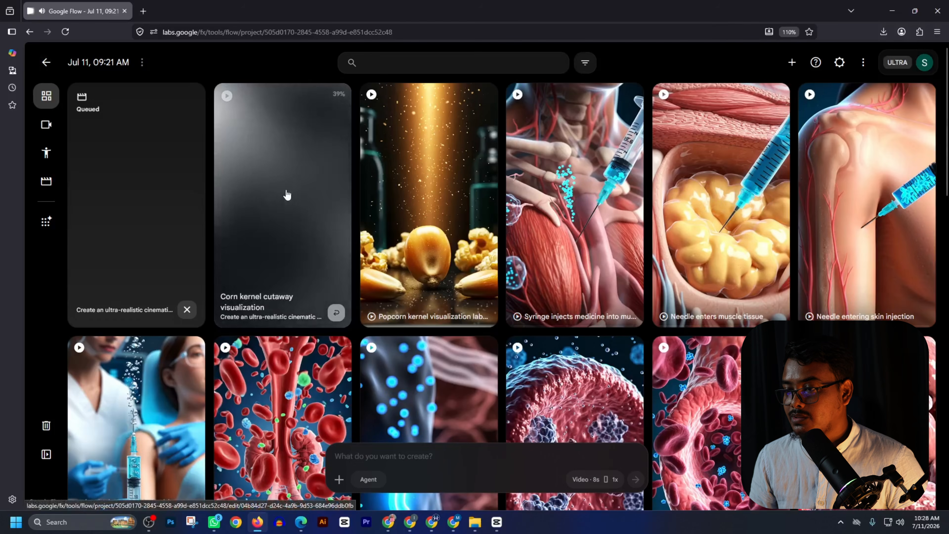
Switch to ChatGPT and copy the Shot 04 prompt about water turning to steam inside the kernel
key("alt+Tab")
scroll(466, 305, "down", 5)
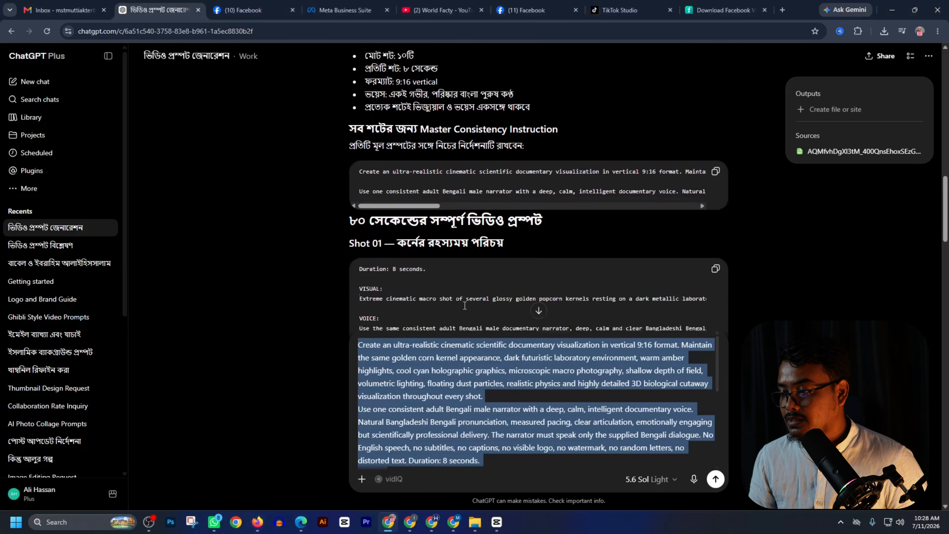
scroll(455, 264, "down", 12)
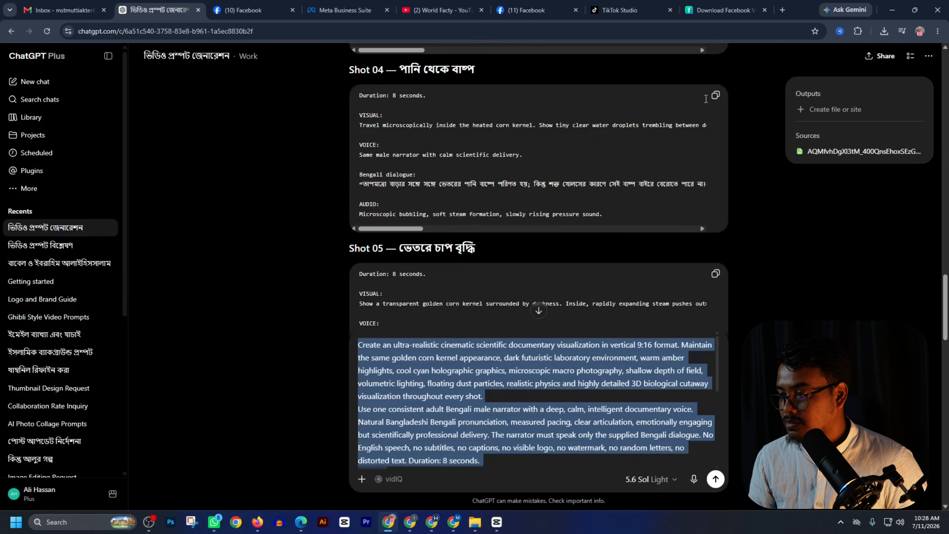
scroll(457, 324, "down", 3)
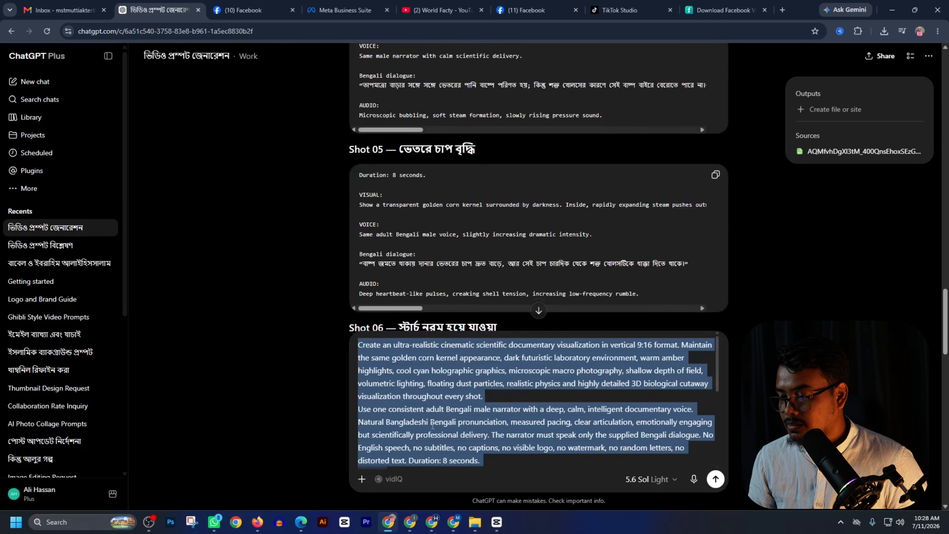
left_click(482, 361)
key("ctrl+v")
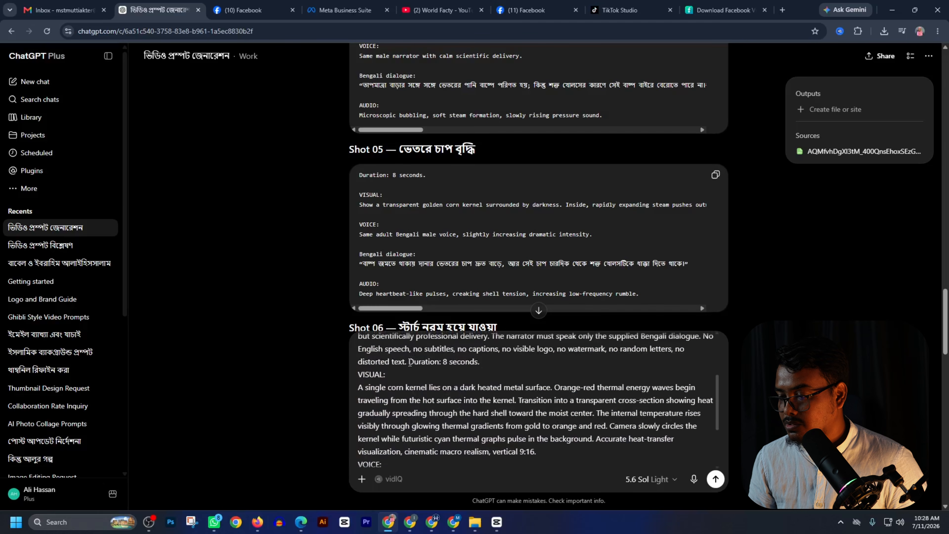
left_click_drag(410, 362, 266, 255)
key("BackSpace")
scroll(524, 428, "down", 5)
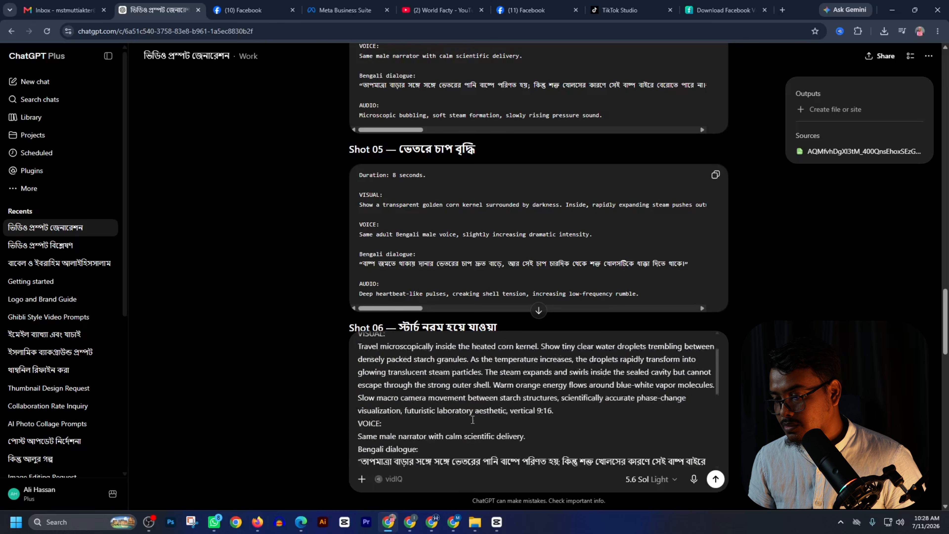
key("ctrl+z")
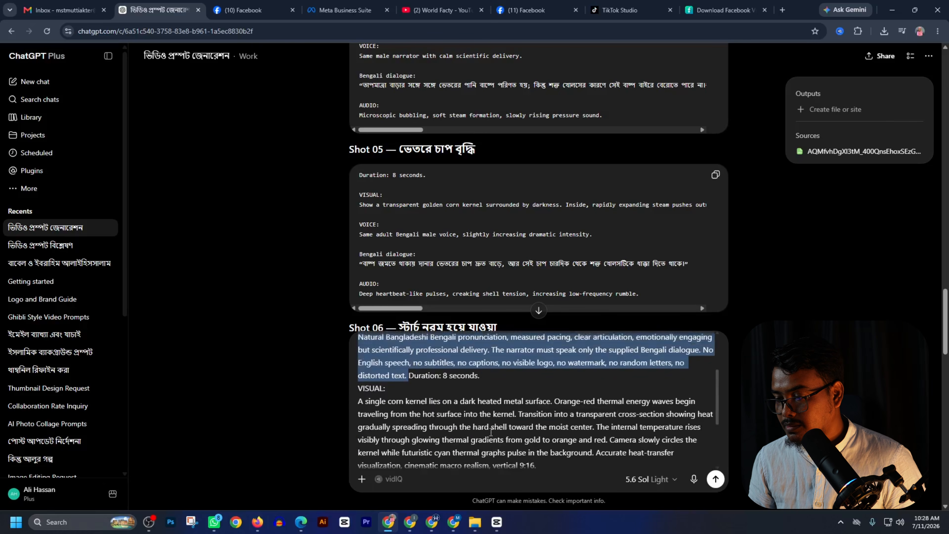
Replace the Shot 03 text after the Master Consistency Instruction with the Shot 04 prompt, and generate the combined prompt as an 8-second video in Google Flow
scroll(487, 428, "up", 1)
left_click_drag(410, 427, 557, 506)
key("BackSpace")
left_click_drag(614, 455, 244, 267)
left_click(258, 521)
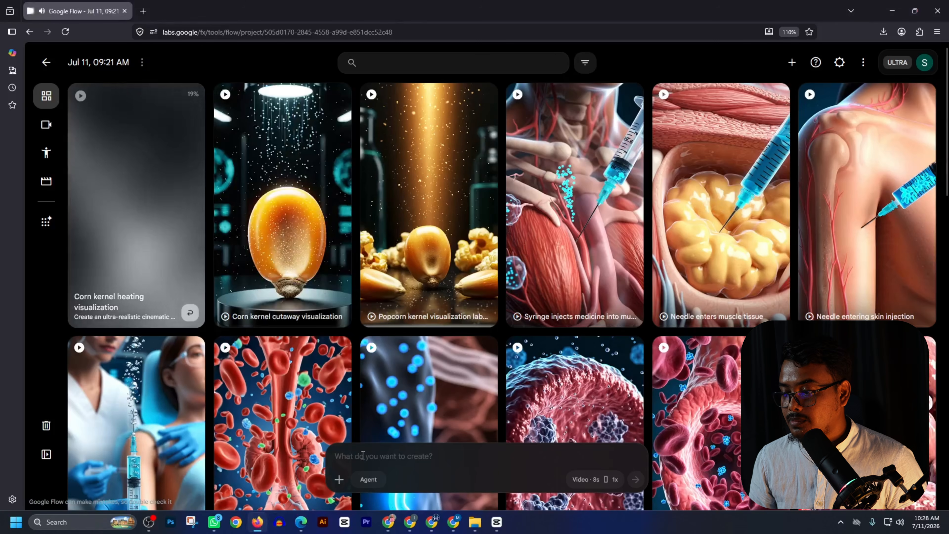
left_click(636, 480)
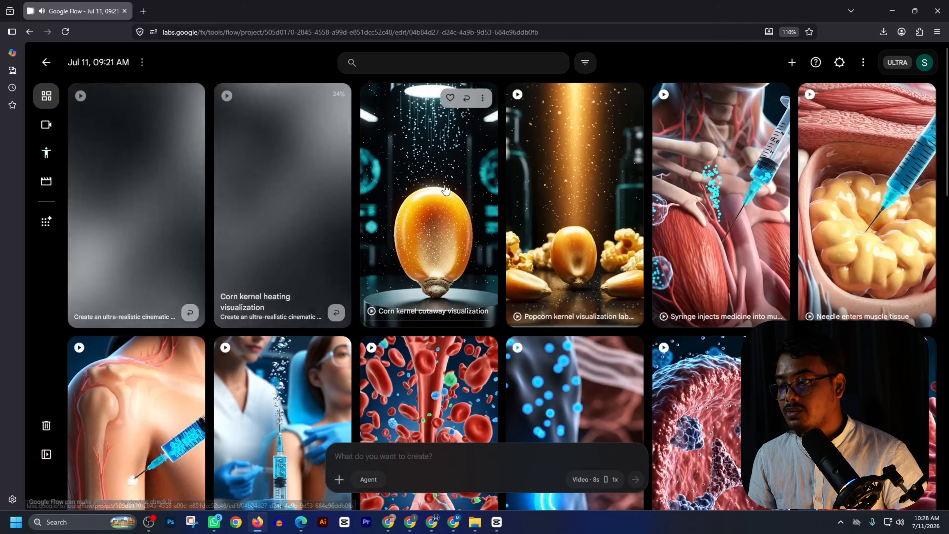
Play the generated corn kernel cutaway clip and return to the project
left_click(418, 322)
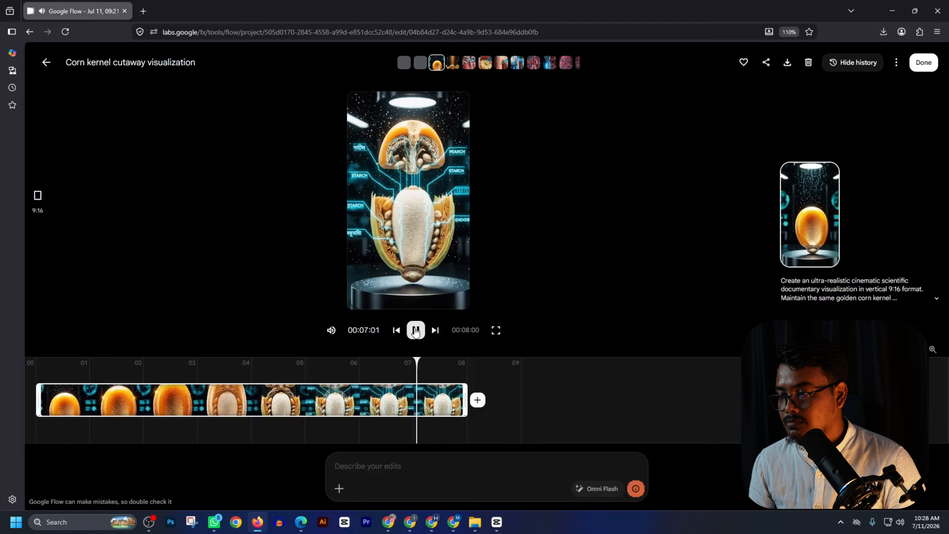
left_click(46, 64)
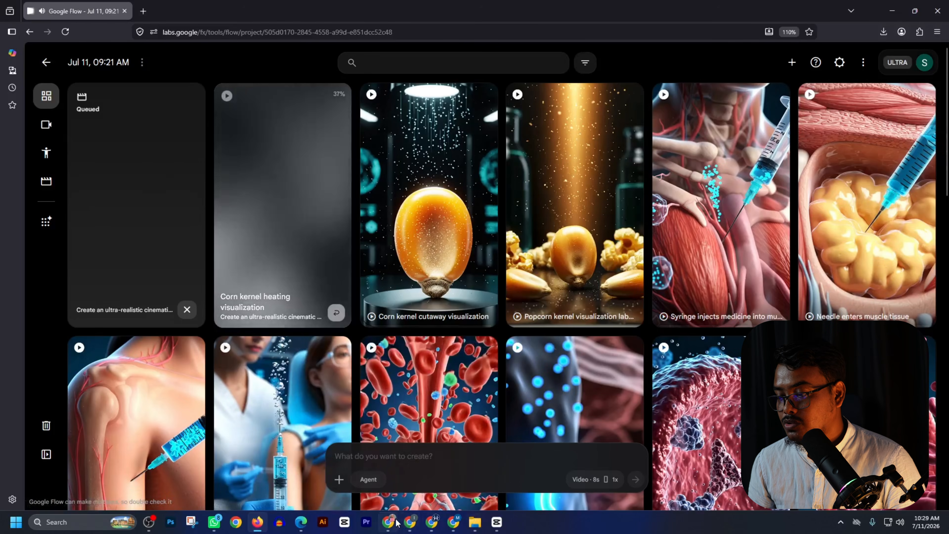
left_click(388, 522)
left_click(528, 5)
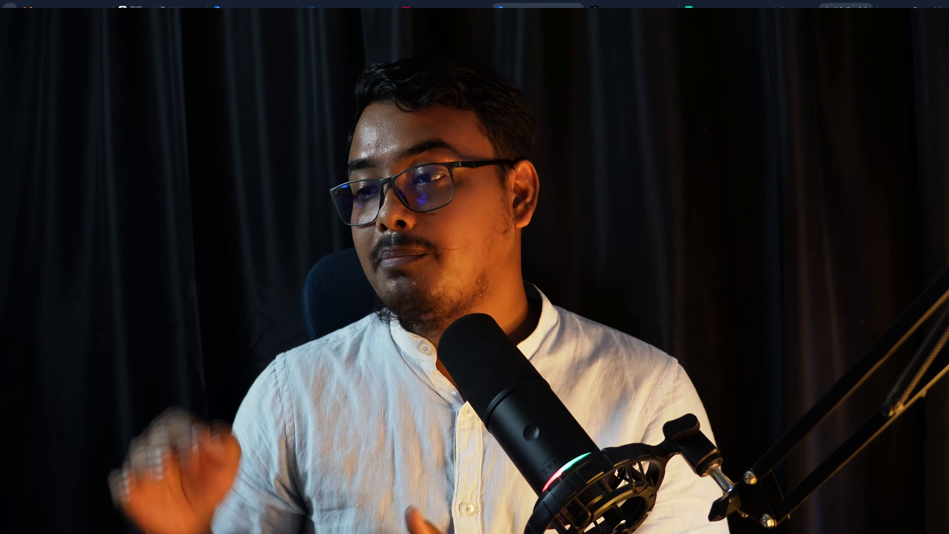
left_click(160, 7)
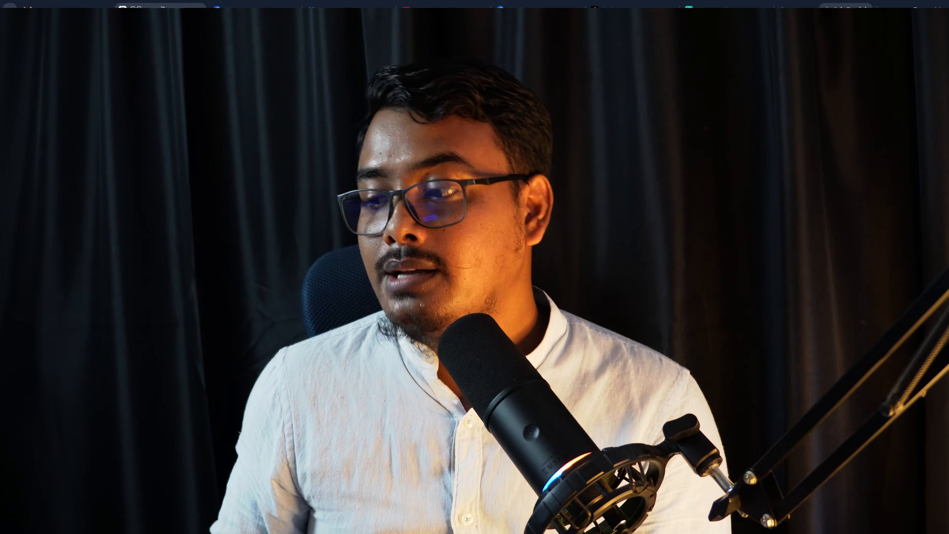